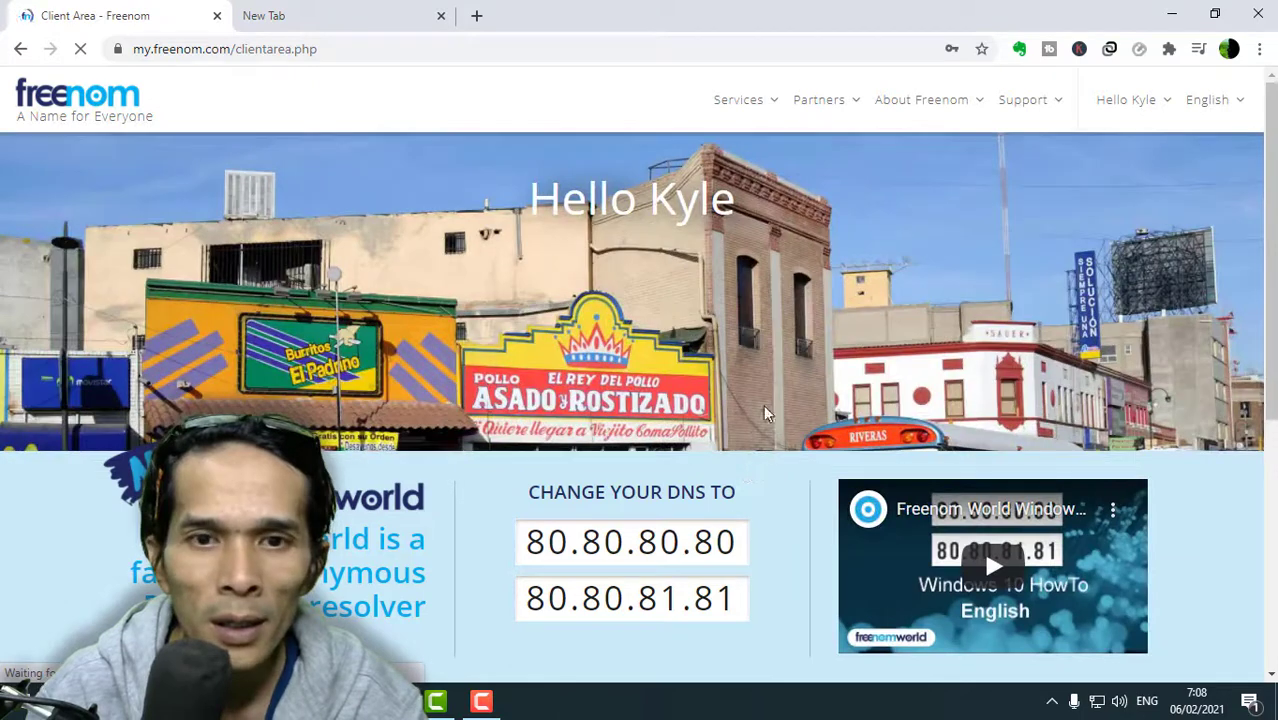
Open the list of registered domains in the Freenom client area.
mouse_move(1140, 106)
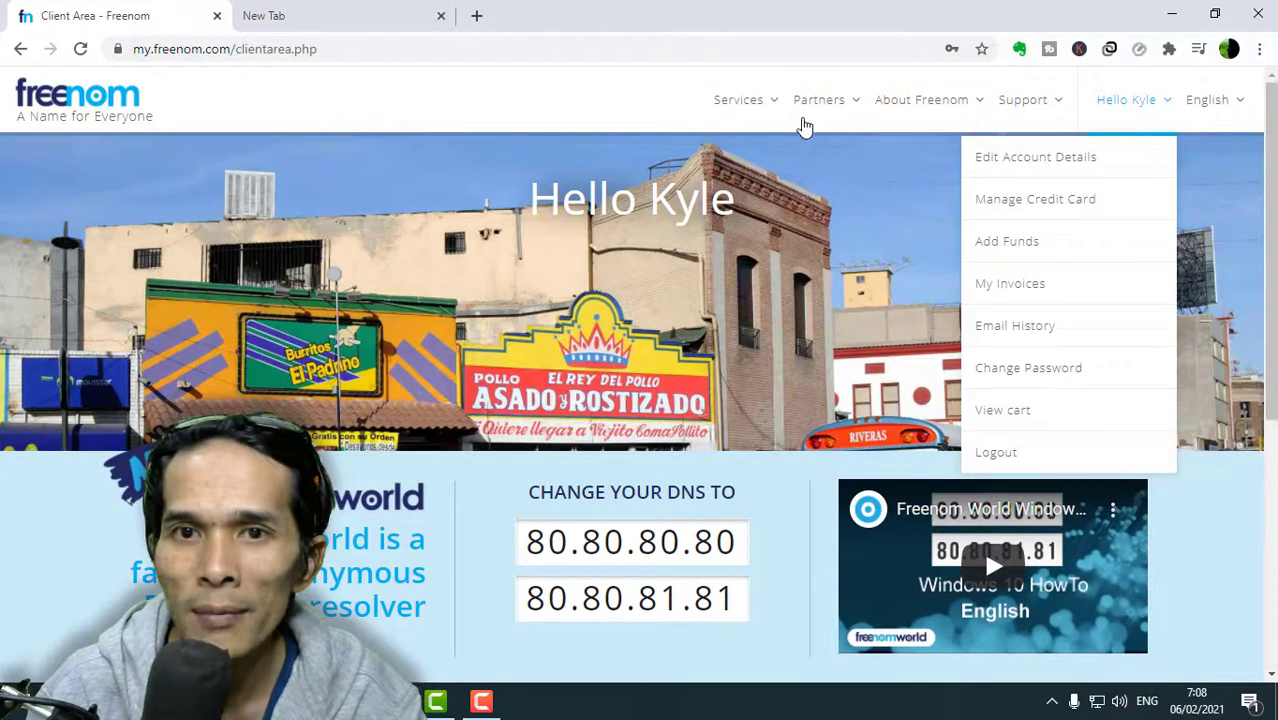
left_click(750, 108)
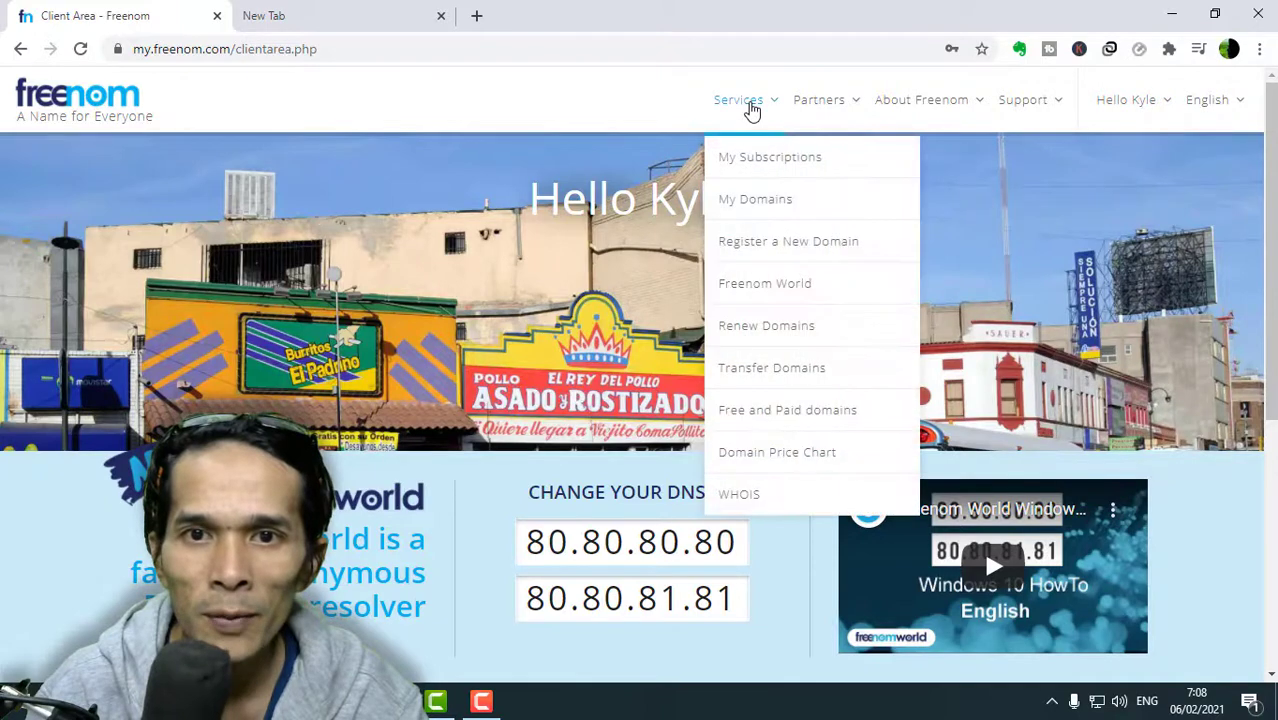
left_click(745, 200)
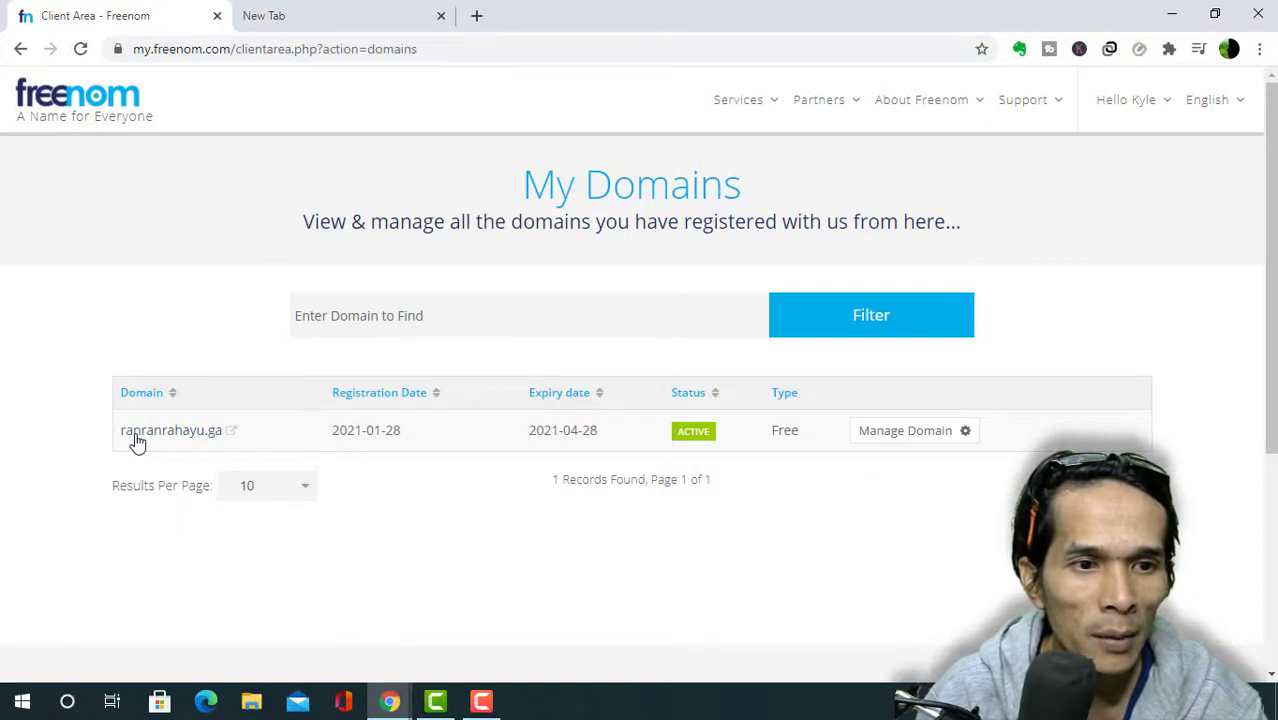
Open the registered .ga domain's website in a new tab and check whether it loads.
right_click(174, 440)
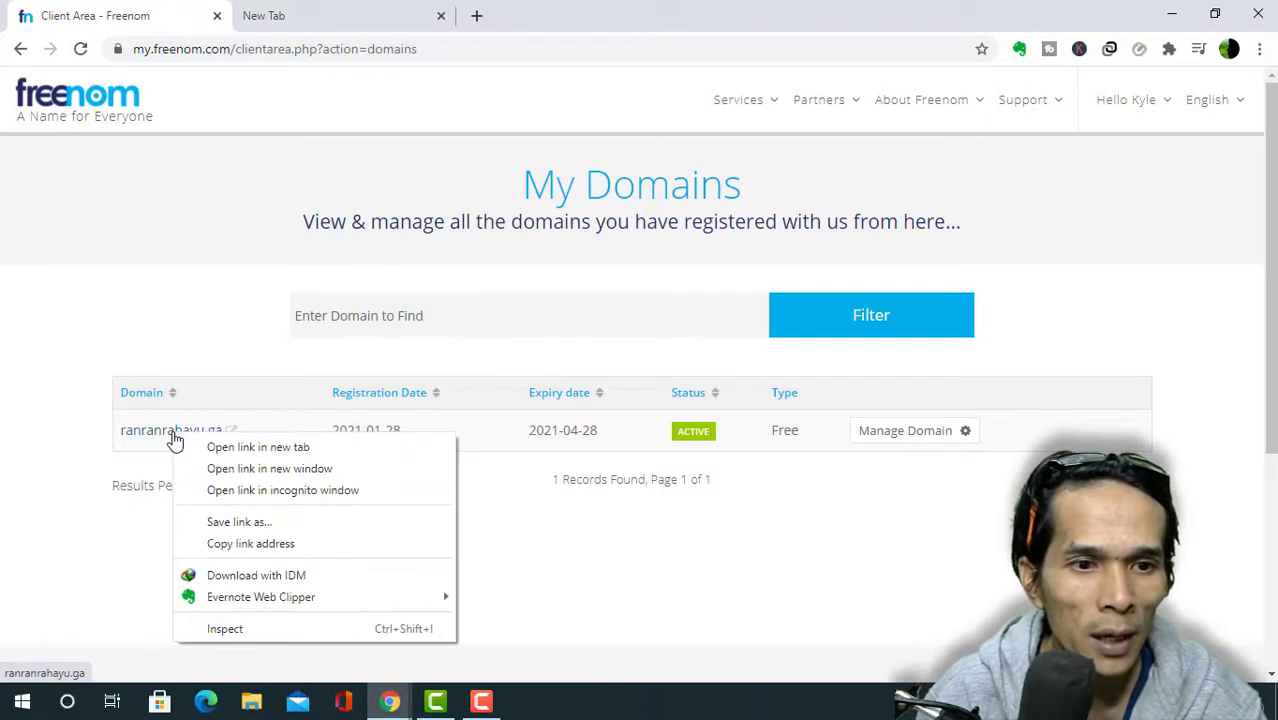
left_click(210, 452)
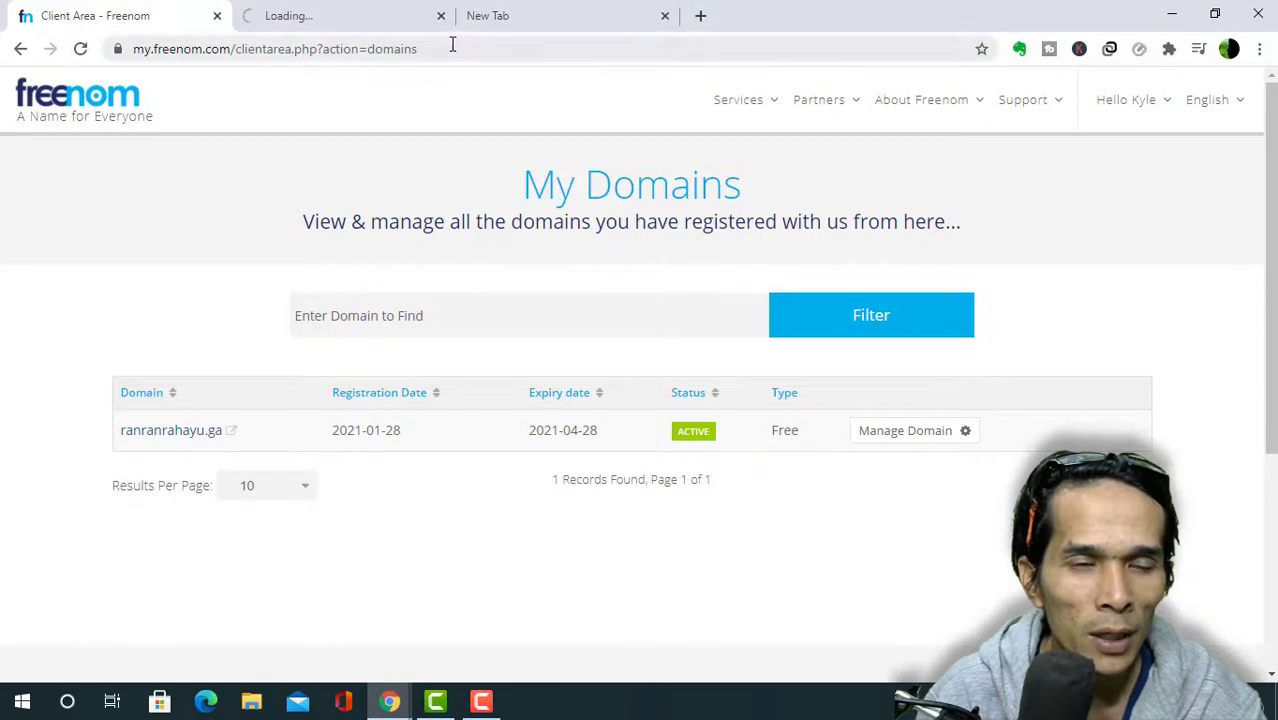
left_click(358, 12)
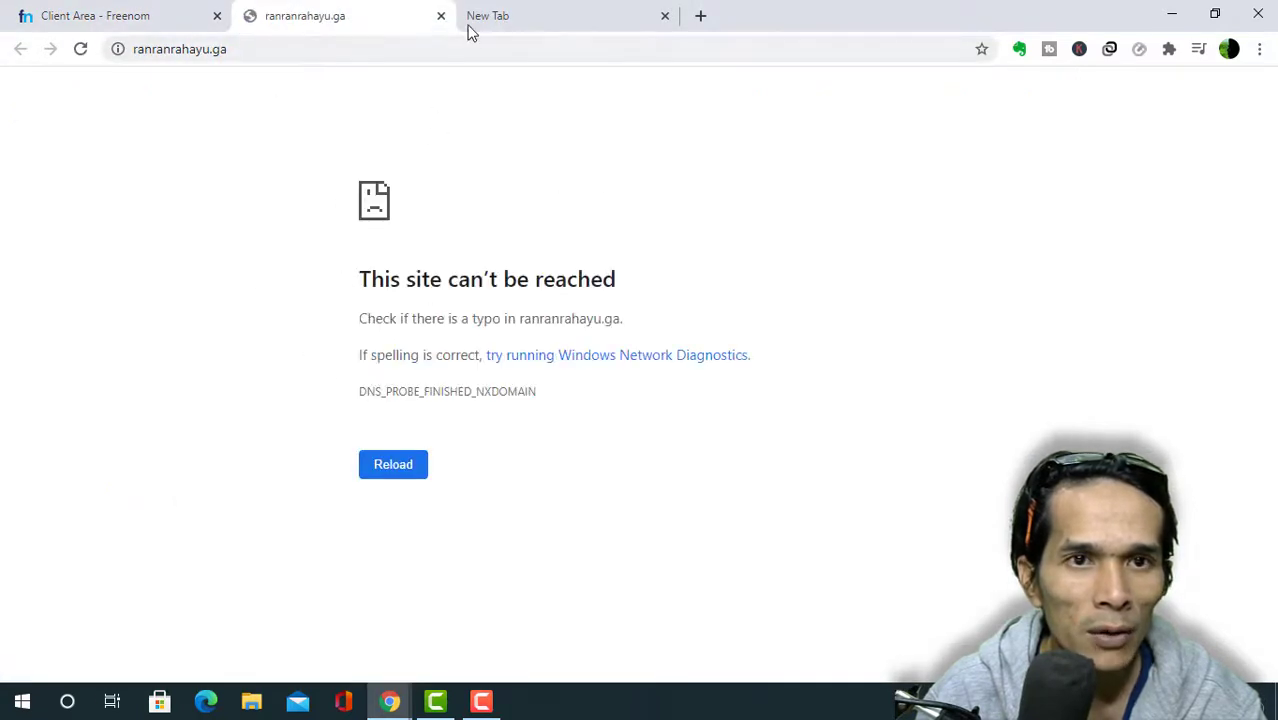
Go to infinityfree.net in the empty tab and log in to the client area.
left_click(553, 22)
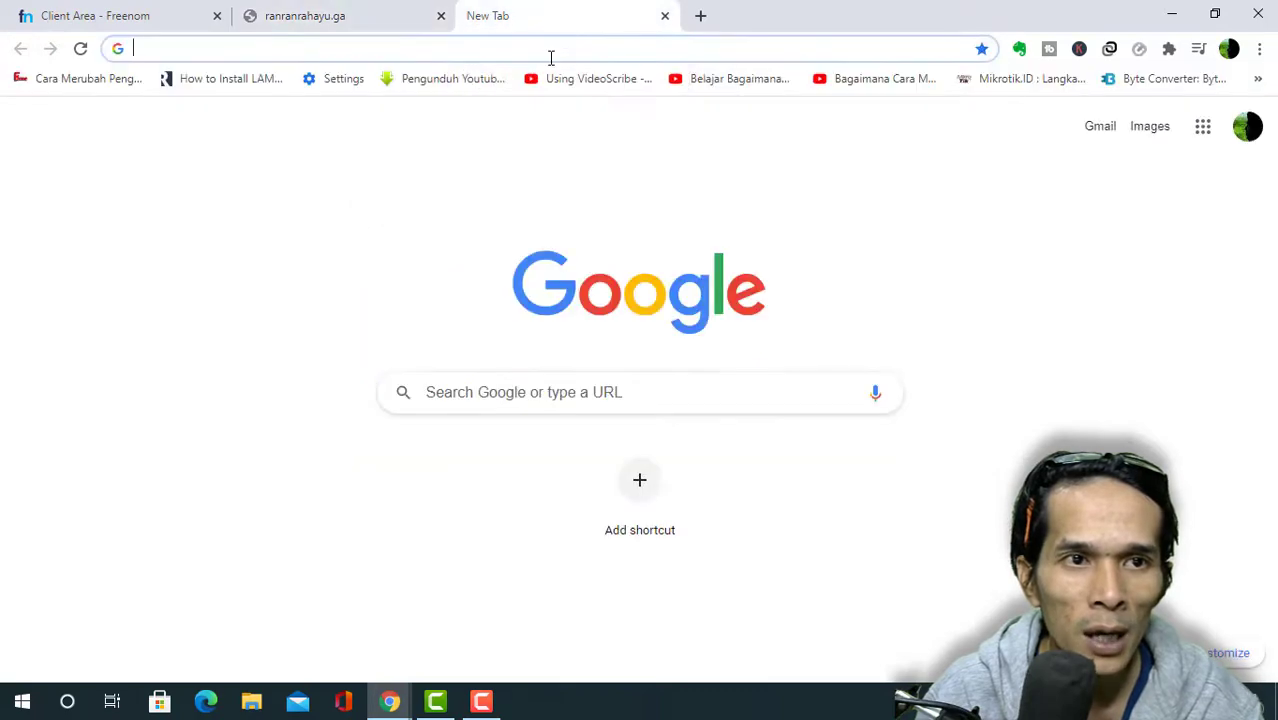
type("infinityfree.net")
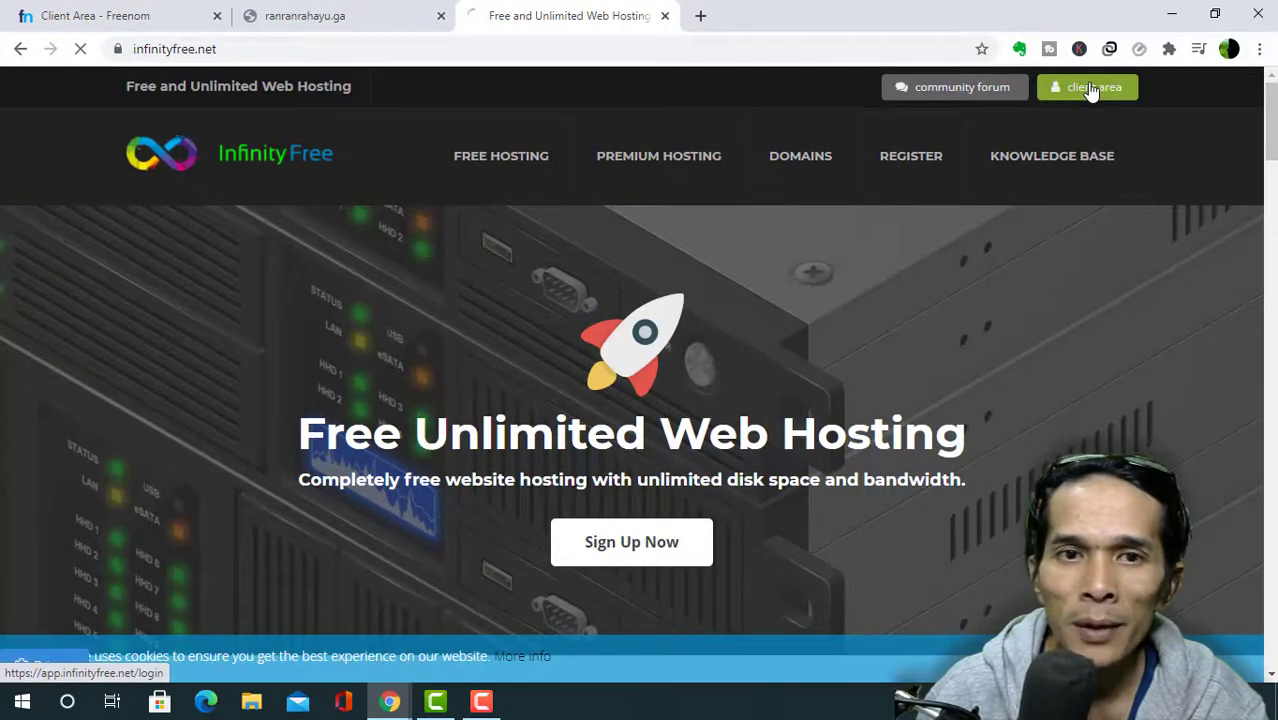
left_click(1092, 90)
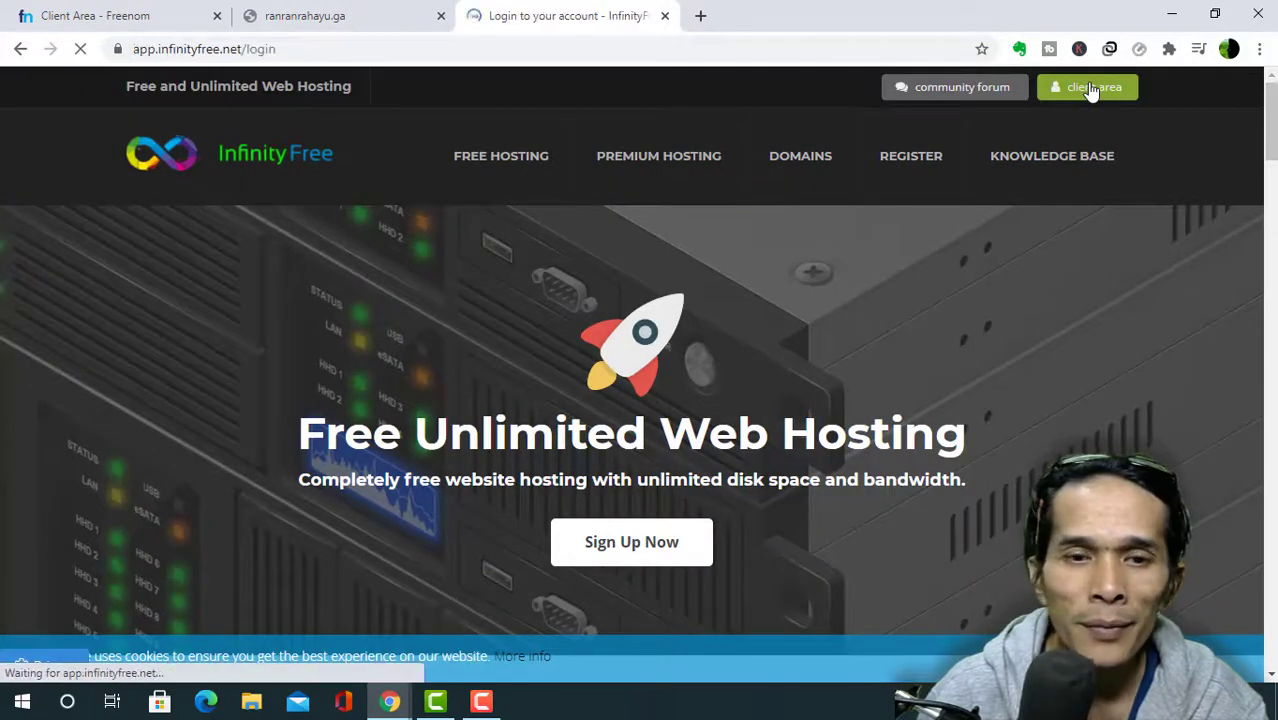
left_click(648, 512)
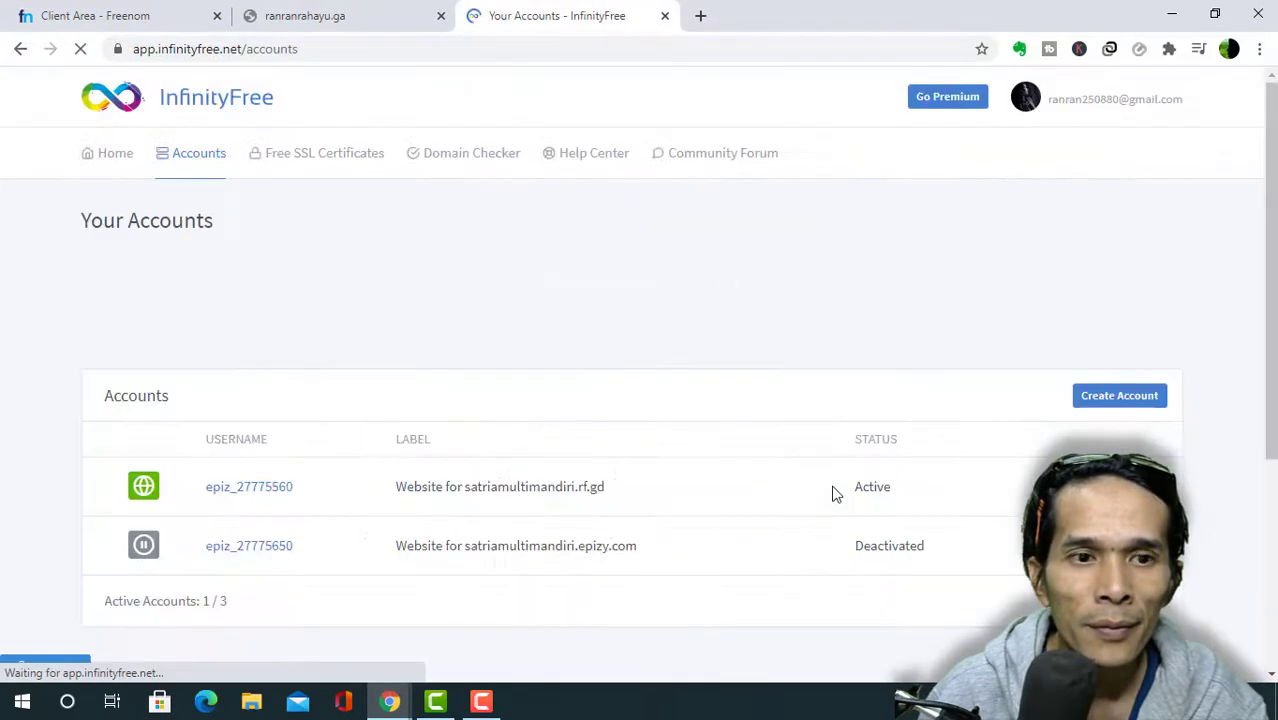
View the hosted site satriamultimandiri.rf.gd in a new tab and compare the InfinityFree accounts with the Freenom domain list.
scroll(447, 427, "down", 1)
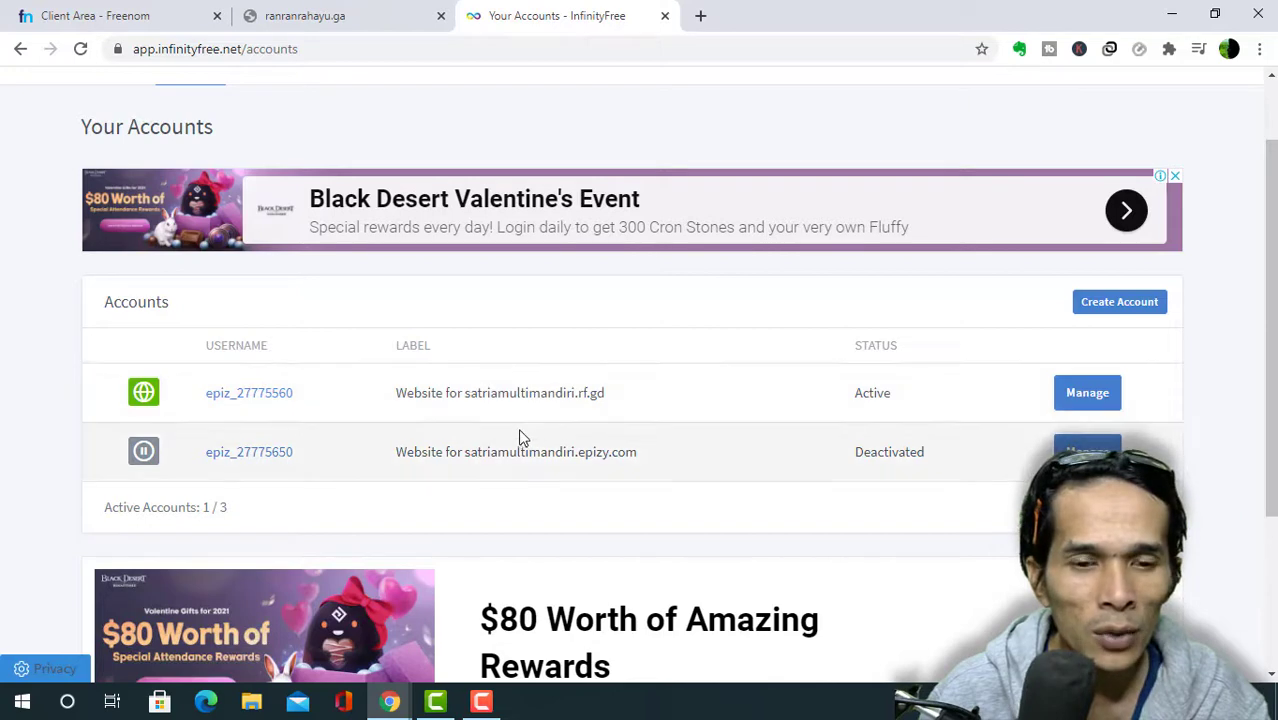
left_click(468, 395)
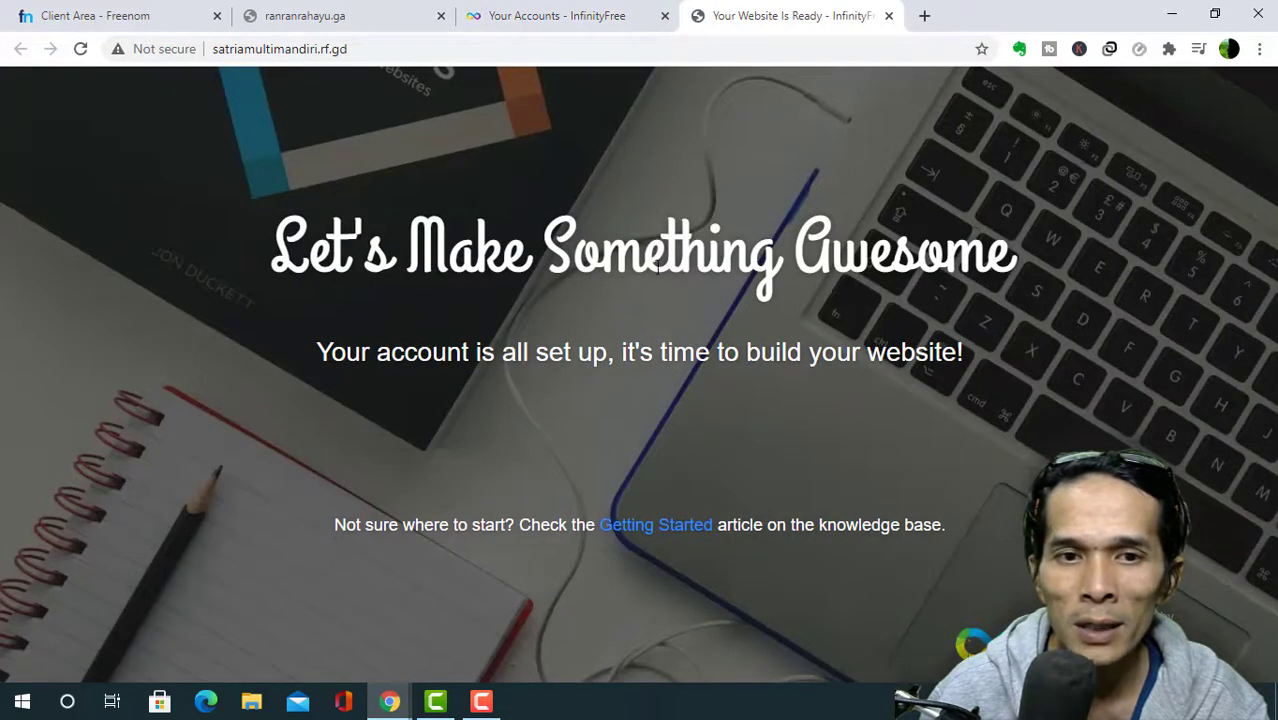
left_click(575, 15)
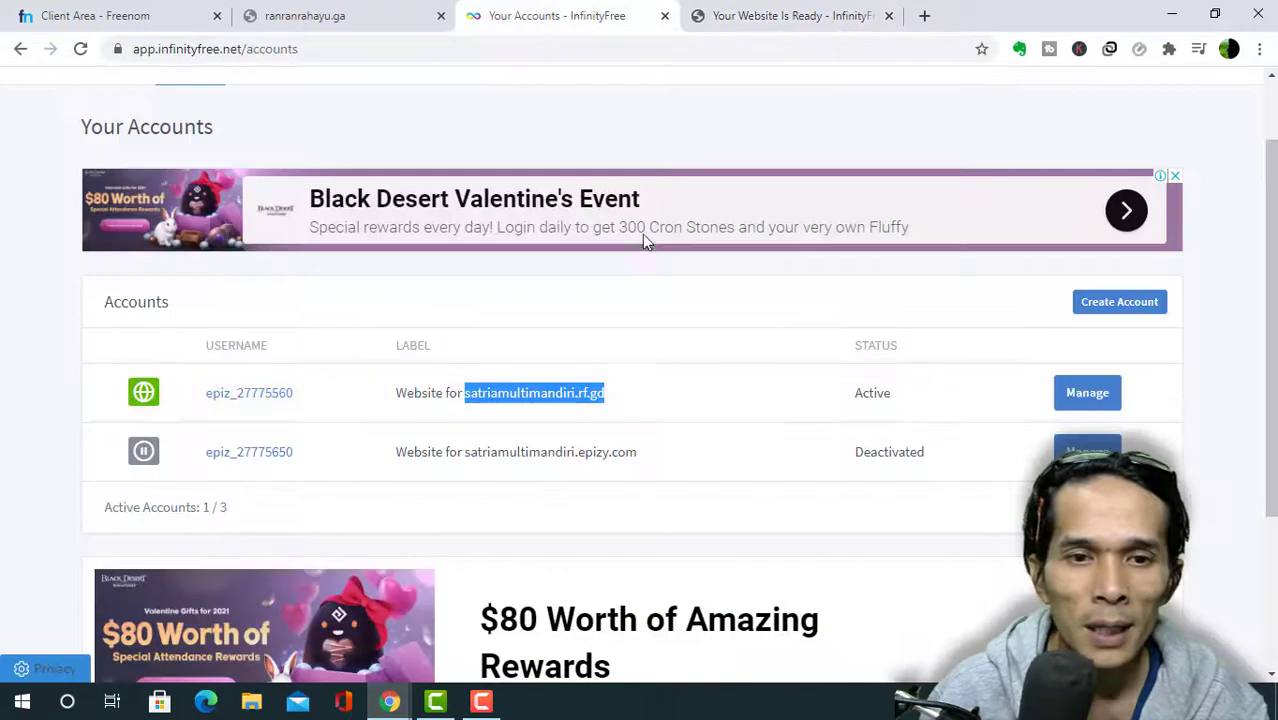
left_click(670, 370)
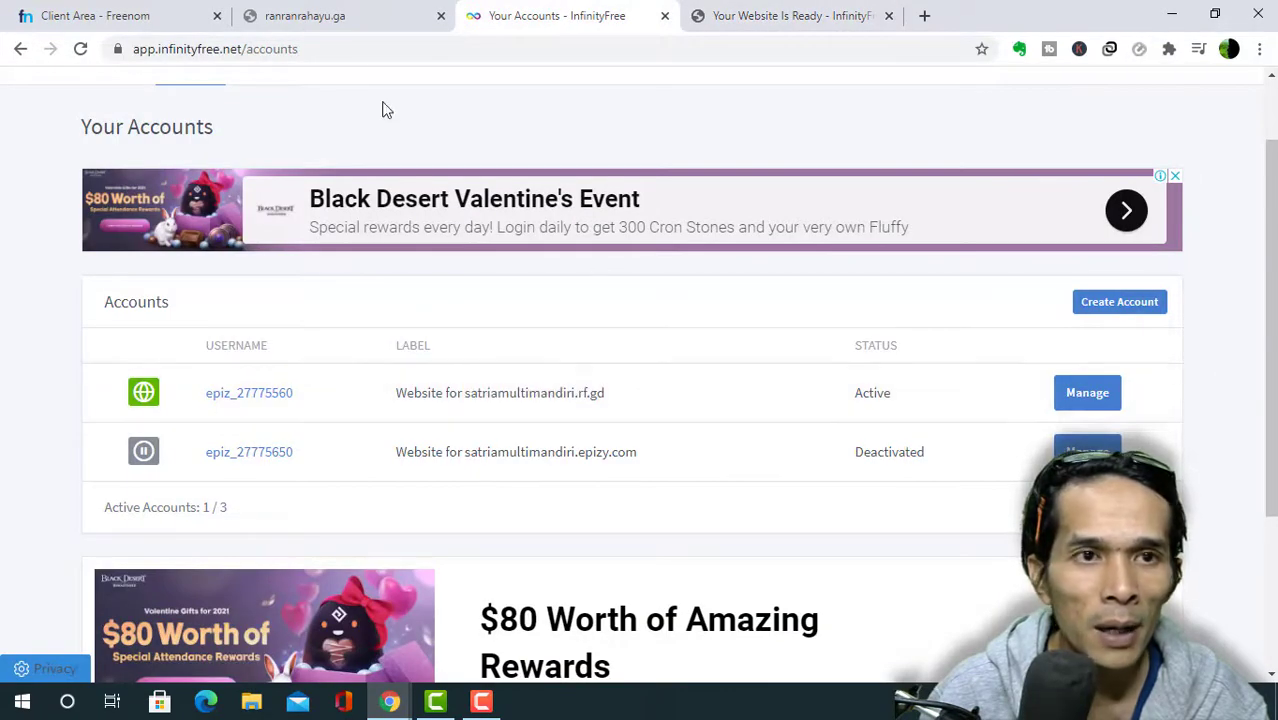
left_click(150, 12)
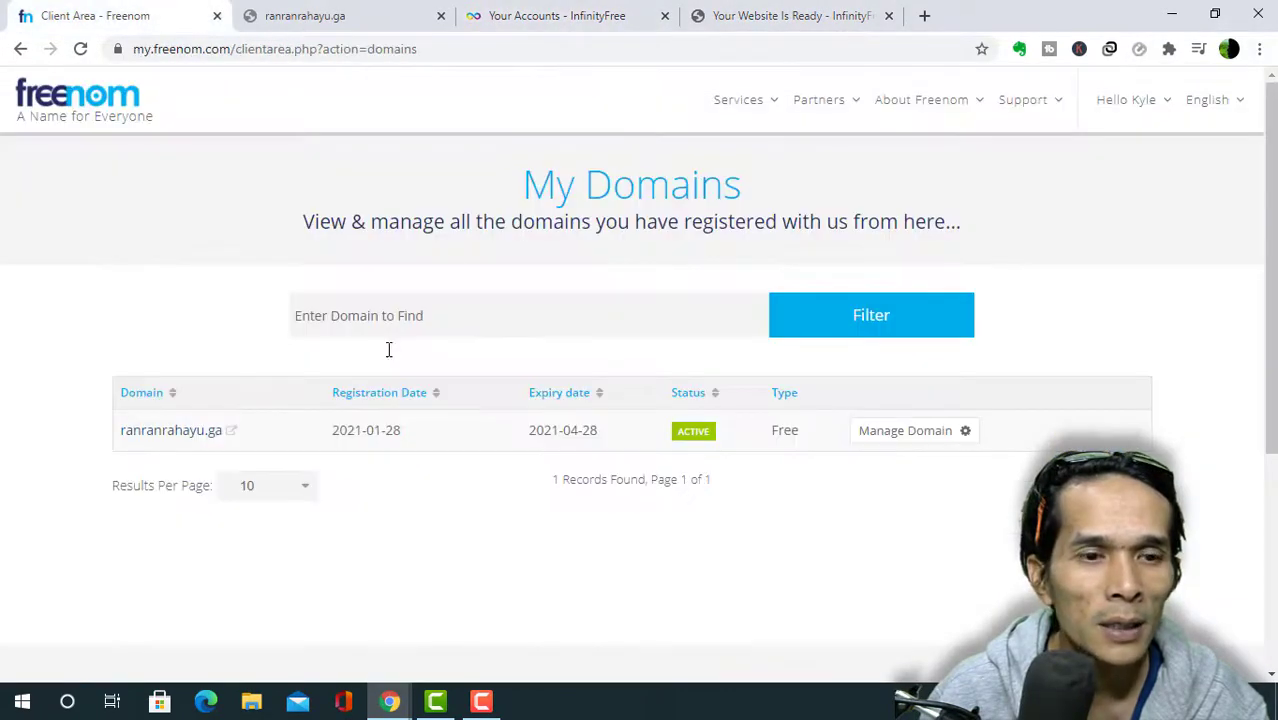
left_click(573, 12)
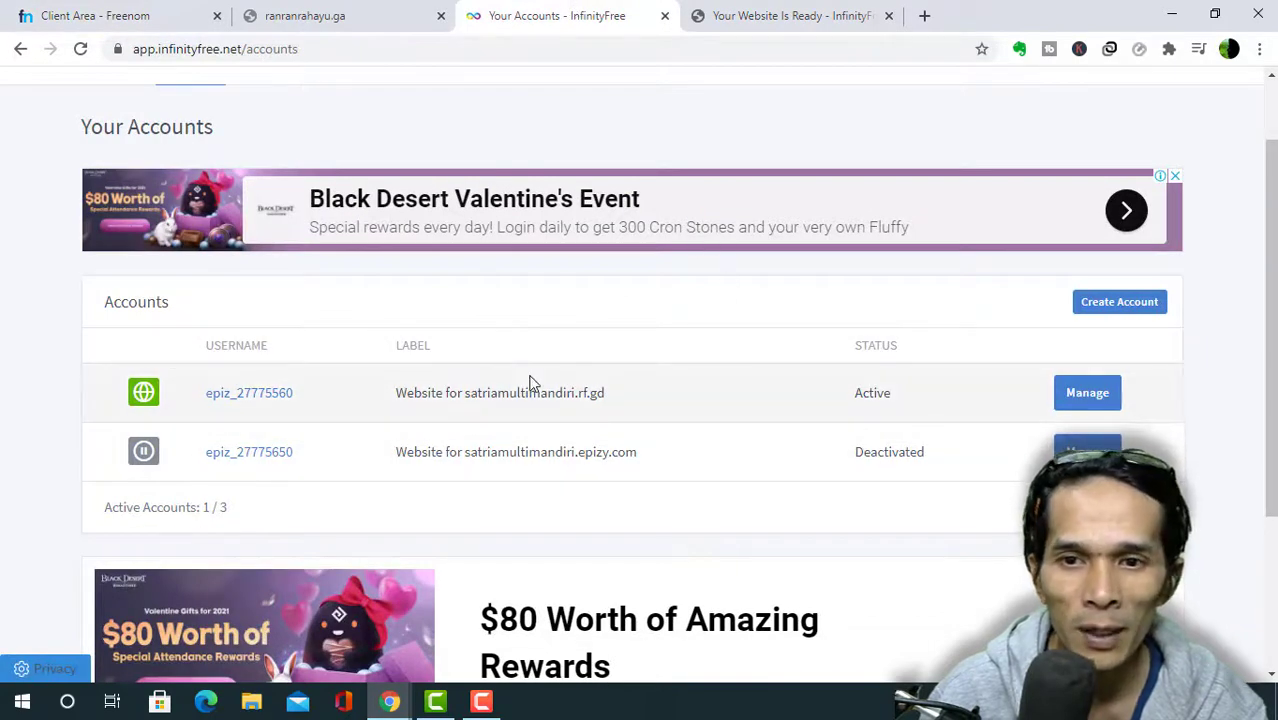
Return to Freenom and open the nameserver settings of the registered .ga domain.
left_click(118, 8)
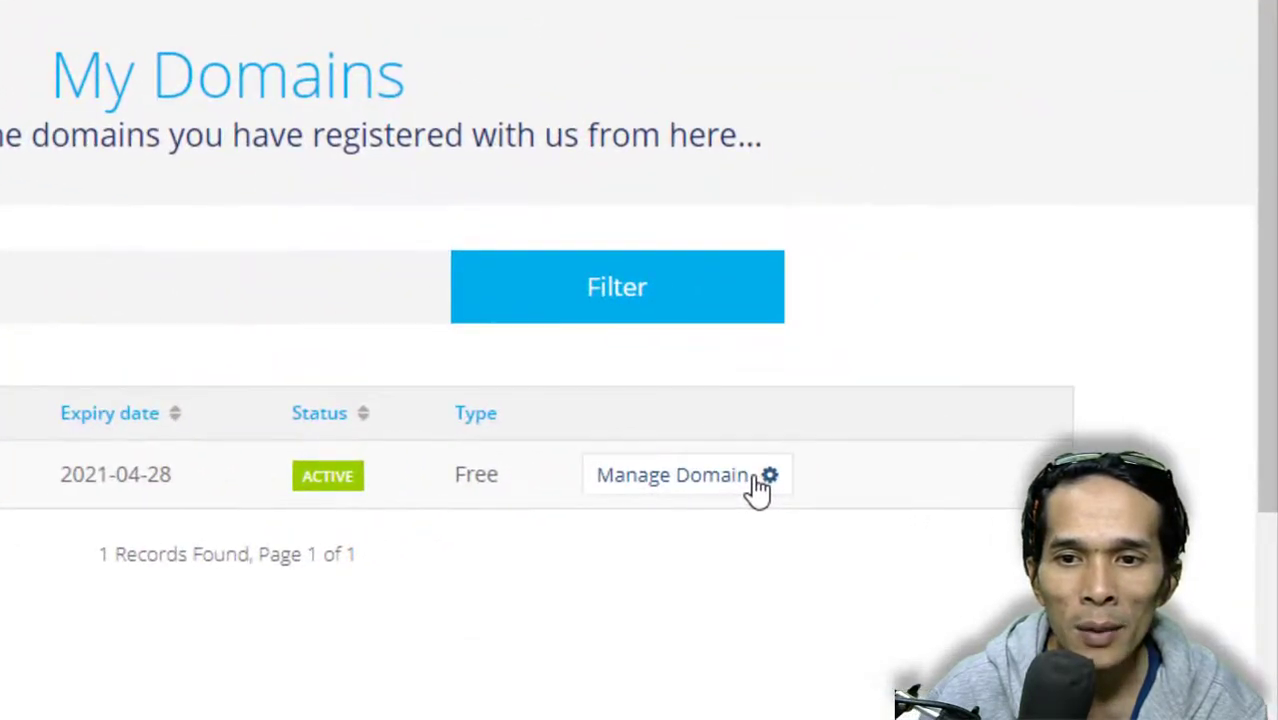
left_click(756, 479)
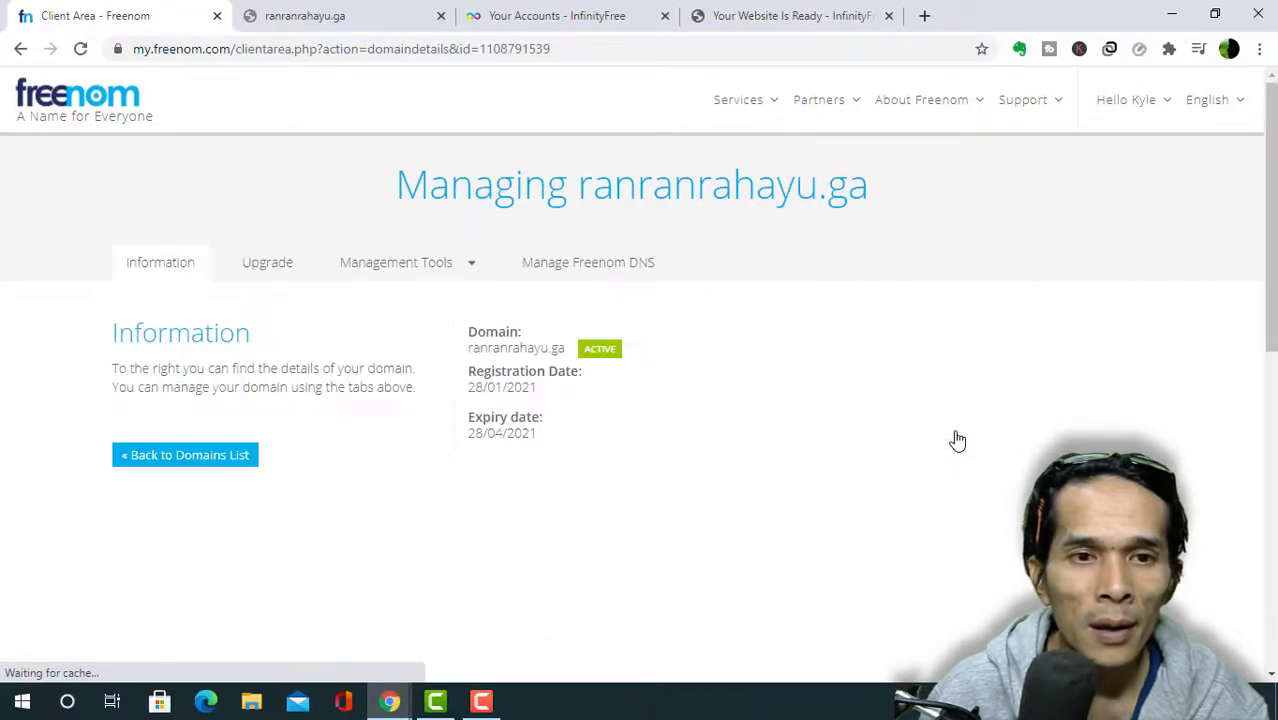
left_click(459, 263)
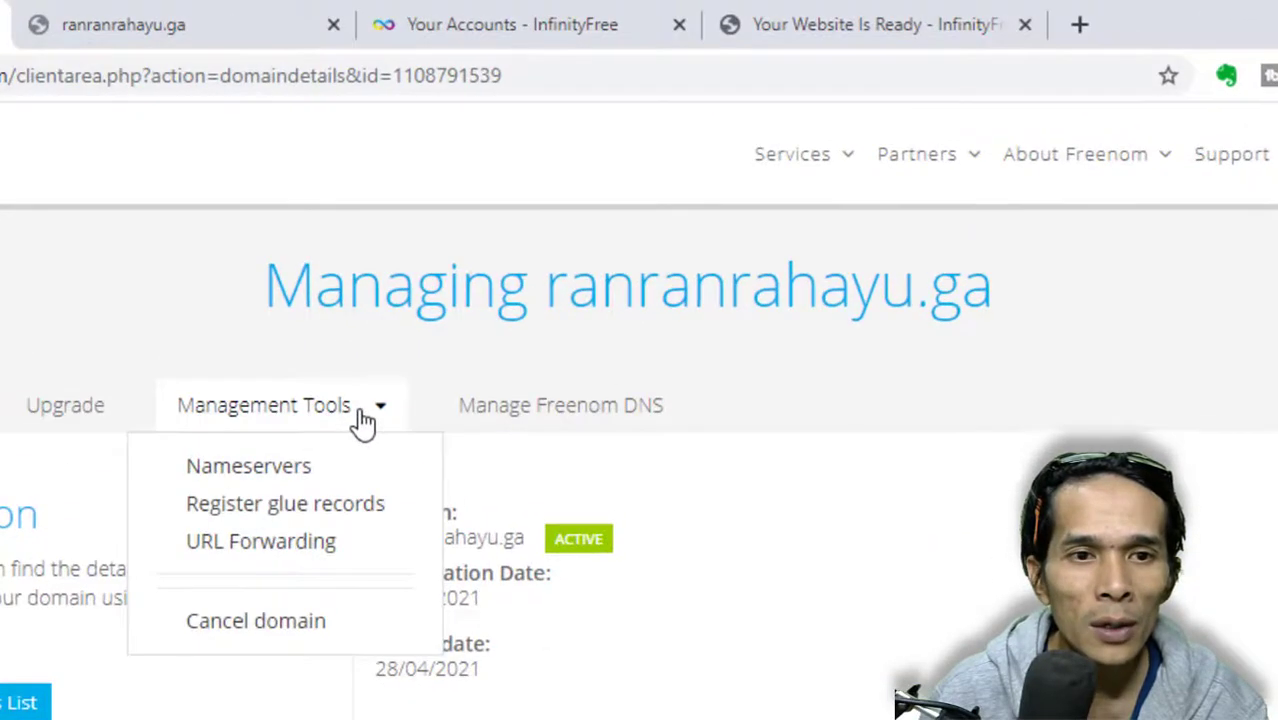
left_click(251, 476)
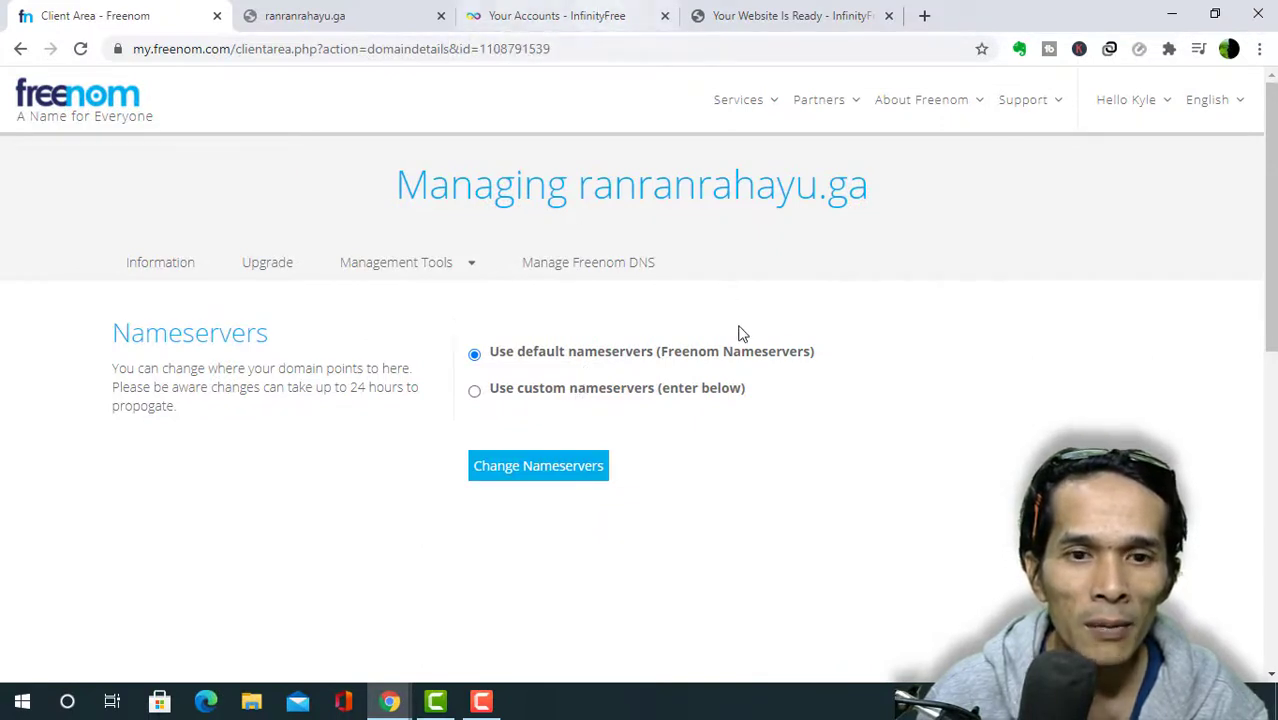
Choose custom nameservers for the domain and bring up the nameserver entry fields.
left_click(475, 392)
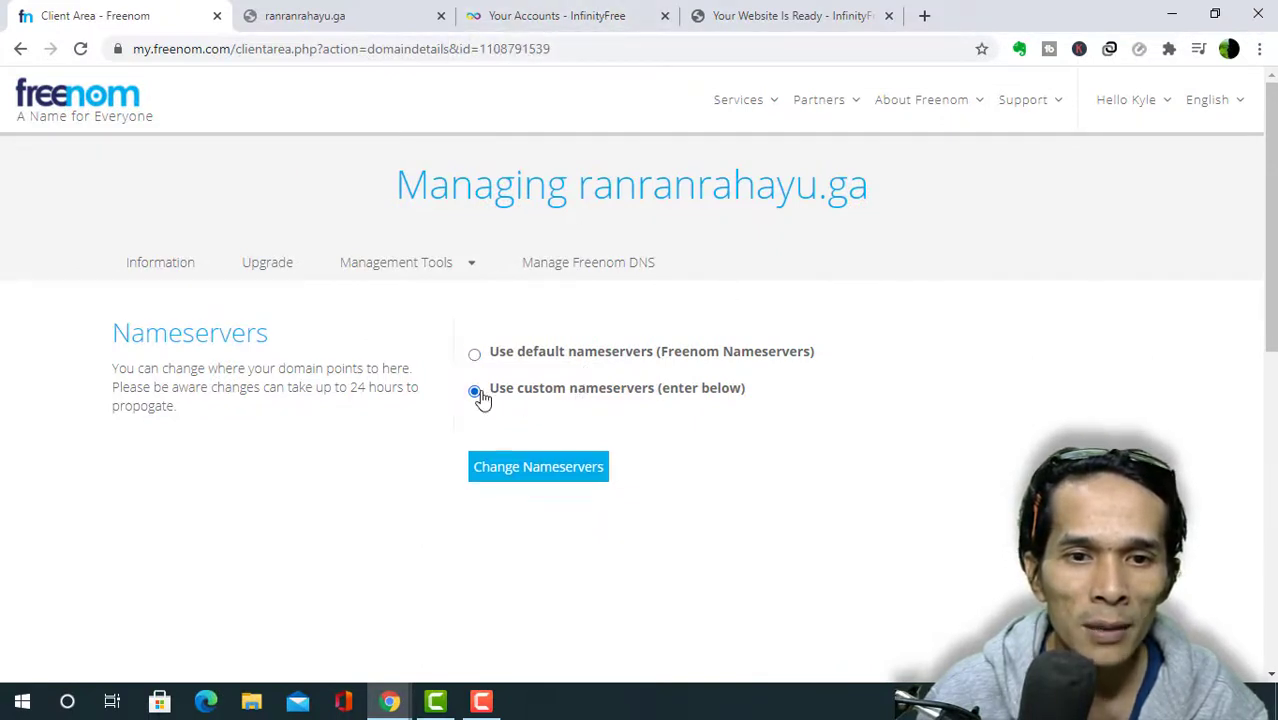
scroll(620, 440, "down", 1)
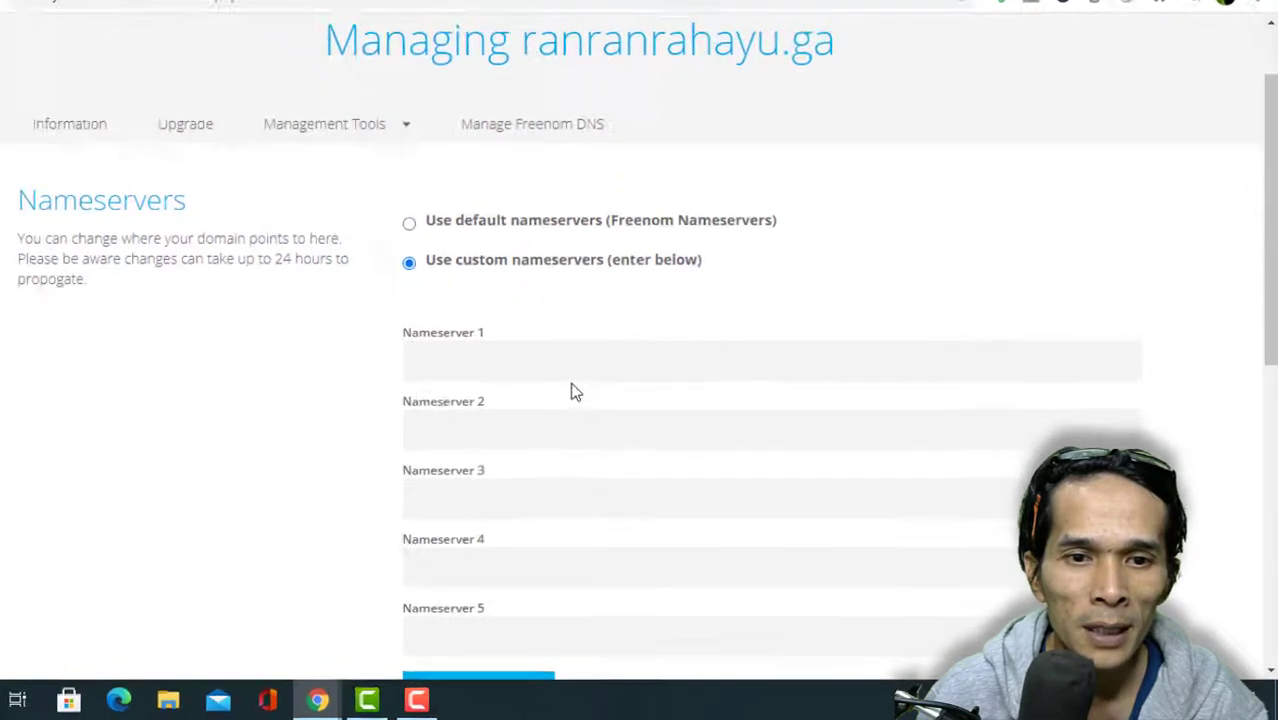
scroll(575, 392, "down", 1)
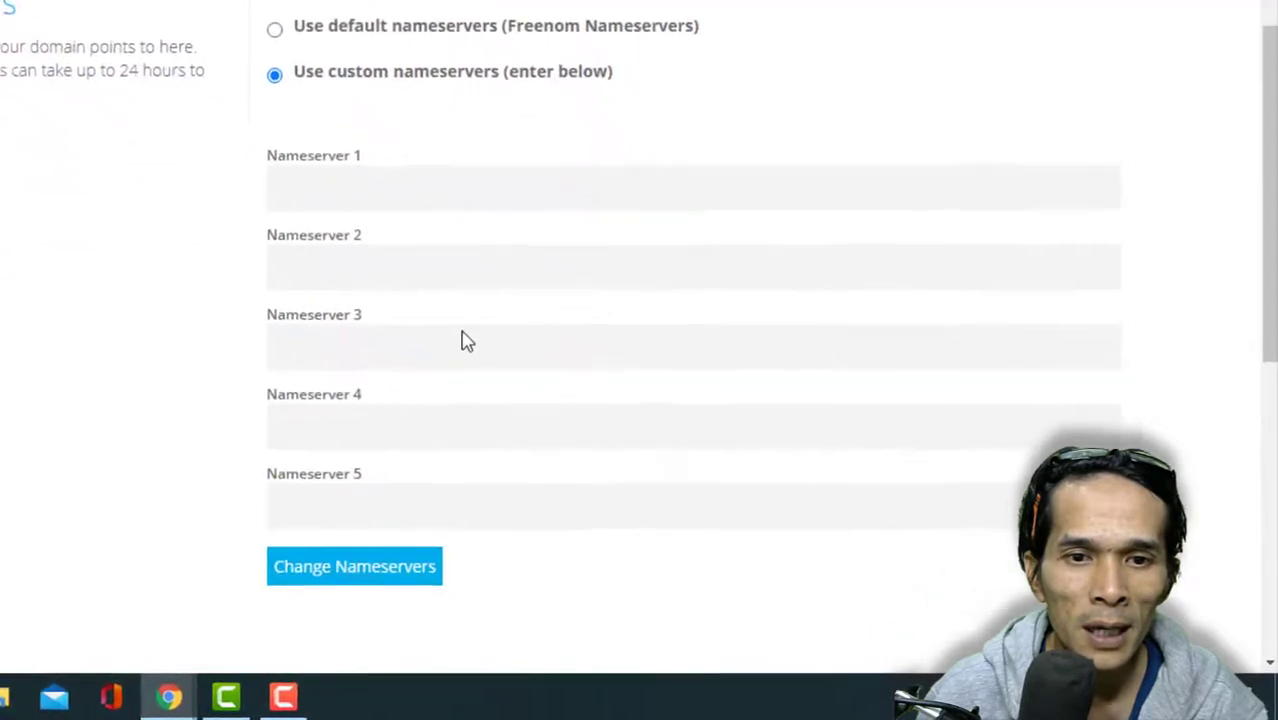
left_click(503, 358)
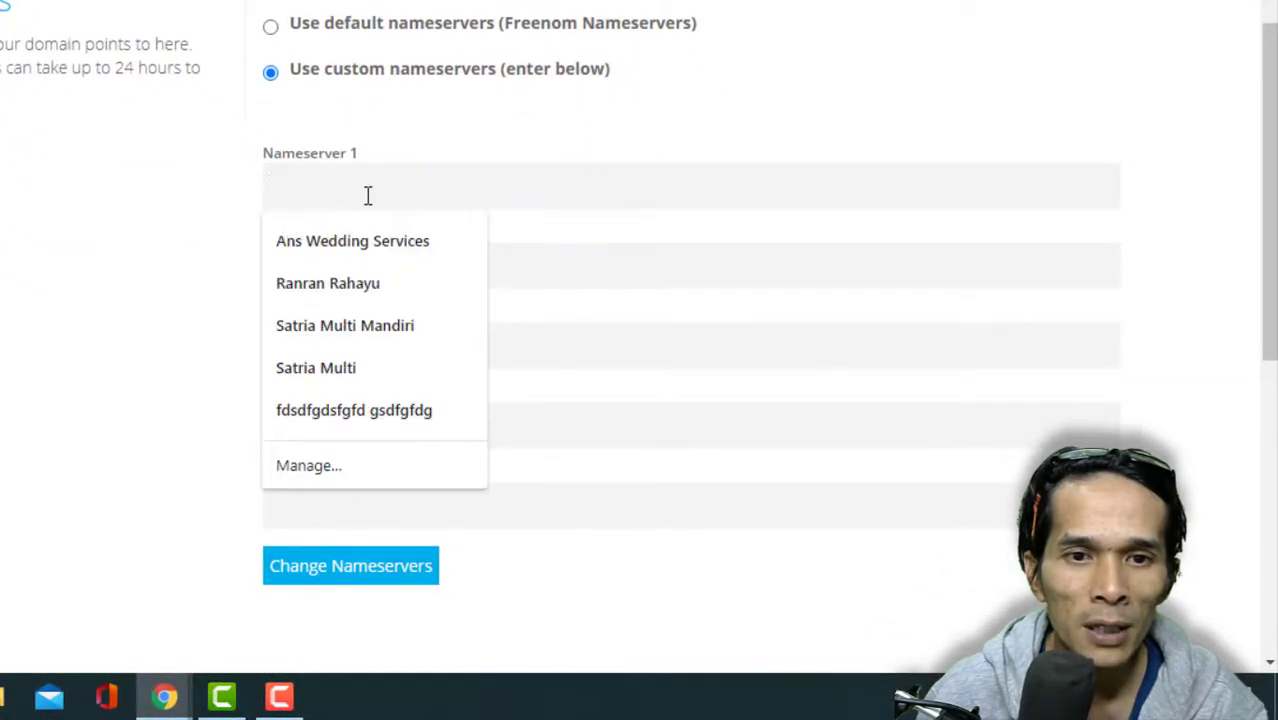
left_click(204, 231)
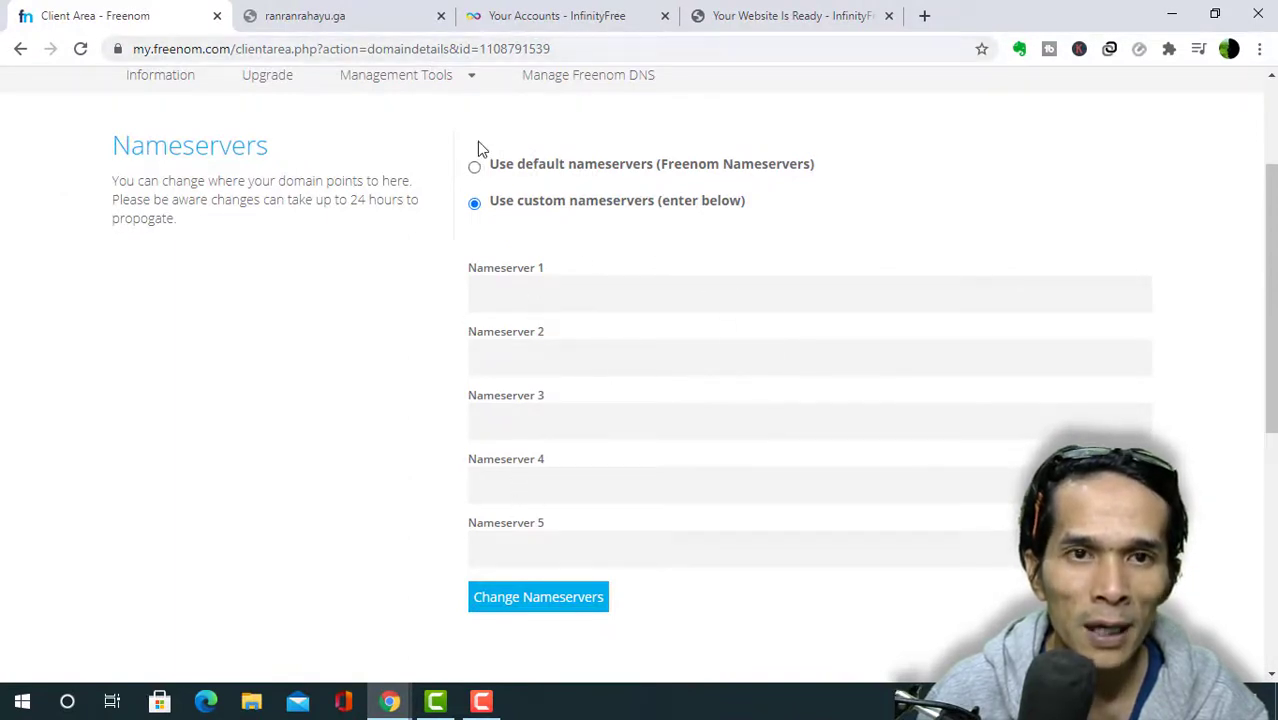
Start a new InfinityFree hosting account with a custom domain and find the required nameservers in its linked help article.
left_click(565, 10)
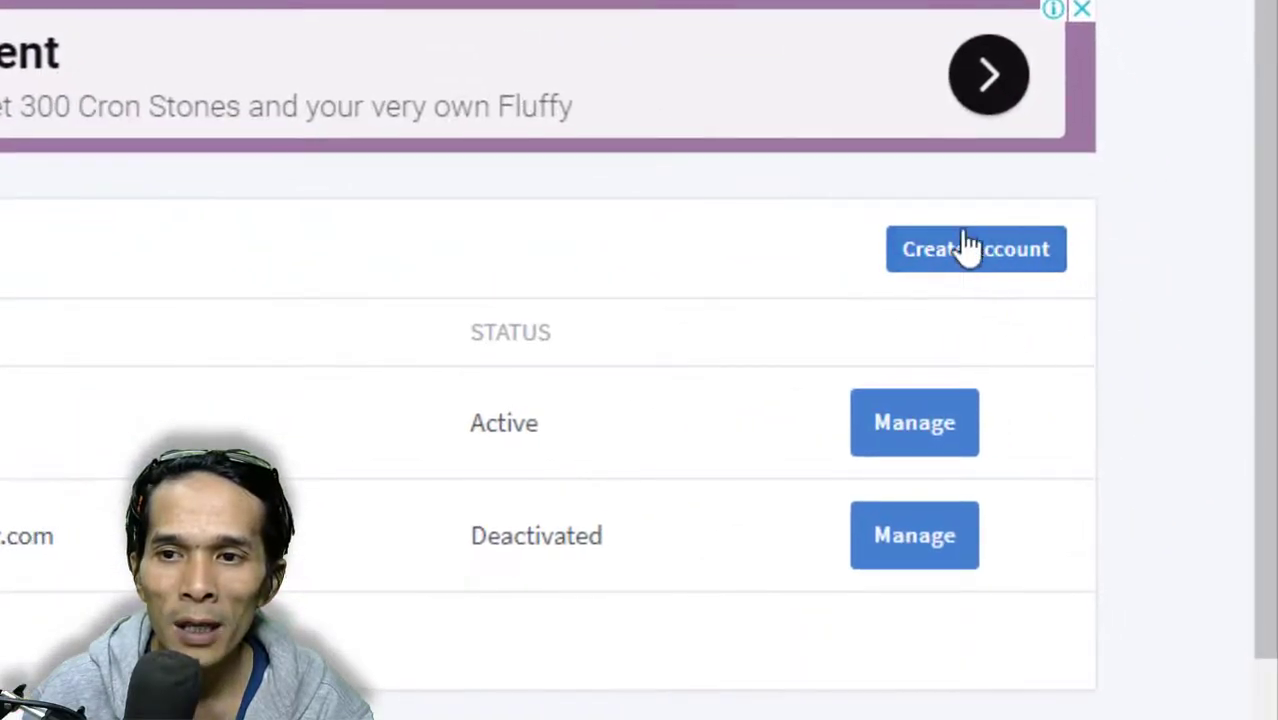
left_click(966, 248)
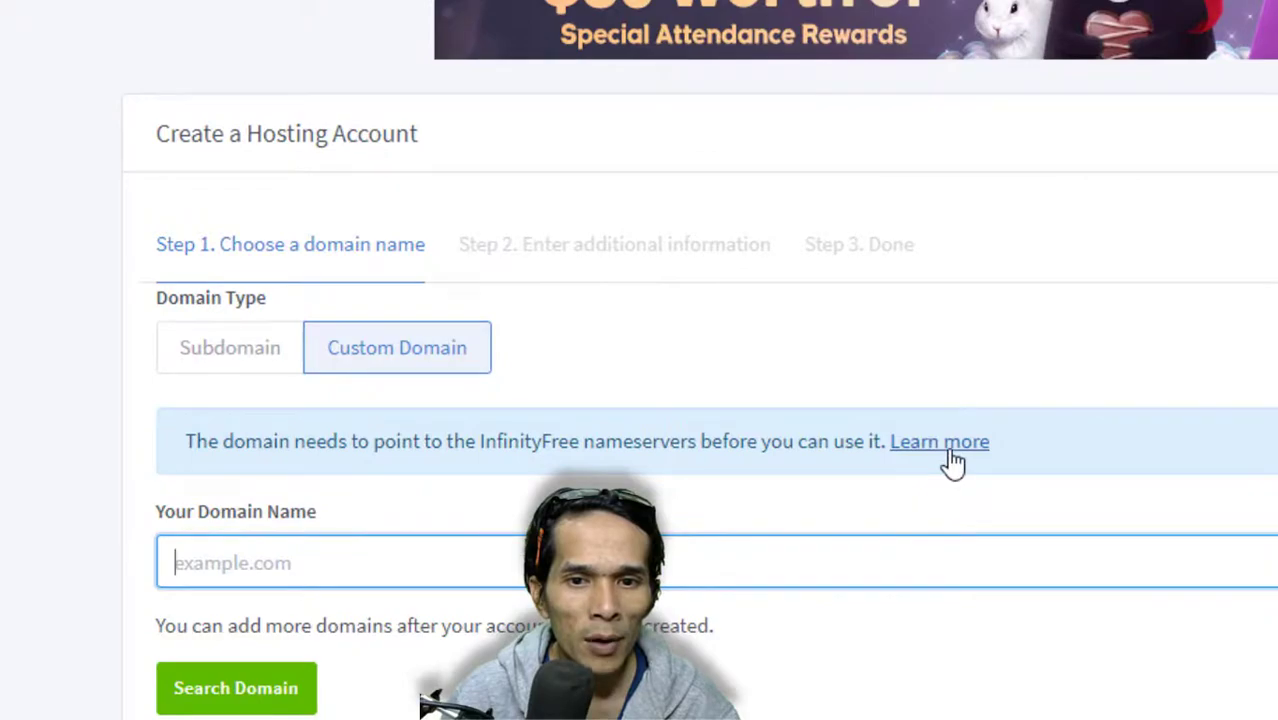
left_click(950, 452)
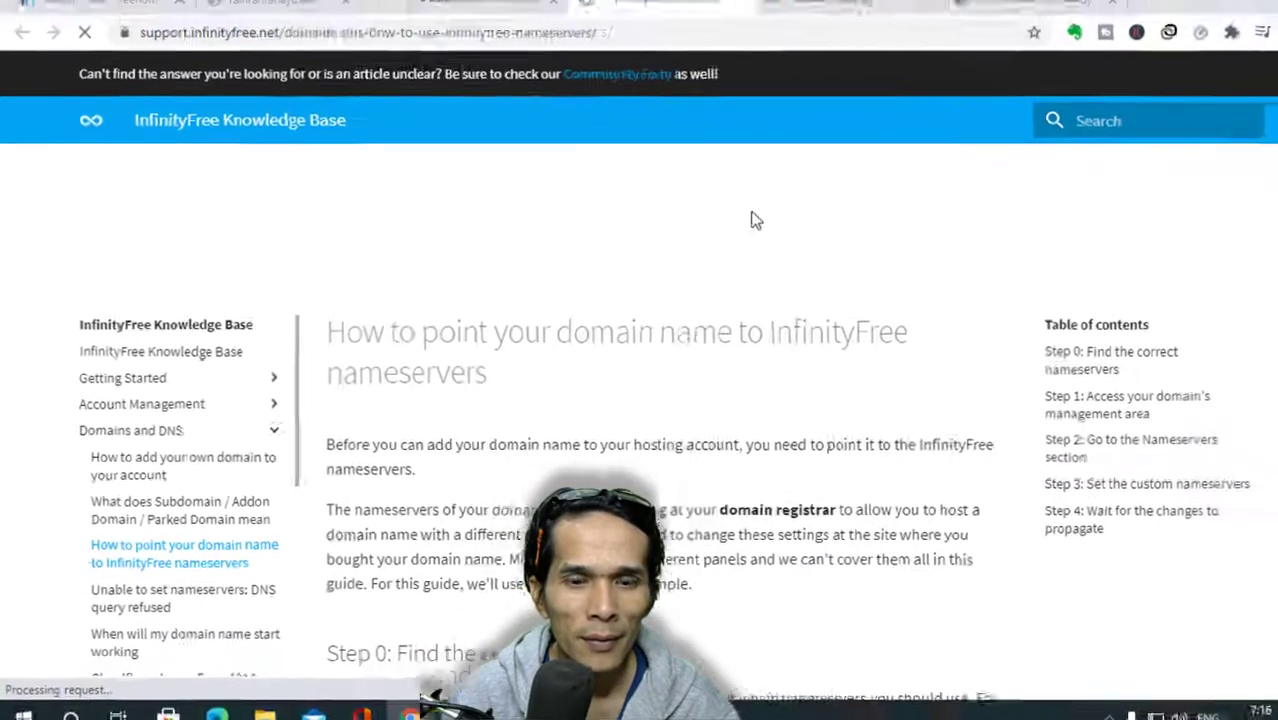
scroll(740, 330, "down", 5)
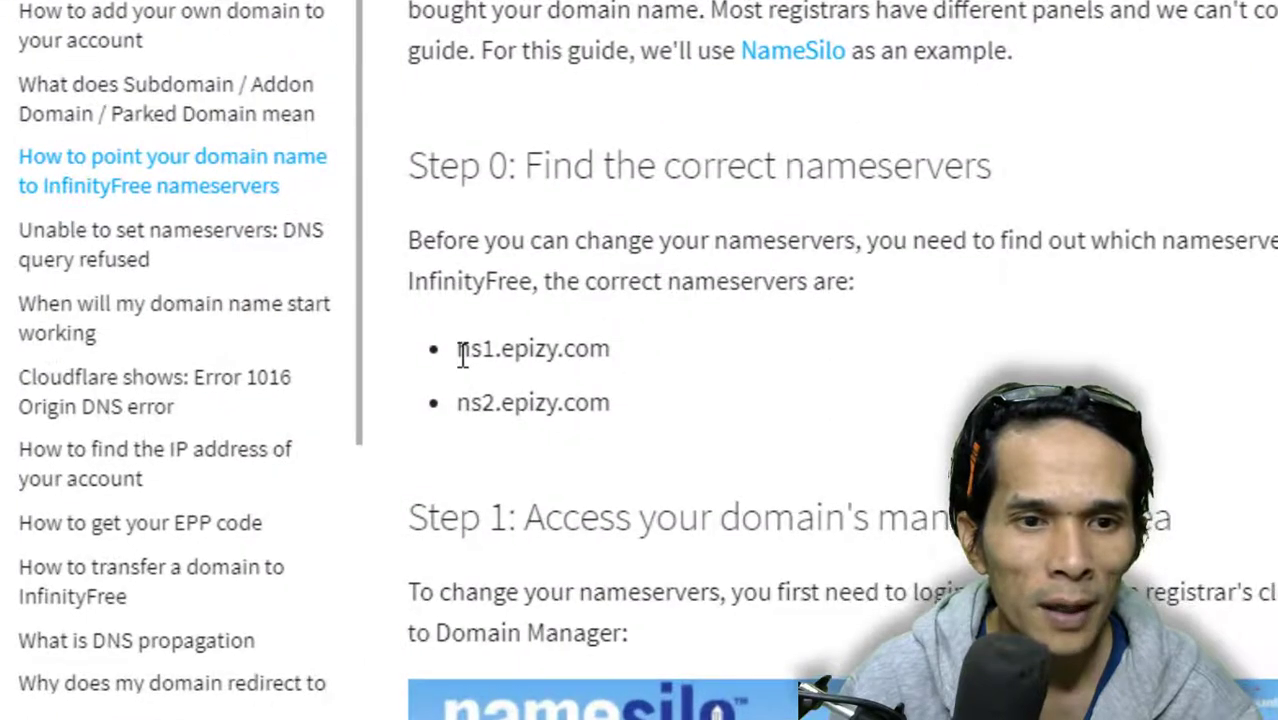
Copy ns1.epizy.com from the help article into Nameserver 1 on the Freenom page.
left_click_drag(462, 355, 605, 355)
key("ctrl+c")
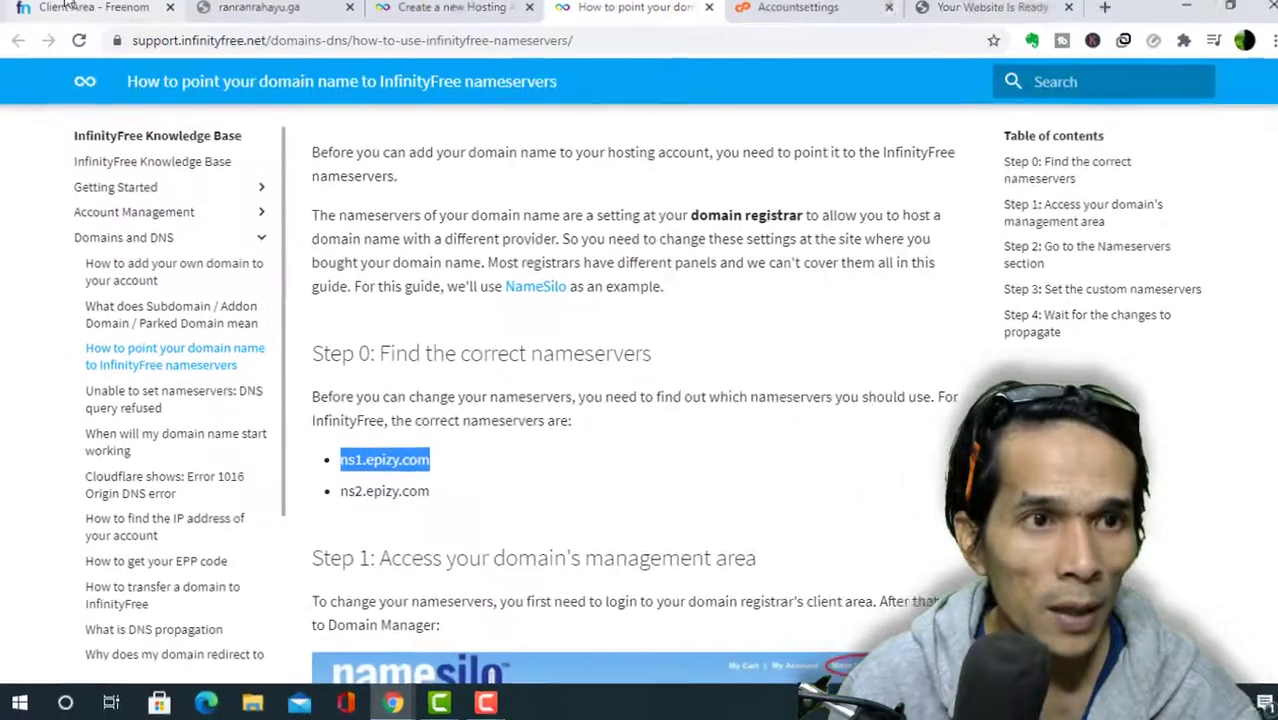
left_click(70, 9)
left_click(564, 483)
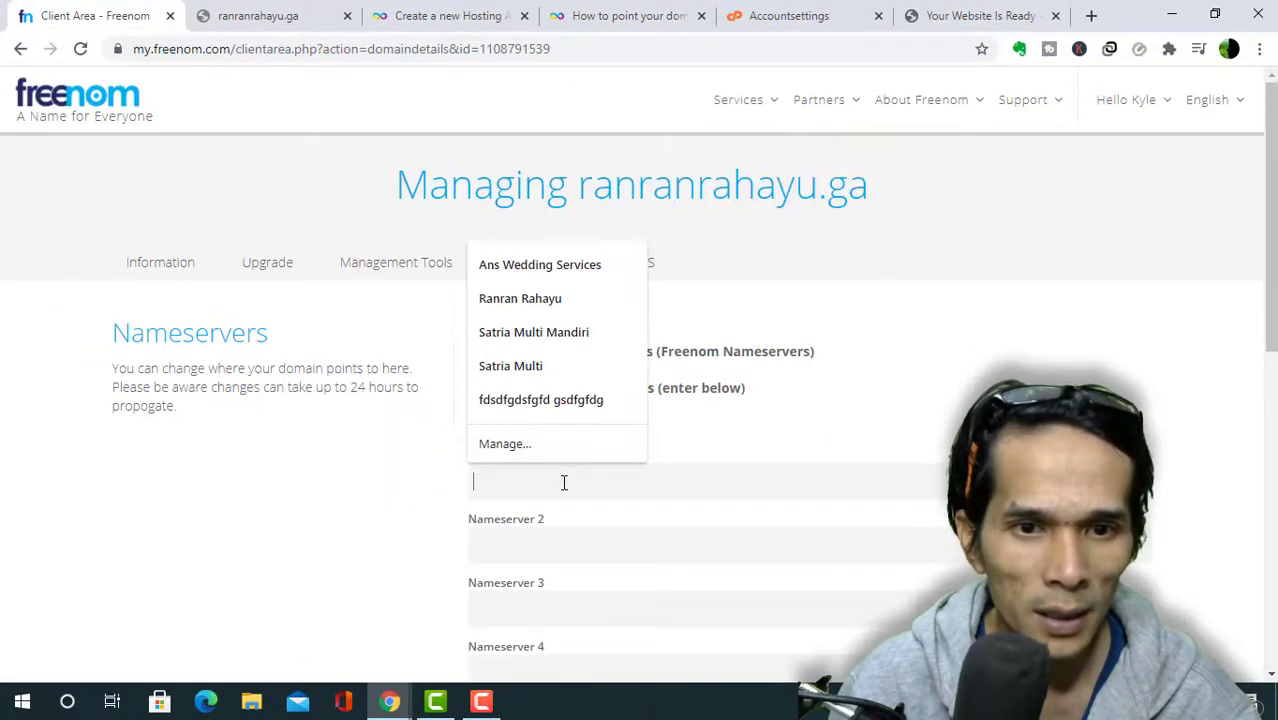
key("ctrl+v")
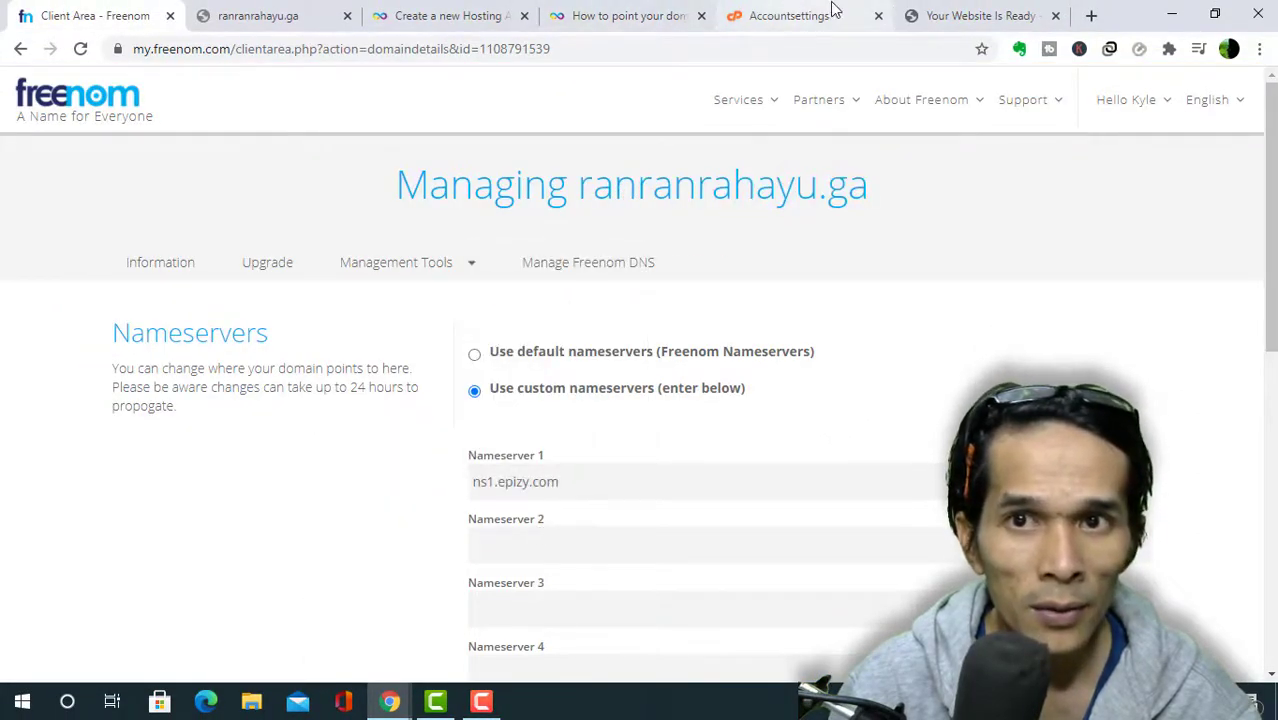
Copy ns2.epizy.com from the help article into Nameserver 2 on the Freenom page.
left_click(620, 15)
left_click_drag(338, 493, 432, 503)
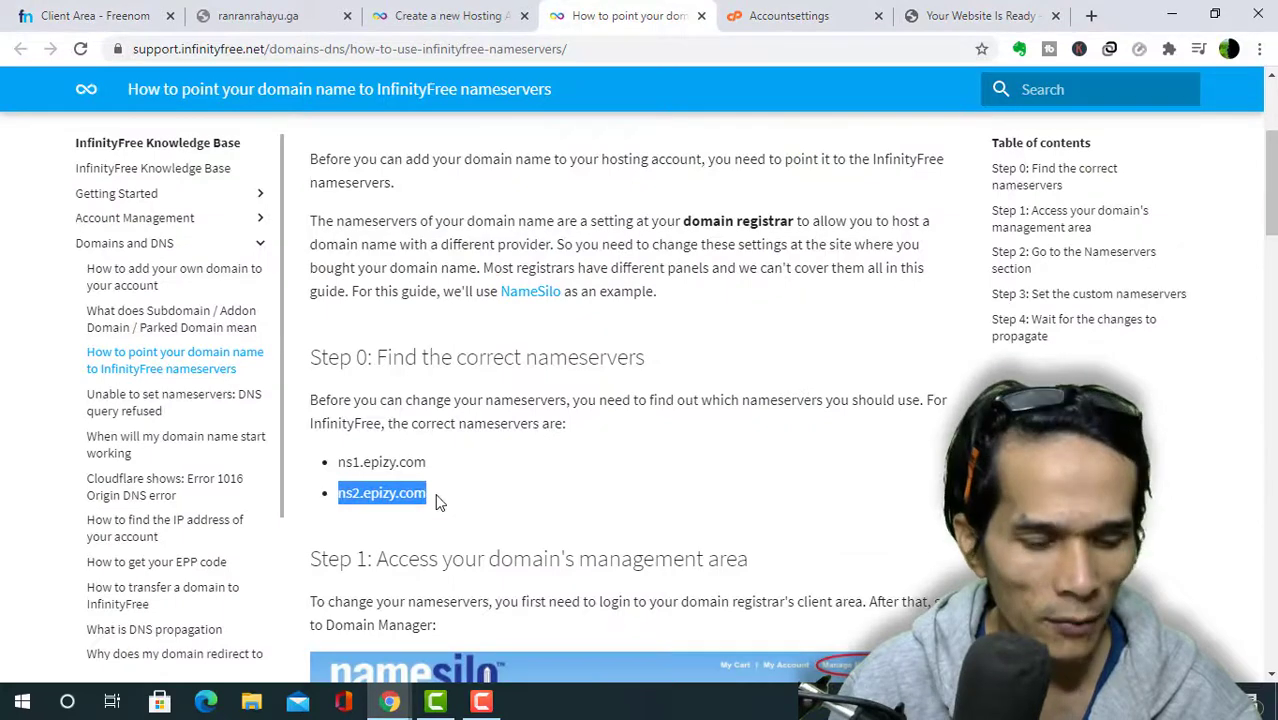
left_click(50, 12)
left_click(519, 546)
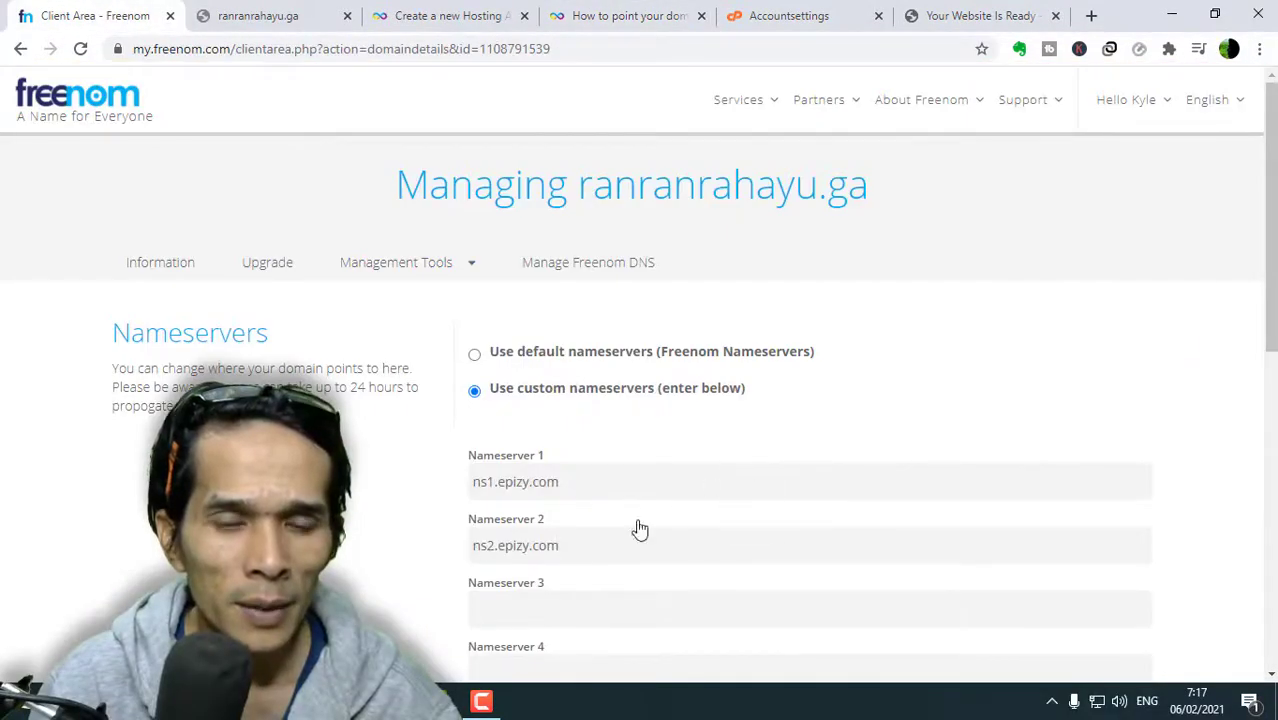
Enter ns3.epizy.com in Nameserver 3 by reusing the copied ns2.epizy.com entry and changing its digit.
scroll(438, 571, "down", 1)
left_click(530, 518)
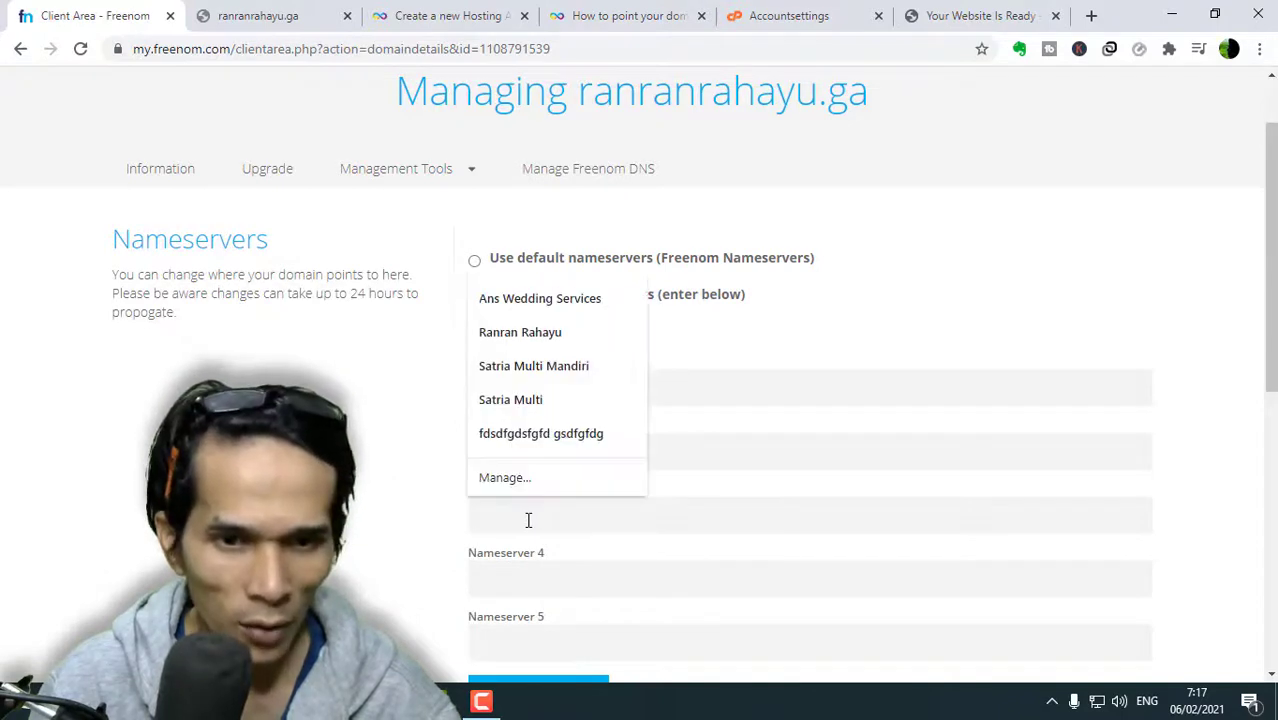
type("ns2.epizy.com")
left_click(496, 515)
key("BackSpace")
type("3")
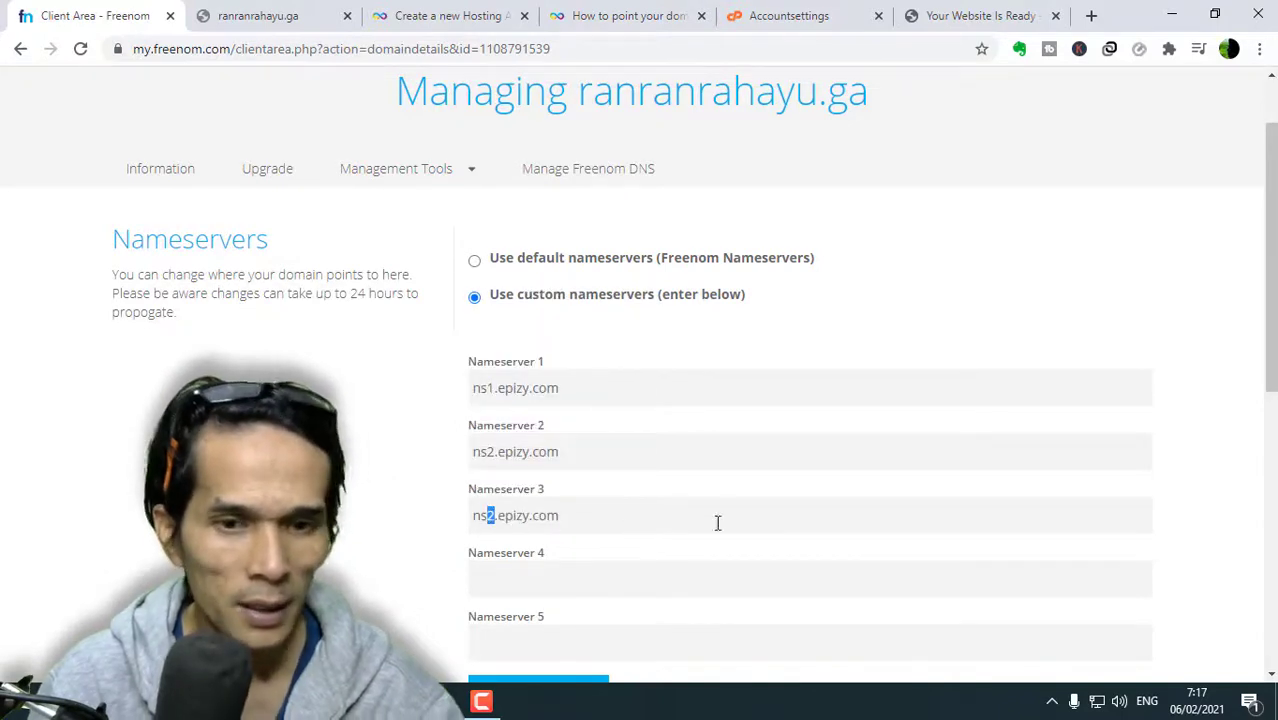
Submit the changed nameservers and return to the list of registered domains.
scroll(1044, 468, "down", 4)
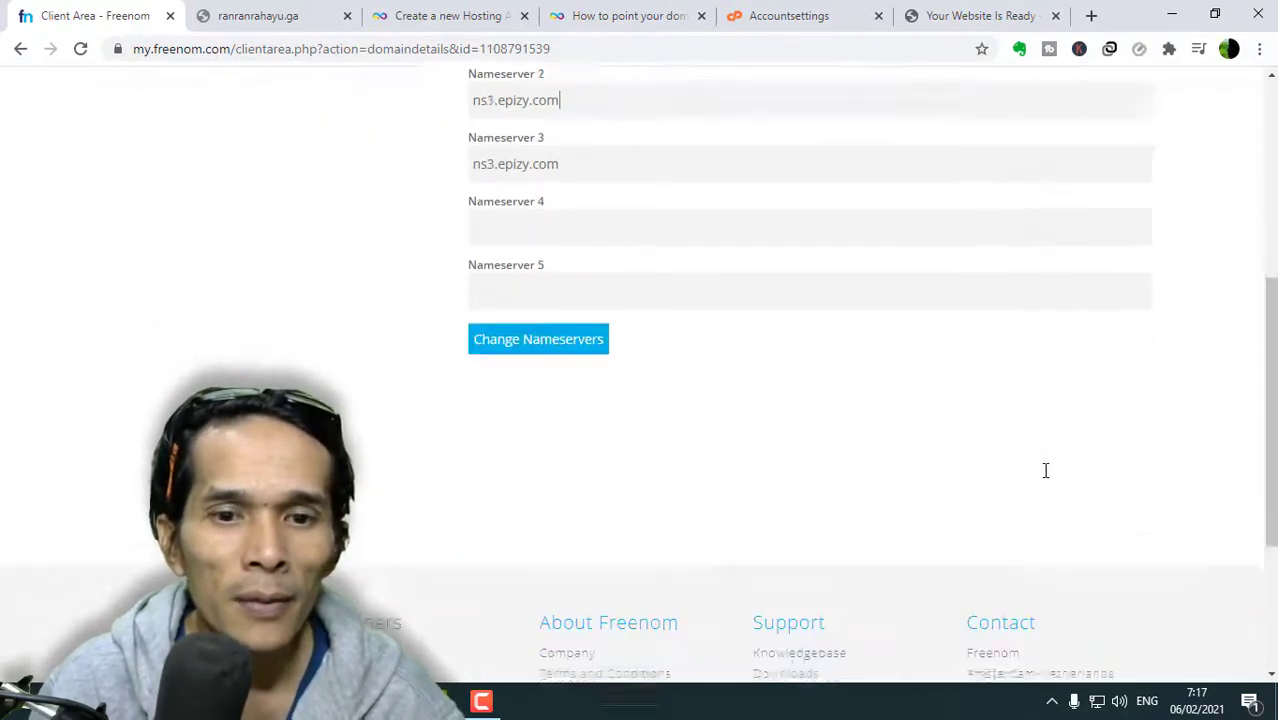
scroll(980, 479, "up", 2)
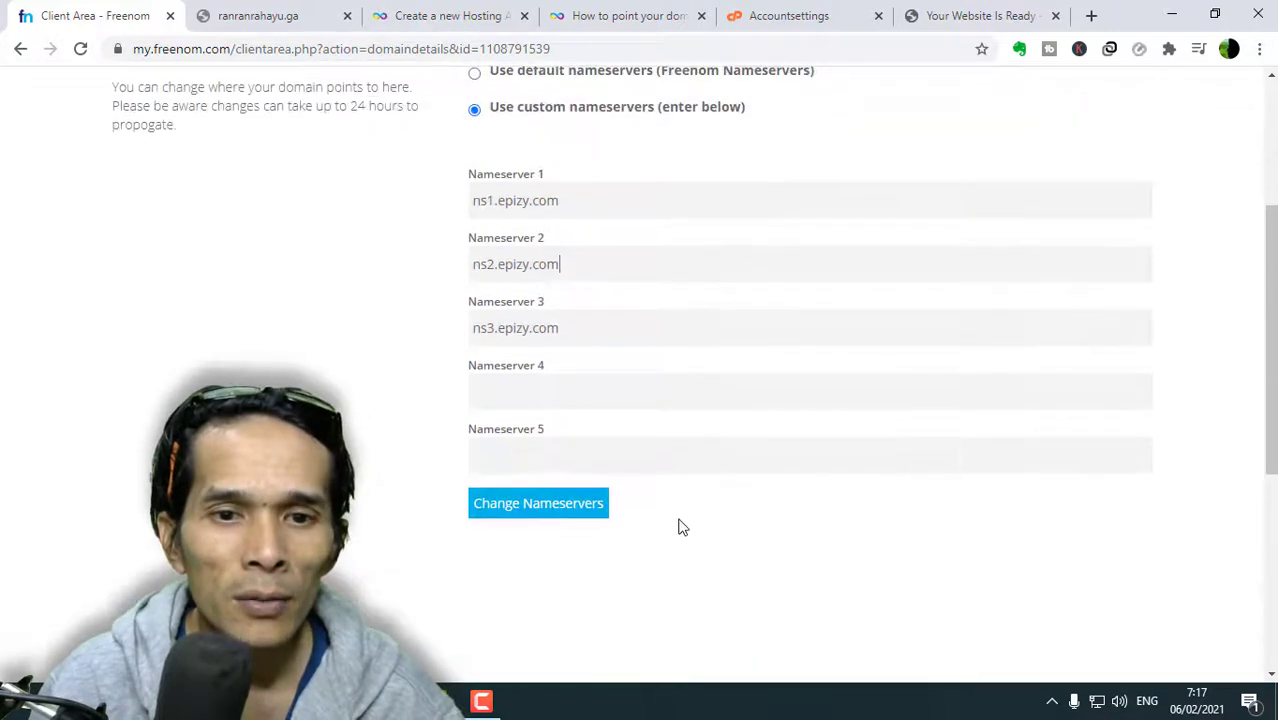
left_click(581, 520)
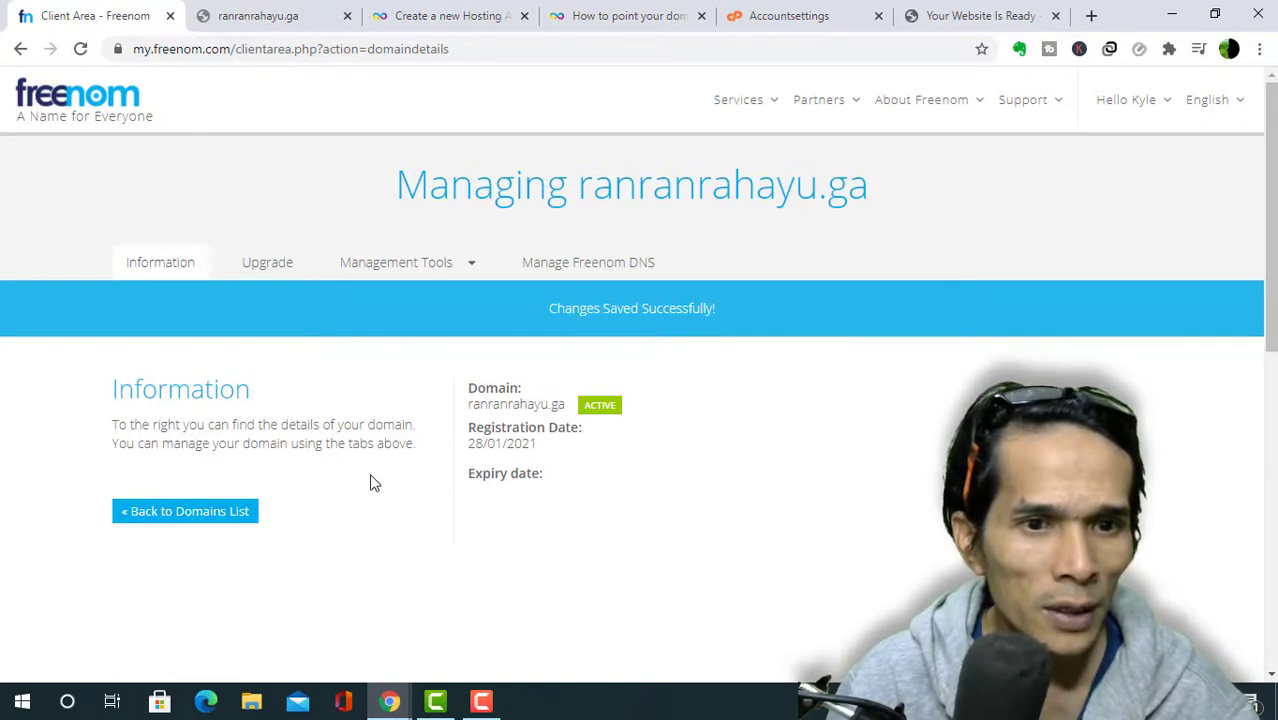
left_click(197, 513)
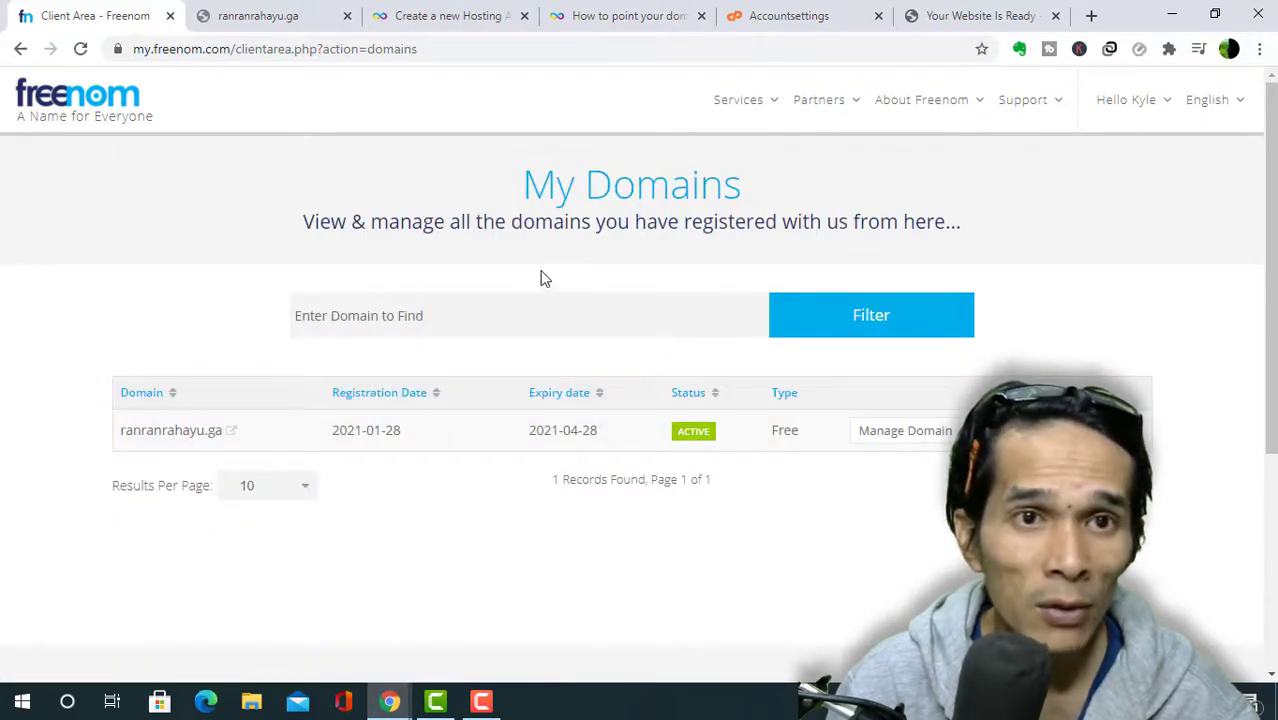
Copy the registered .ga domain name from the Freenom domain list.
left_click(487, 7)
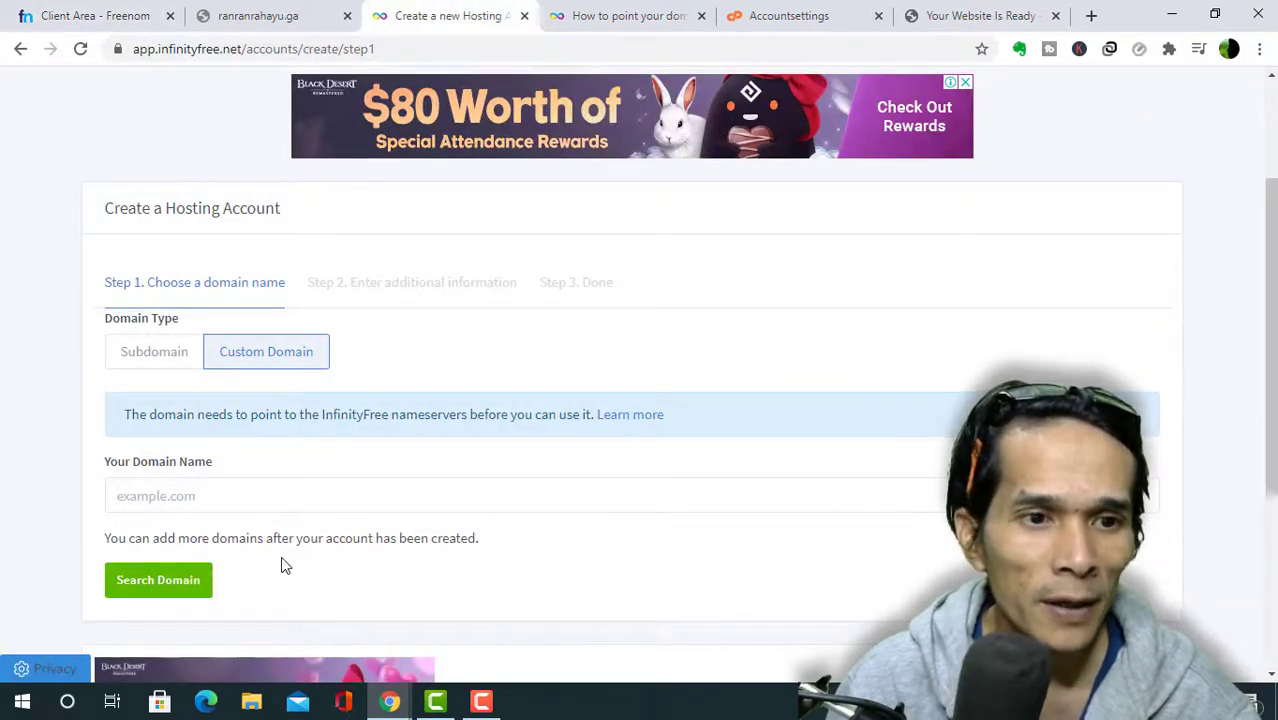
left_click_drag(225, 522, 104, 537)
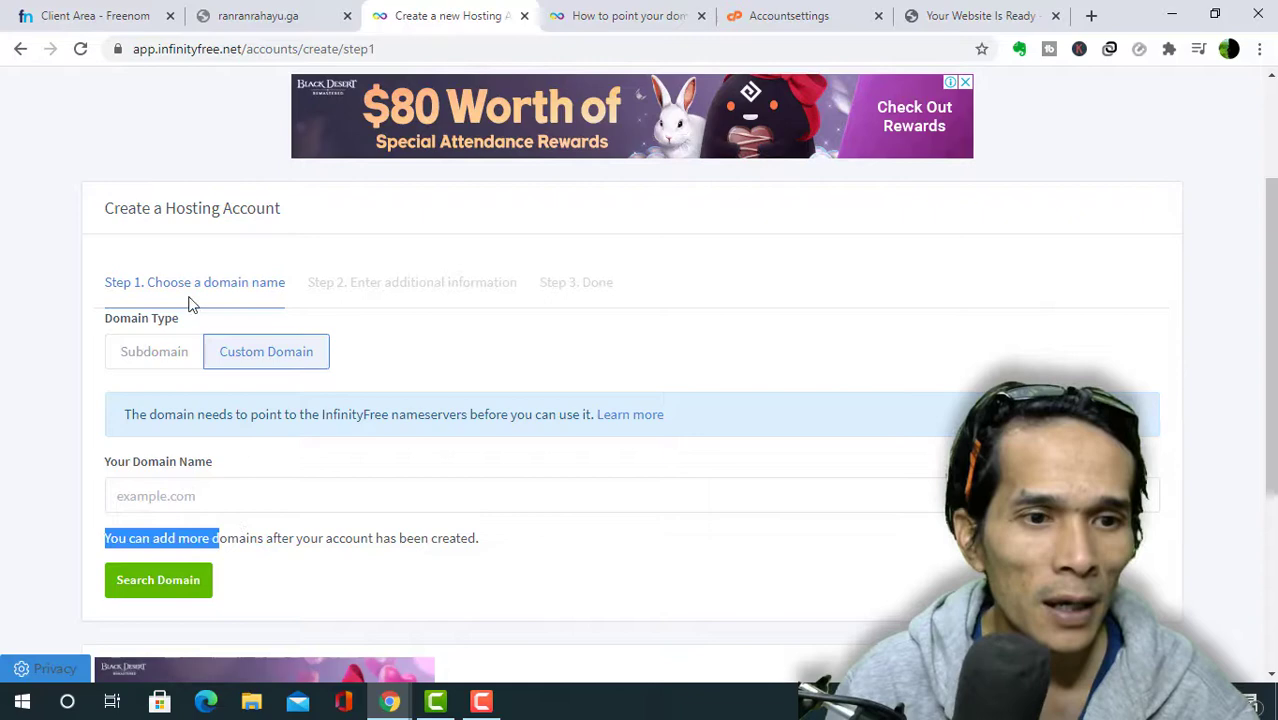
left_click(95, 15)
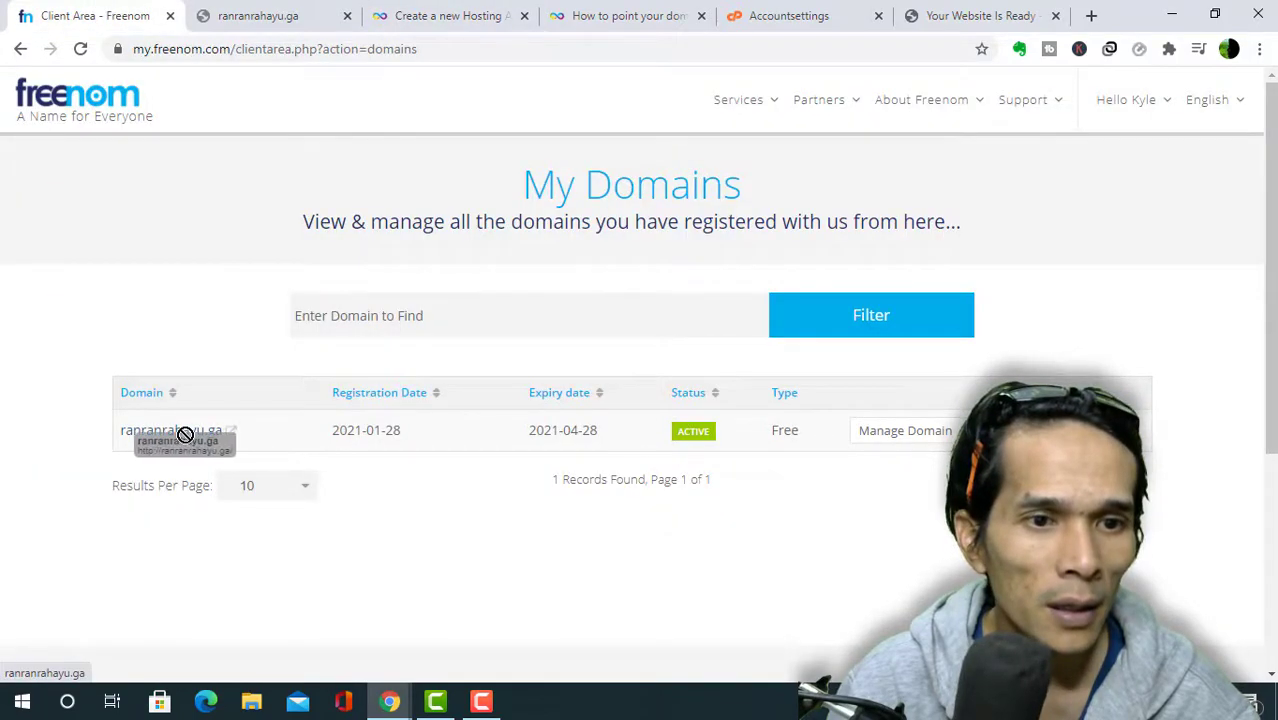
left_click_drag(123, 432, 222, 450)
key("ctrl+c")
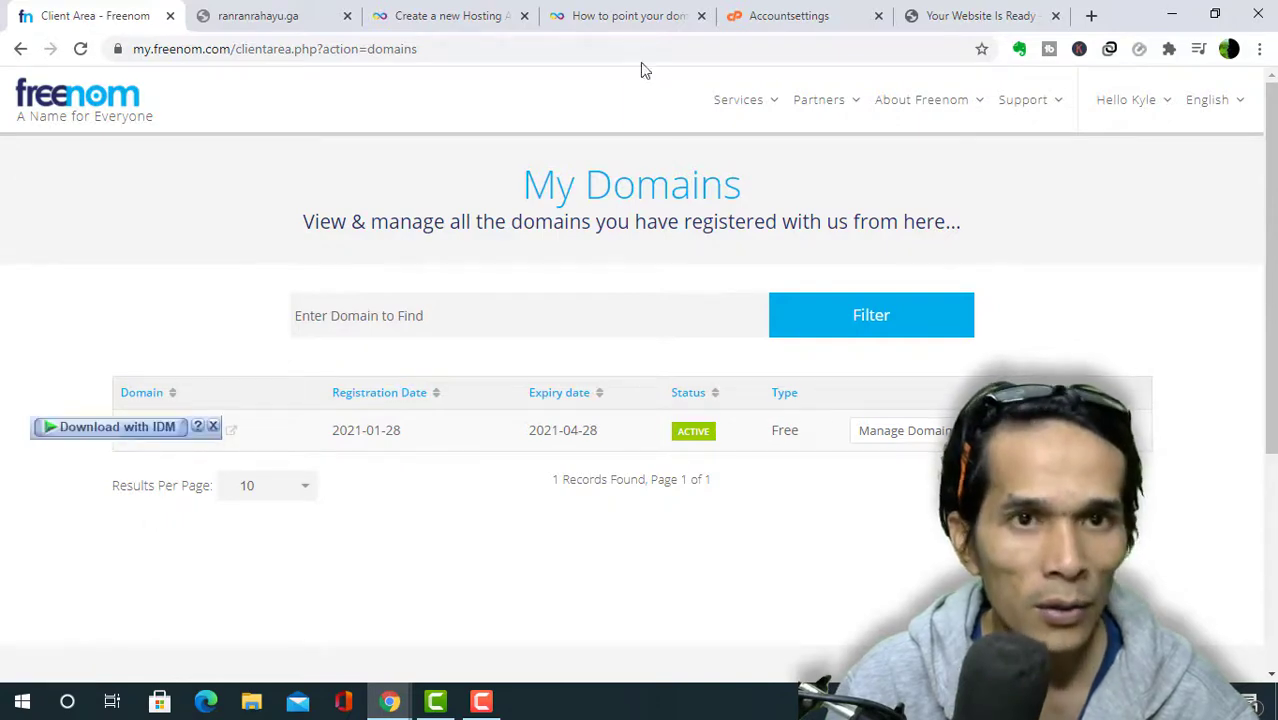
Paste the copied .ga domain as the custom domain of the new InfinityFree hosting account and search for it.
left_click(630, 15)
left_click(451, 15)
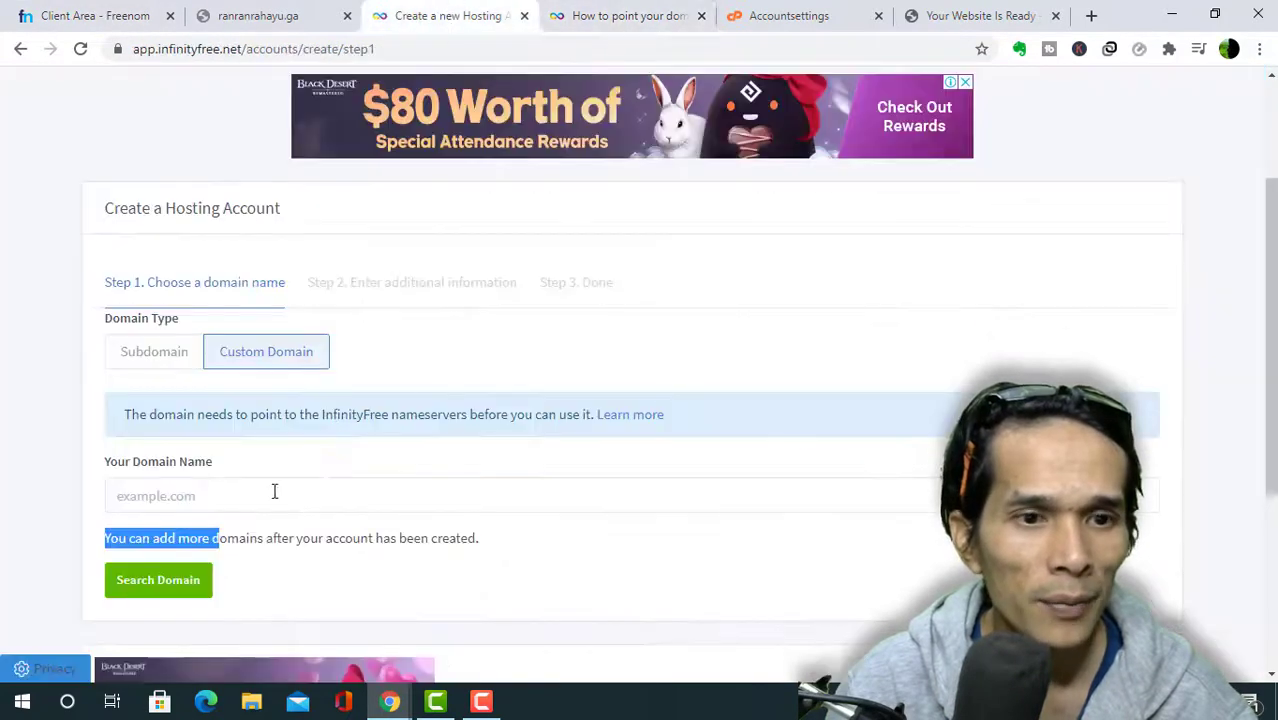
left_click(191, 494)
key("ctrl+v")
left_click(54, 528)
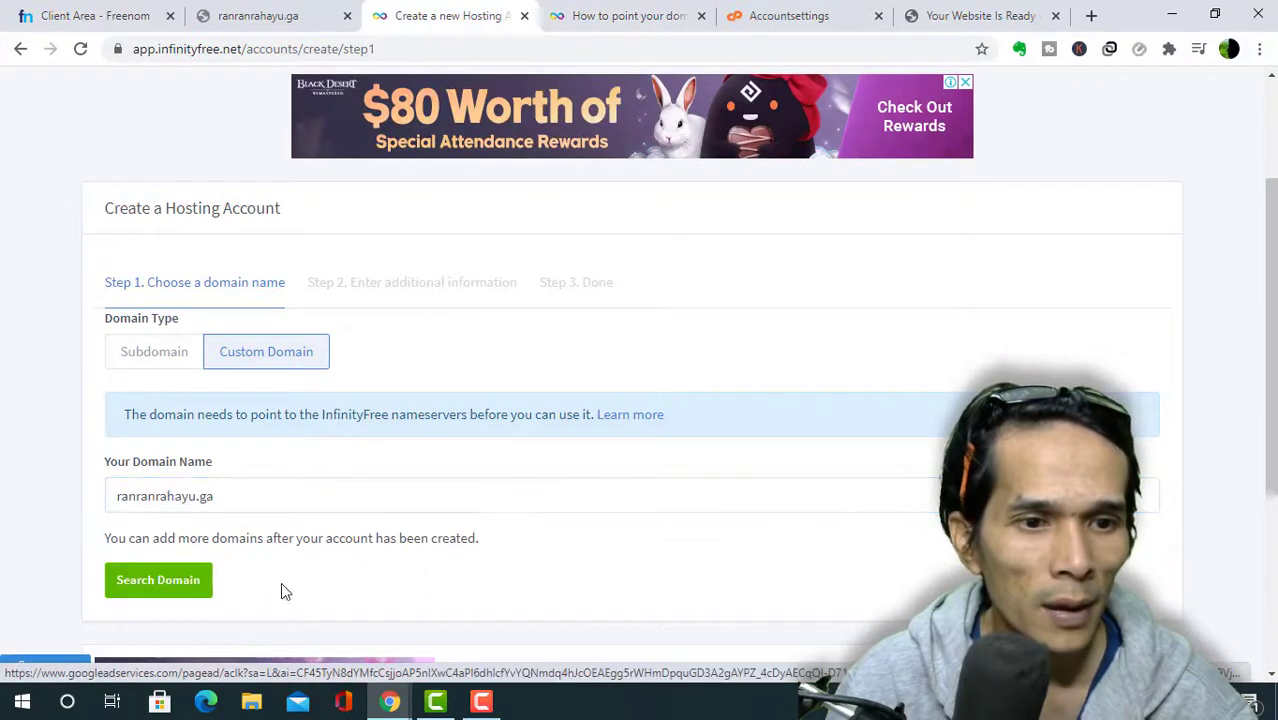
left_click(158, 580)
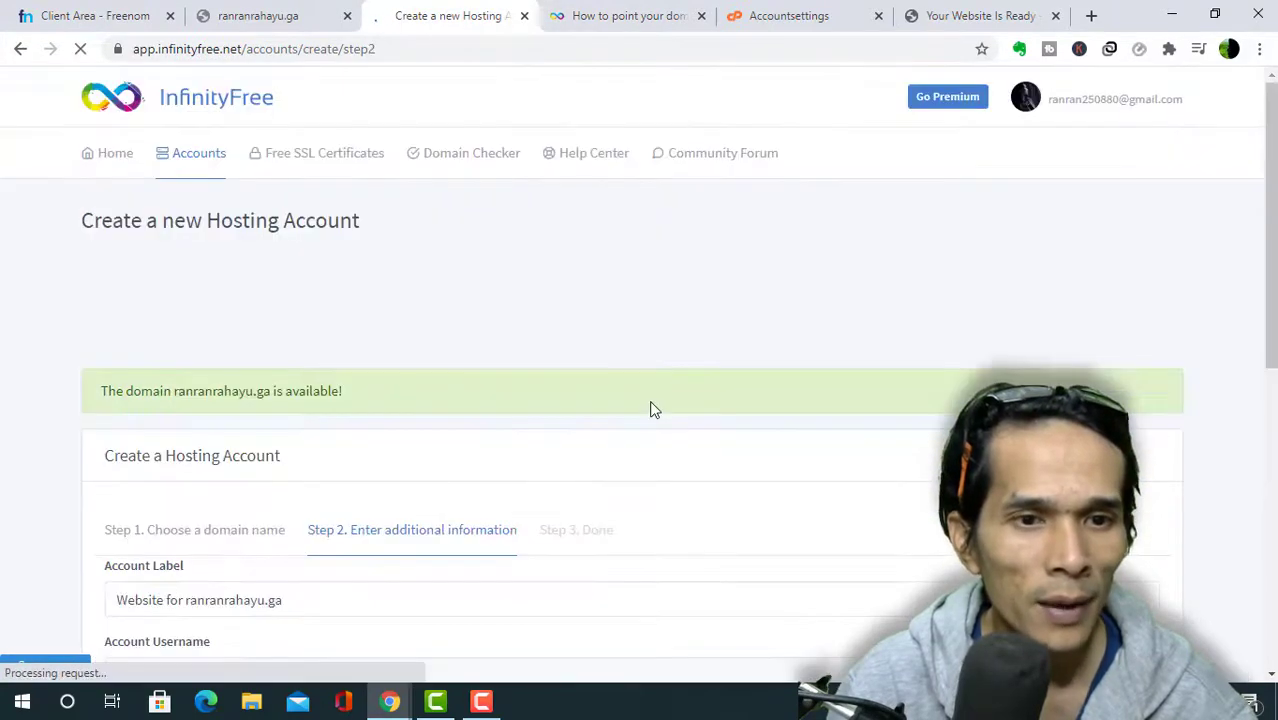
Complete the reCAPTCHA check and create the hosting account with the default label and a randomly generated password.
scroll(566, 386, "down", 1)
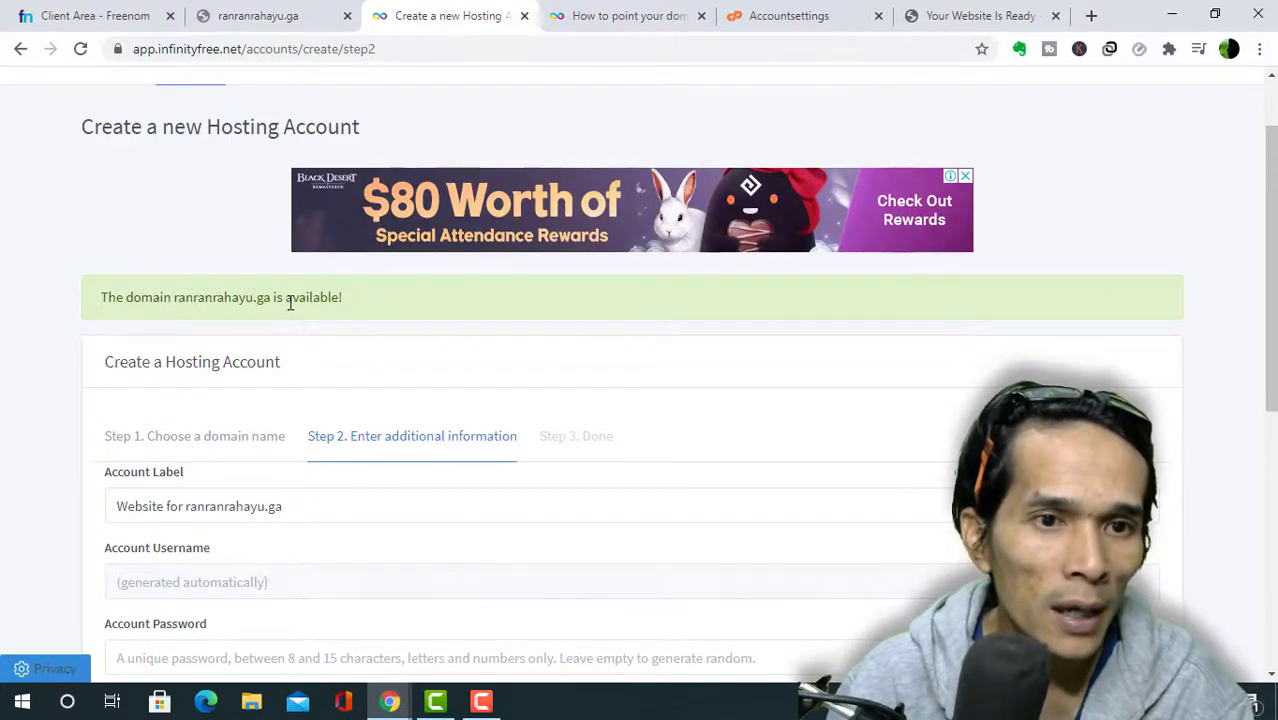
scroll(425, 320, "down", 3)
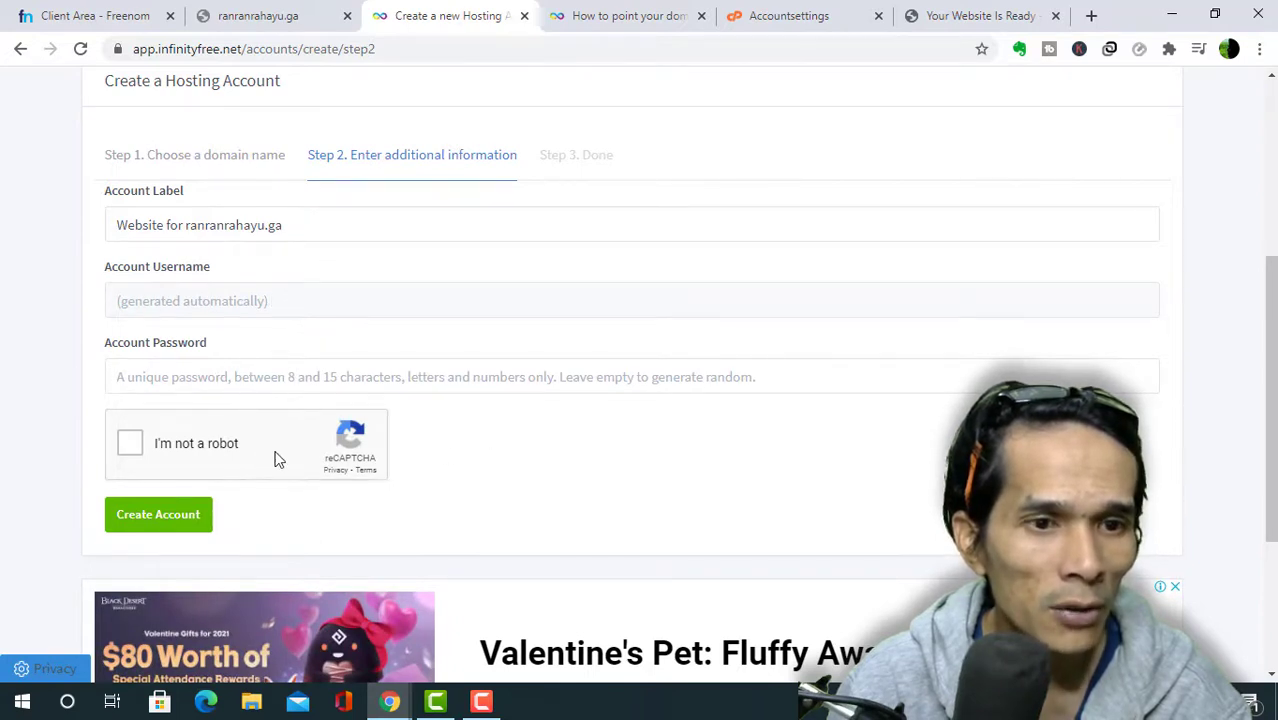
left_click(133, 444)
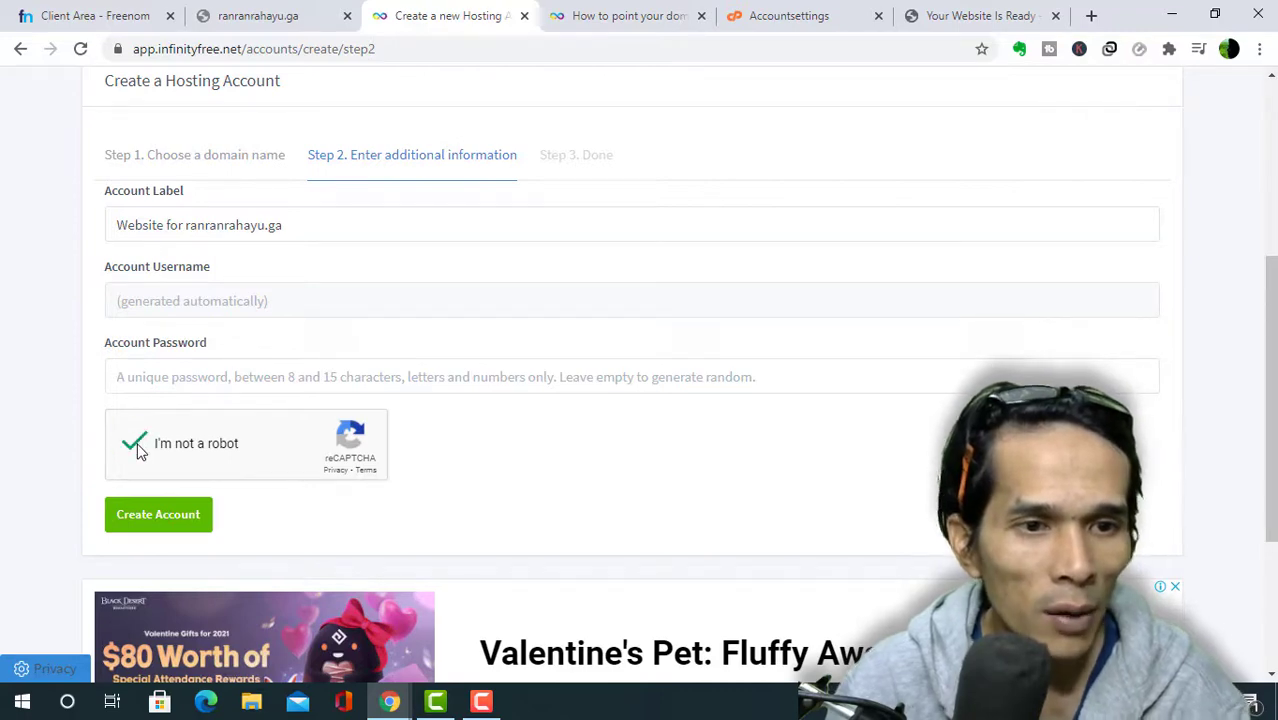
left_click(158, 517)
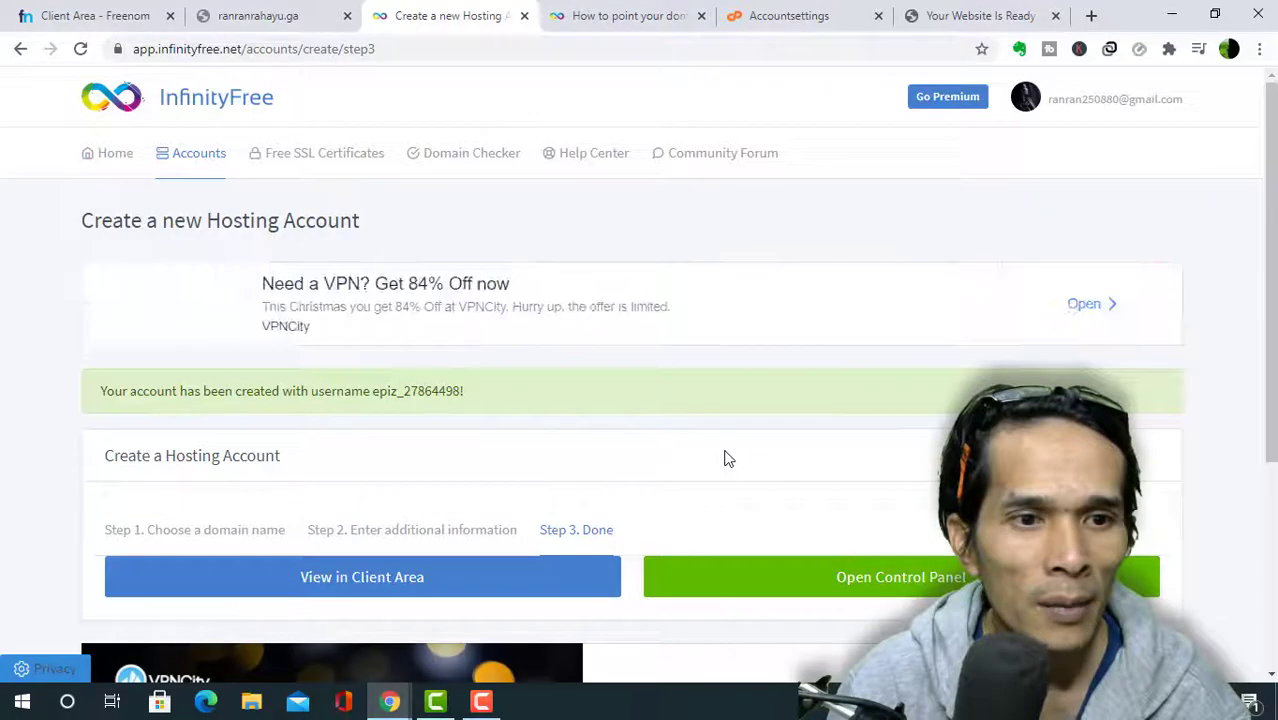
Open the new hosting account's client area page in a separate browser tab and switch to it.
scroll(640, 420, "down", 2)
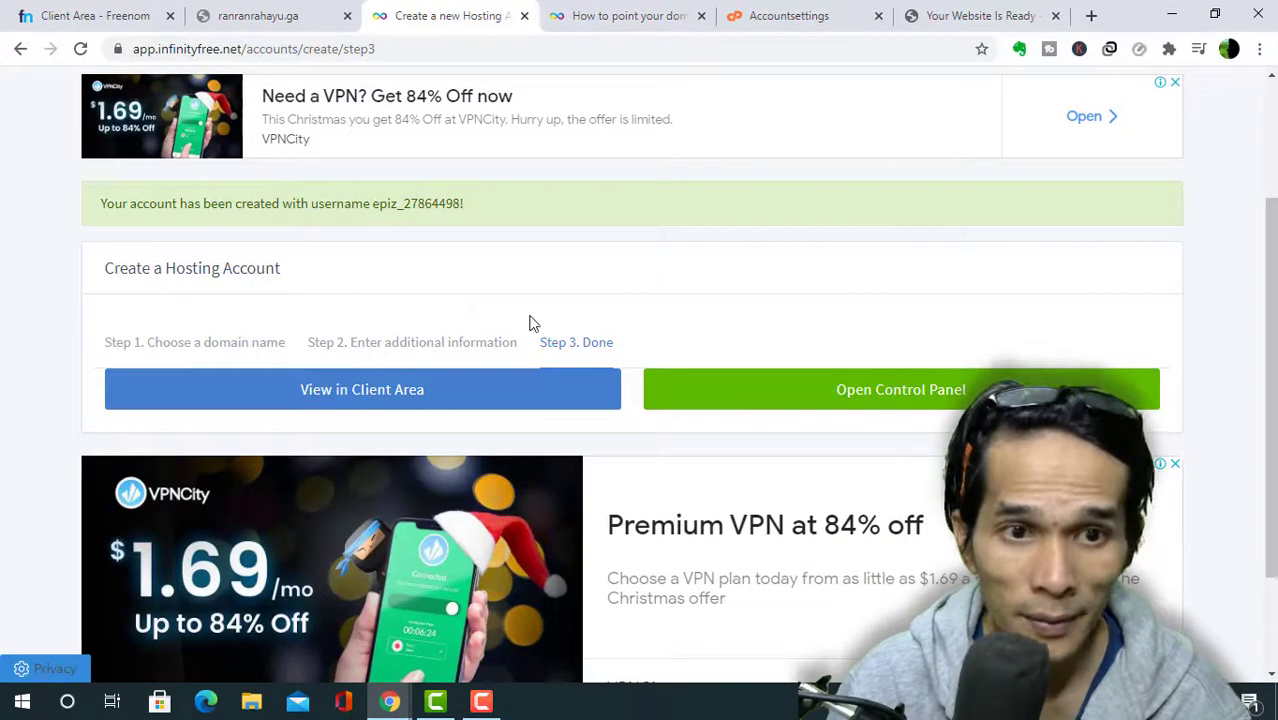
scroll(531, 323, "up", 2)
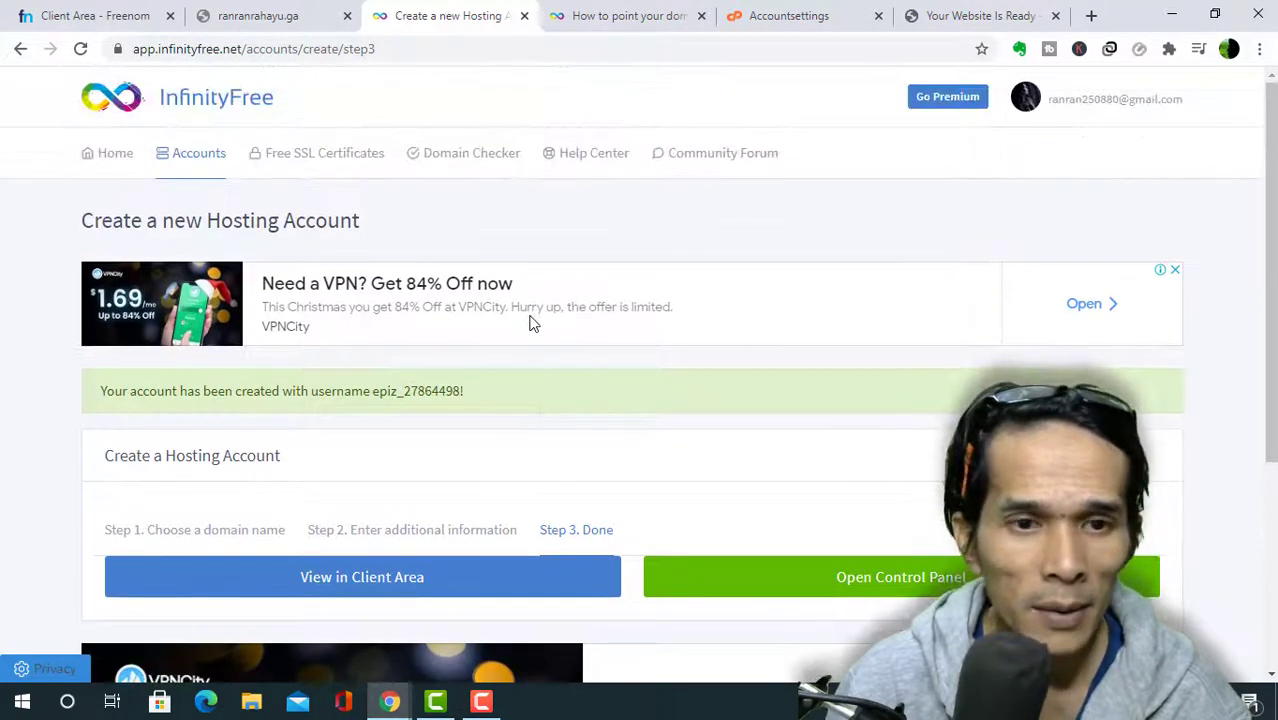
scroll(531, 323, "down", 2)
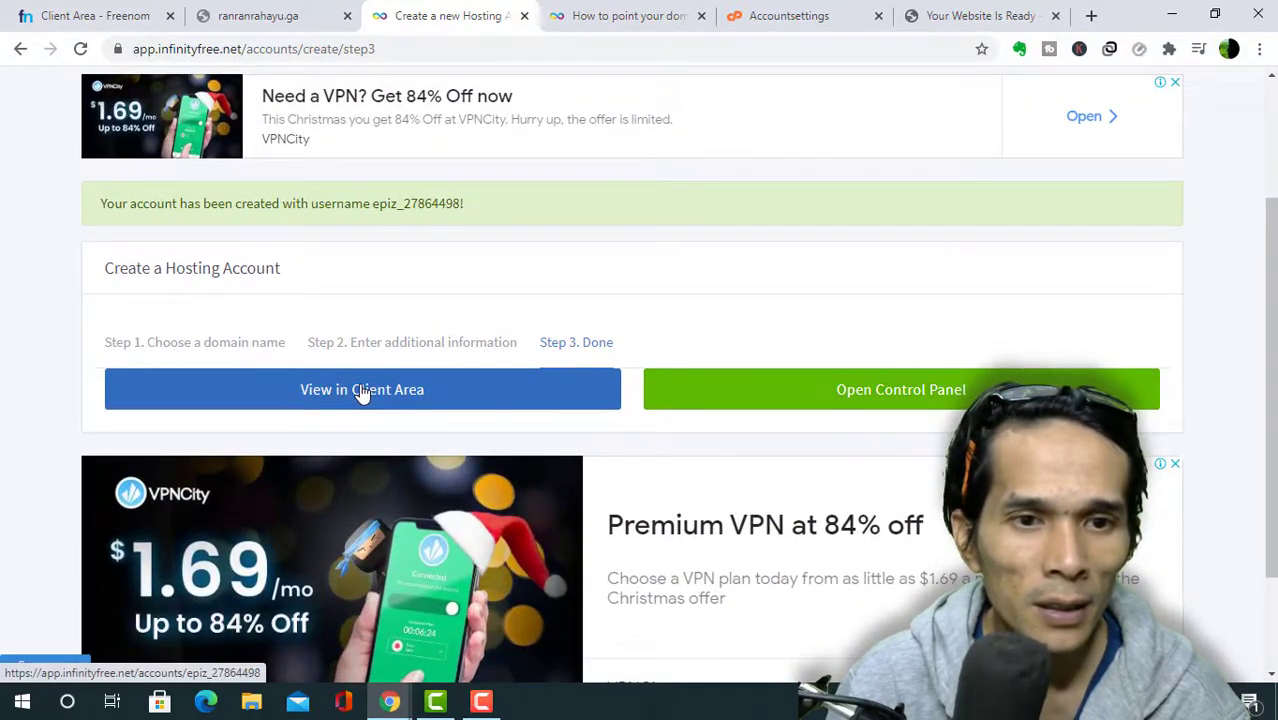
right_click(362, 392)
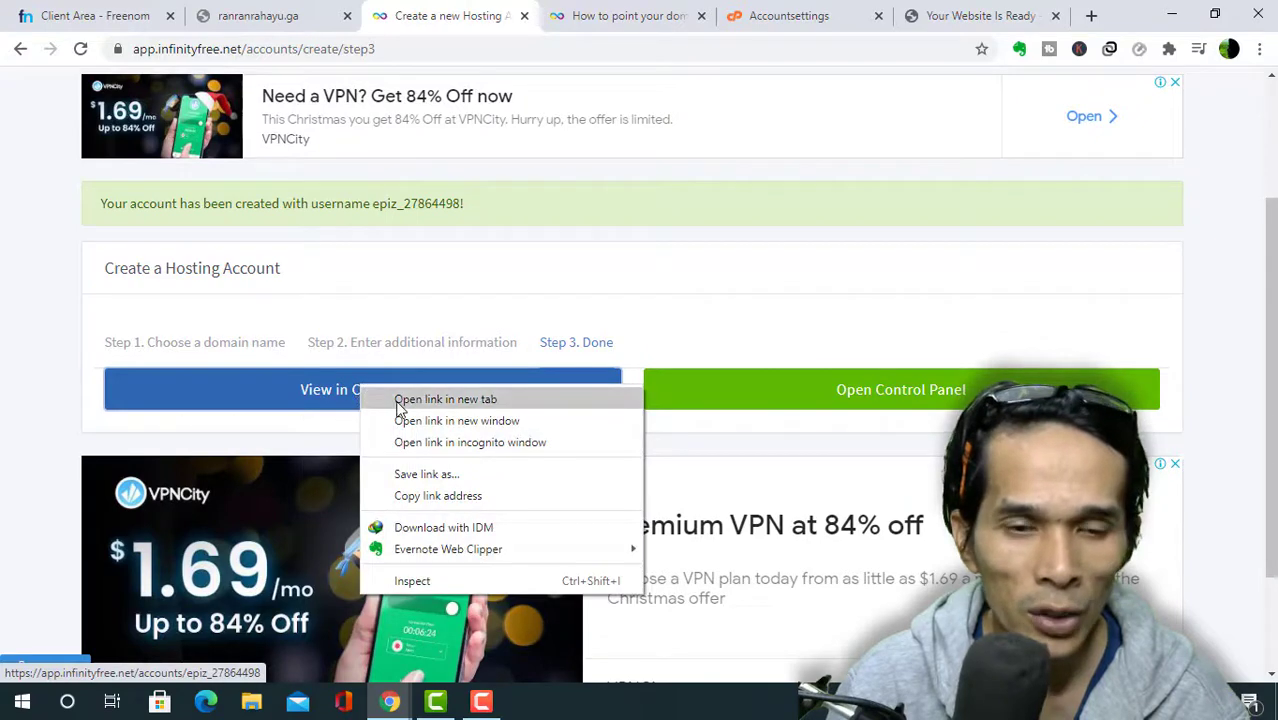
left_click(399, 401)
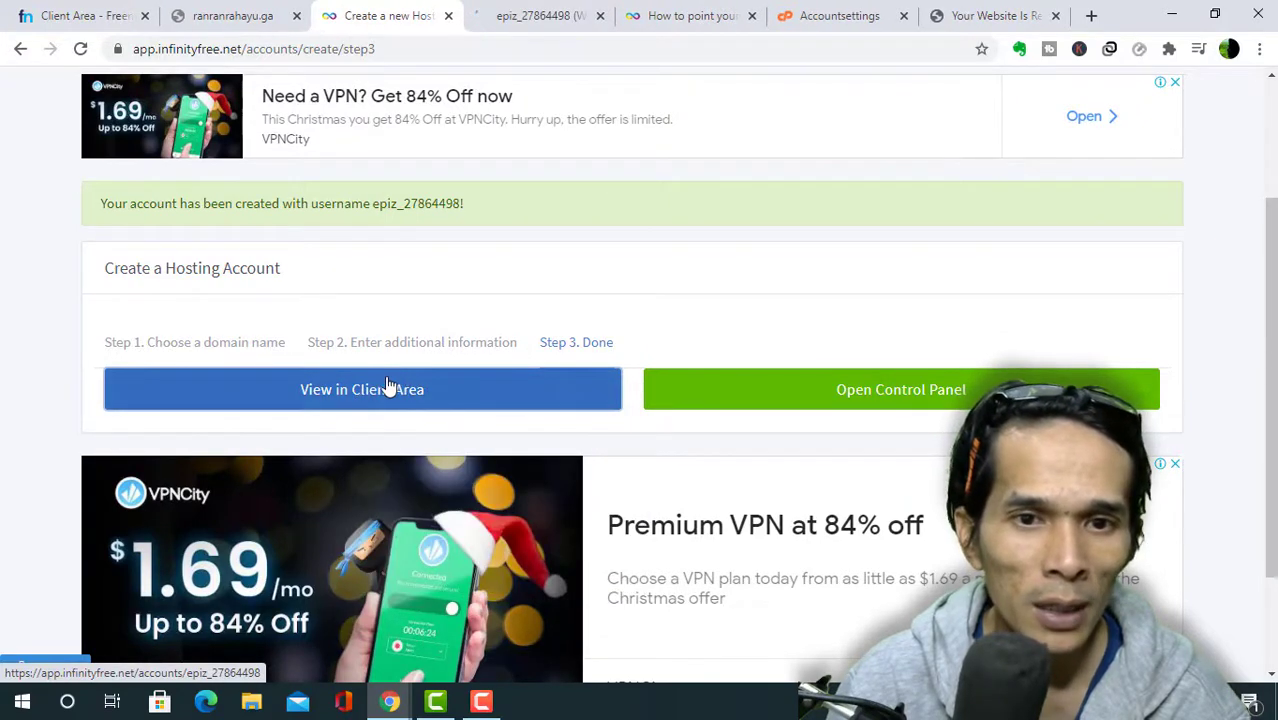
key("ctrl+Tab")
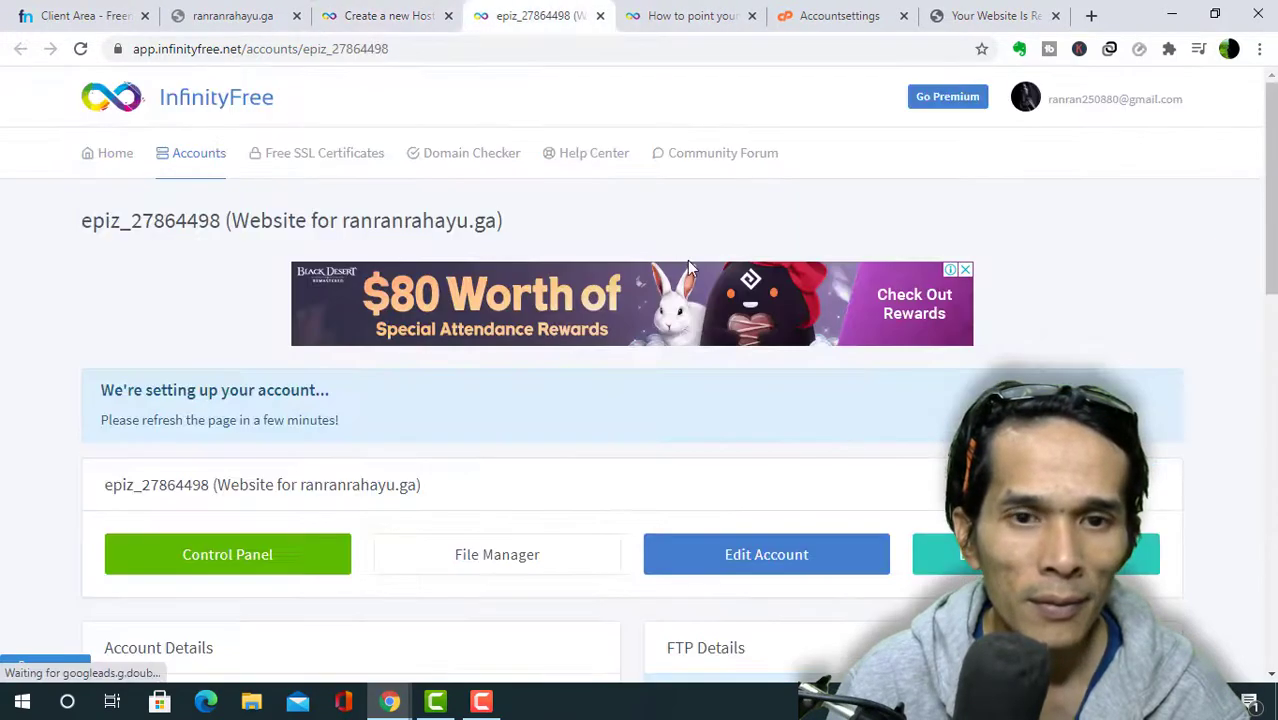
Examine the new account's details, FTP details, domain names and MySQL details.
scroll(687, 262, "down", 3)
scroll(685, 278, "down", 7)
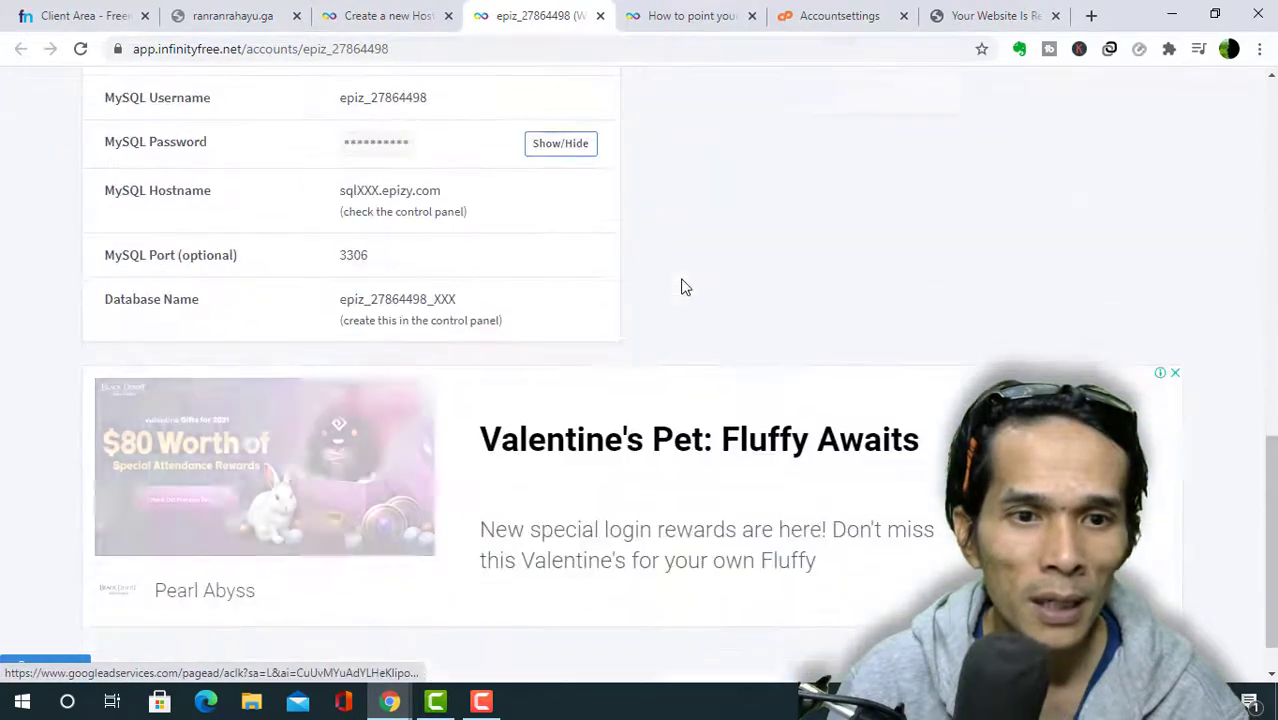
scroll(683, 285, "up", 3)
scroll(683, 286, "up", 5)
scroll(667, 295, "down", 3)
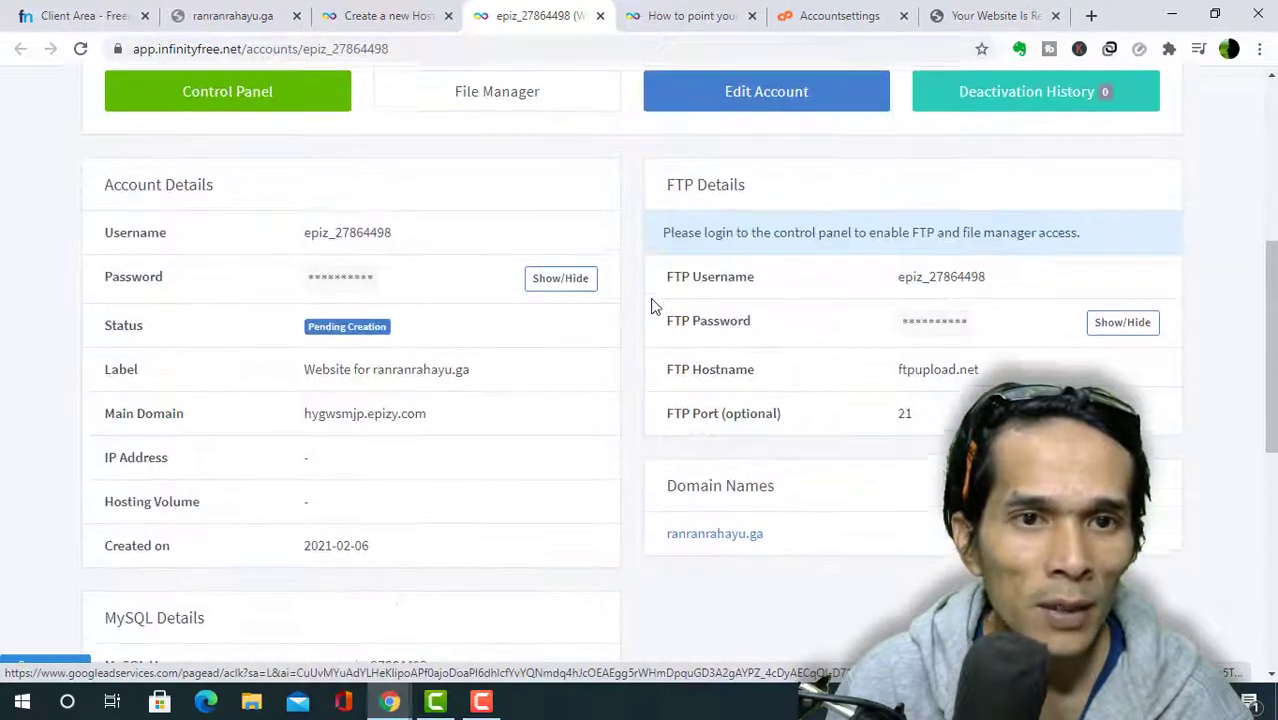
scroll(654, 306, "up", 2)
scroll(654, 306, "down", 2)
scroll(651, 305, "down", 5)
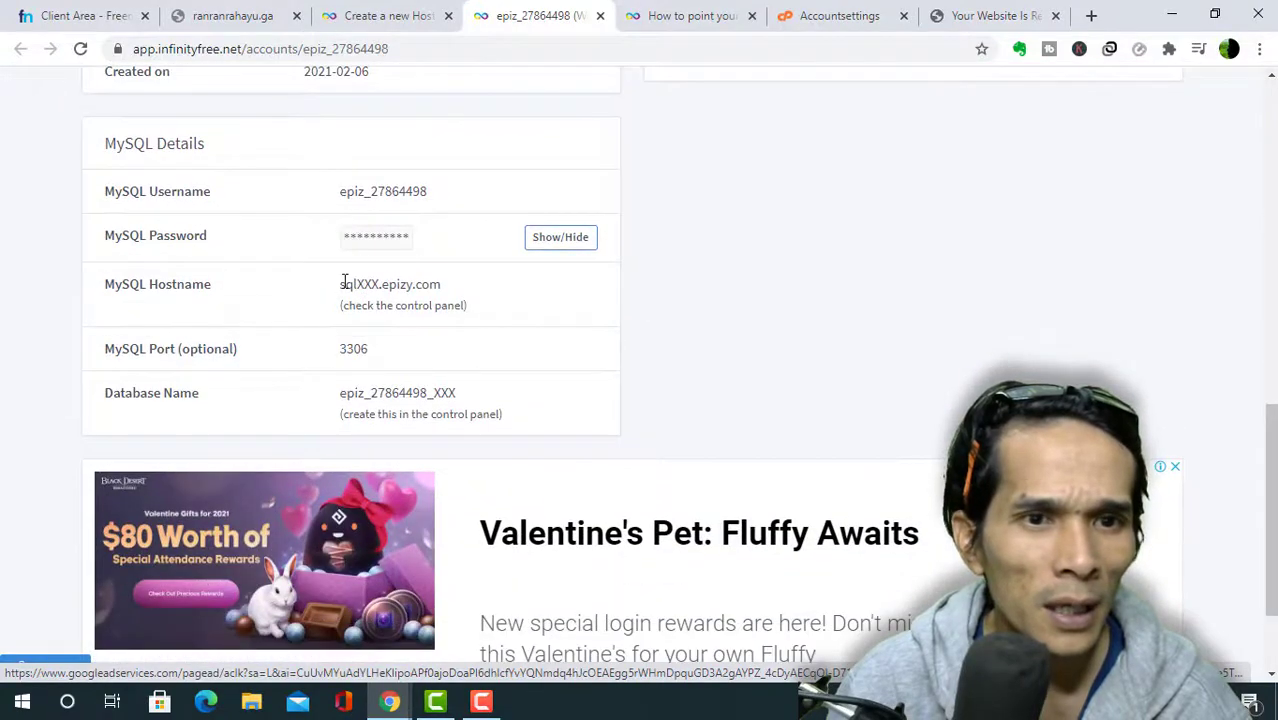
scroll(491, 396, "up", 7)
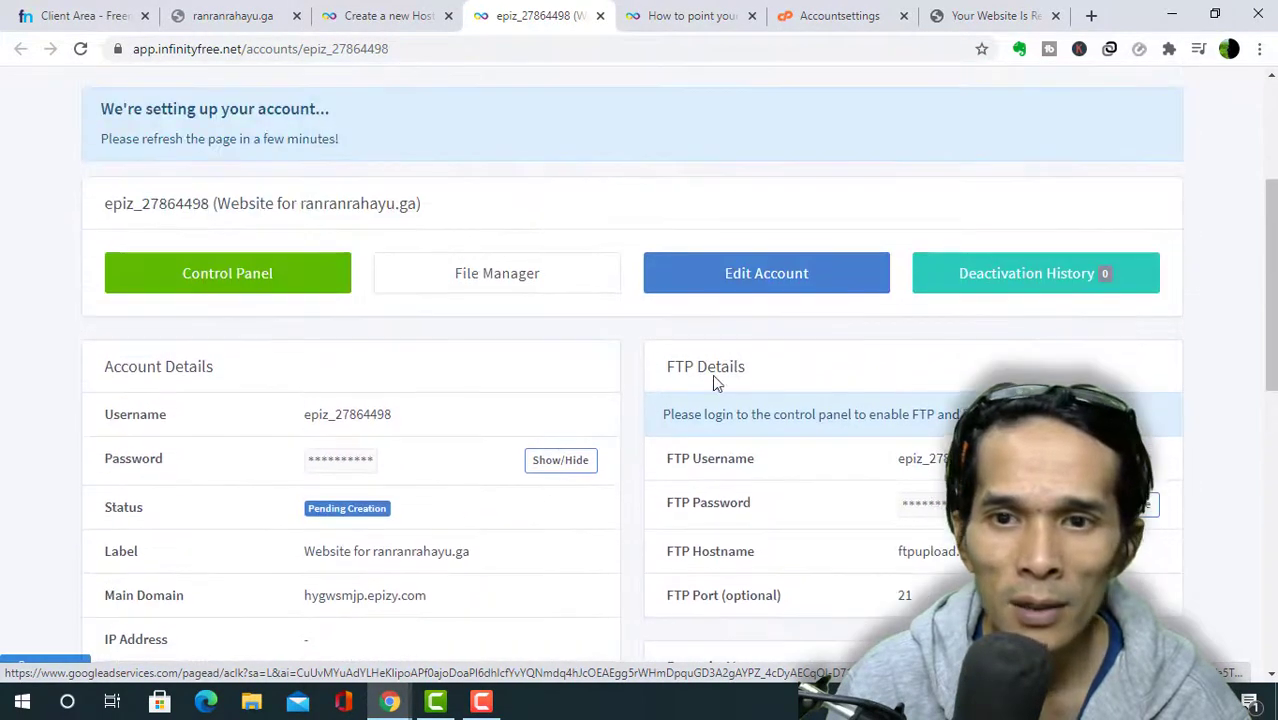
scroll(798, 414, "down", 1)
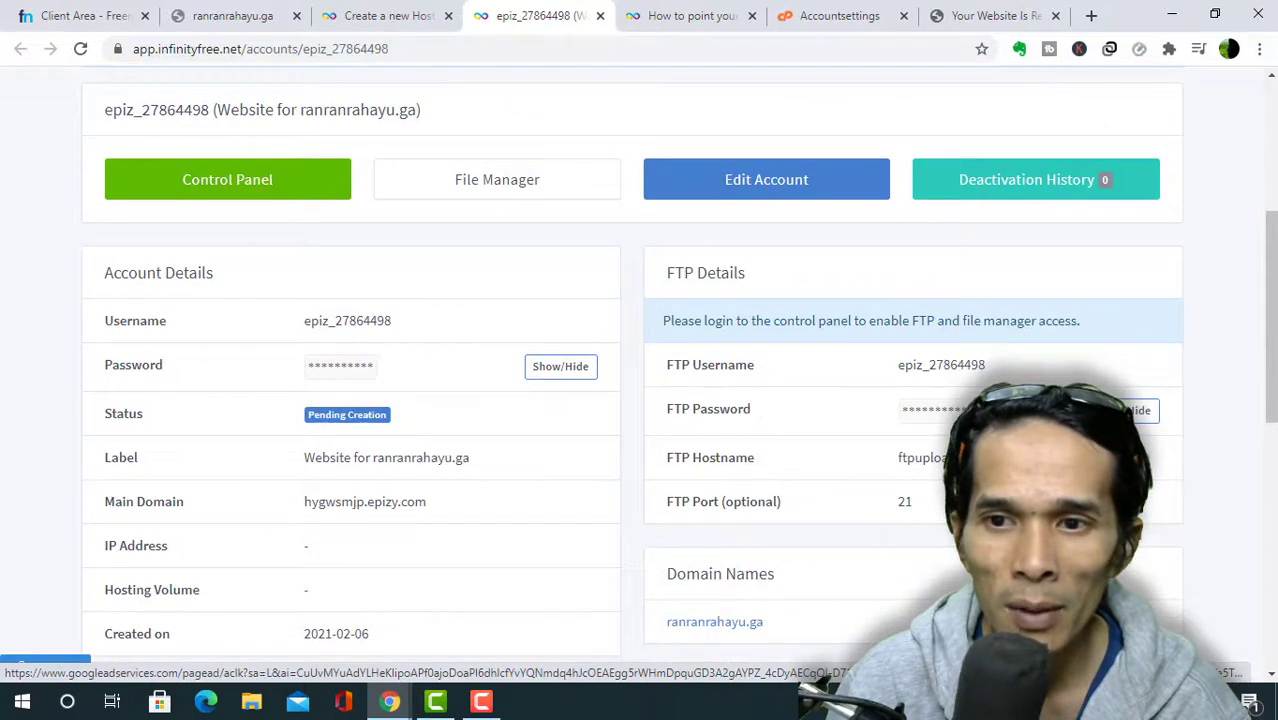
scroll(495, 432, "down", 3)
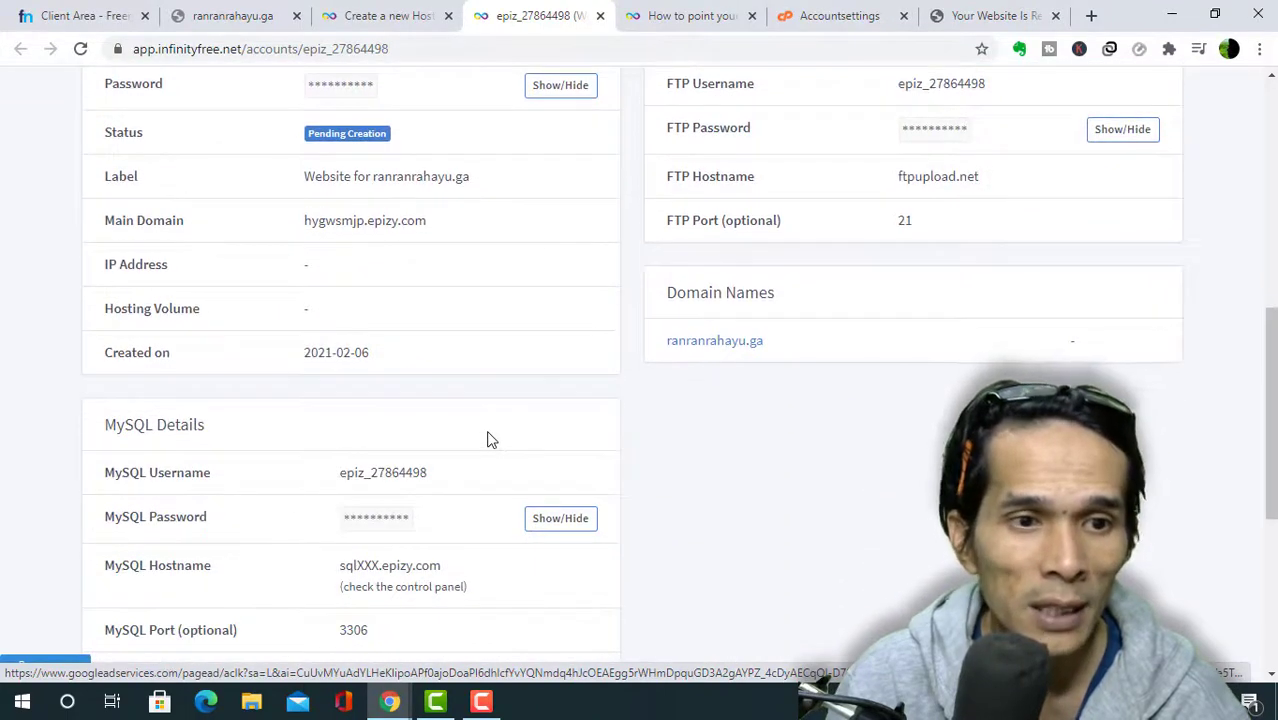
Open the new account's control panel, approving the service email notifications, and look through its sections.
key("ctrl+shift+Tab")
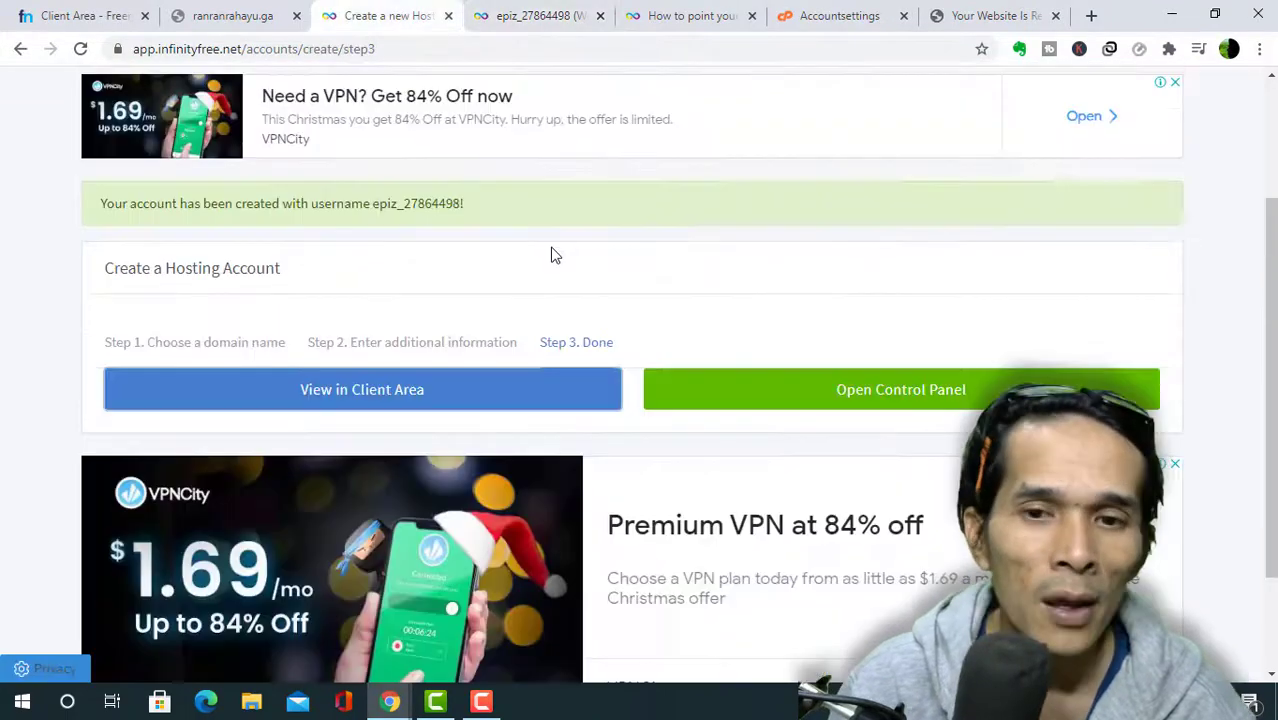
left_click(958, 398)
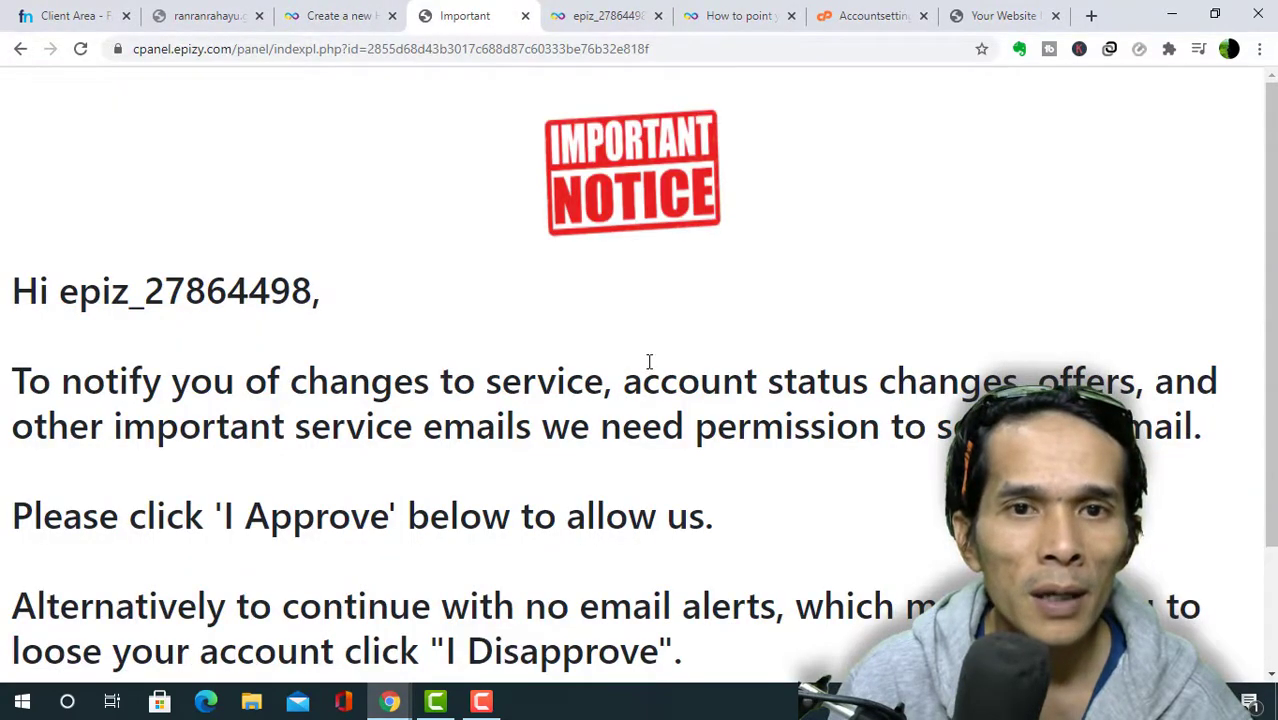
scroll(649, 361, "down", 3)
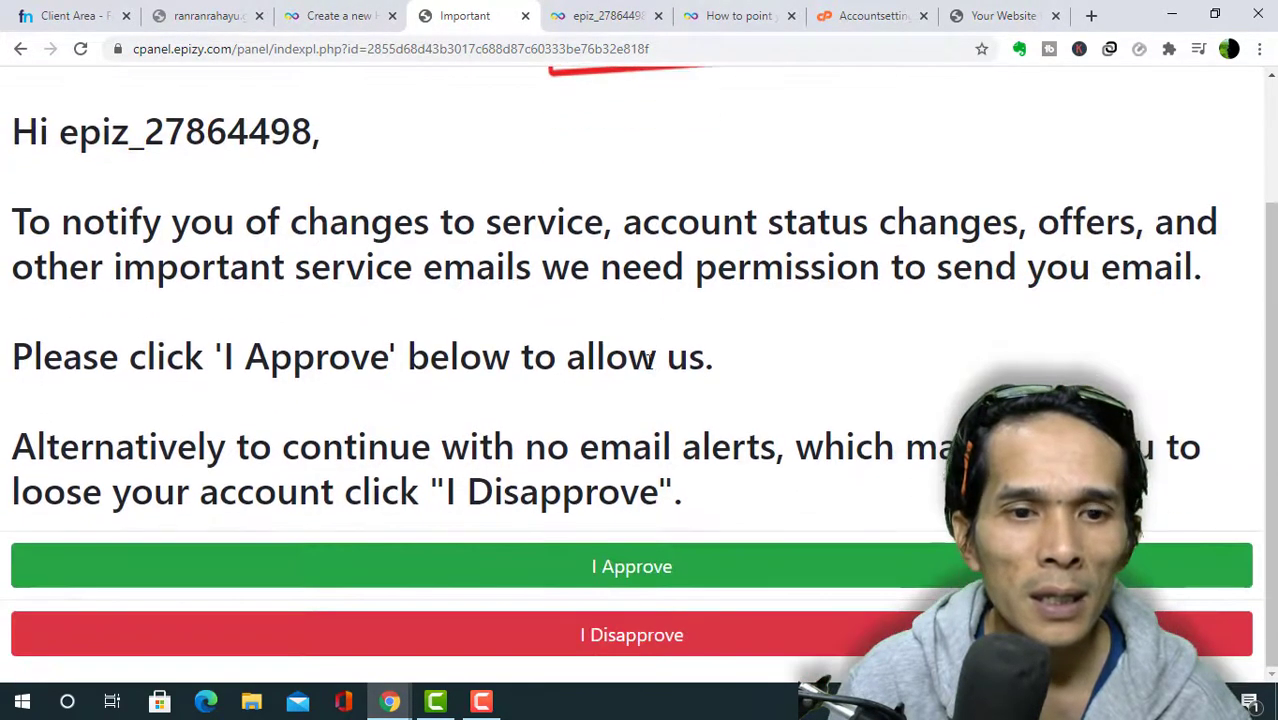
left_click(617, 572)
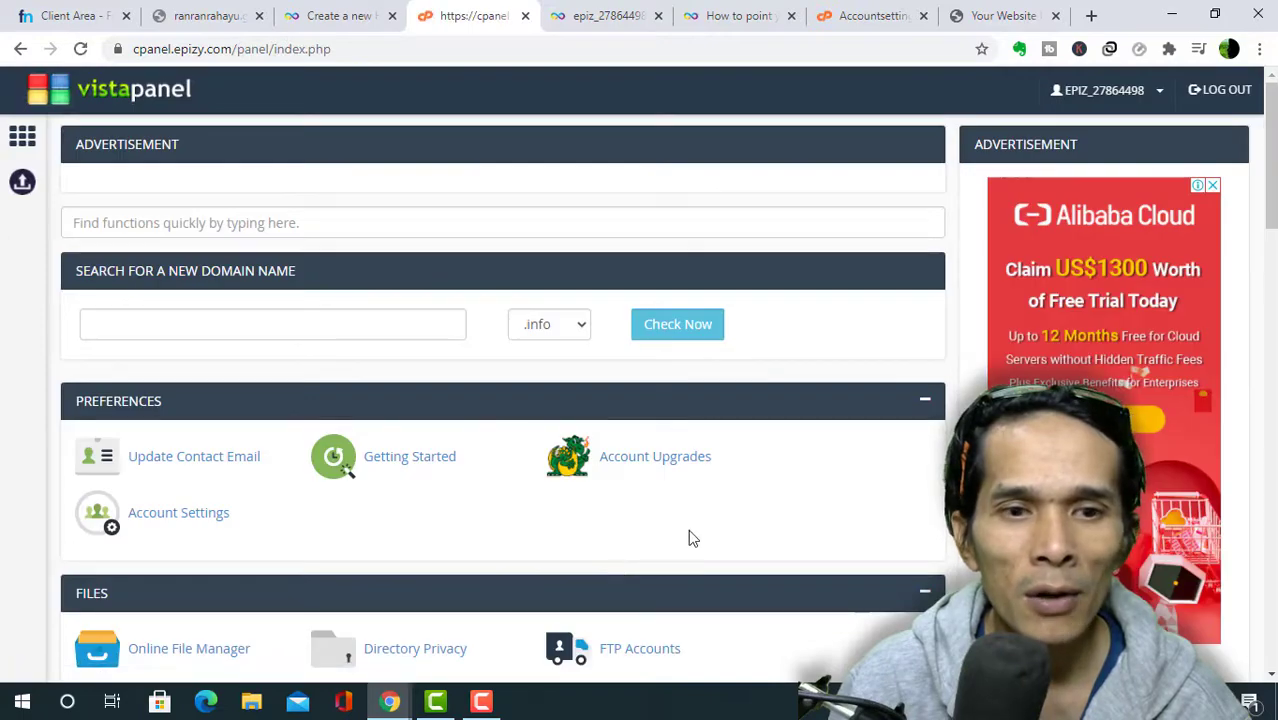
scroll(707, 540, "down", 7)
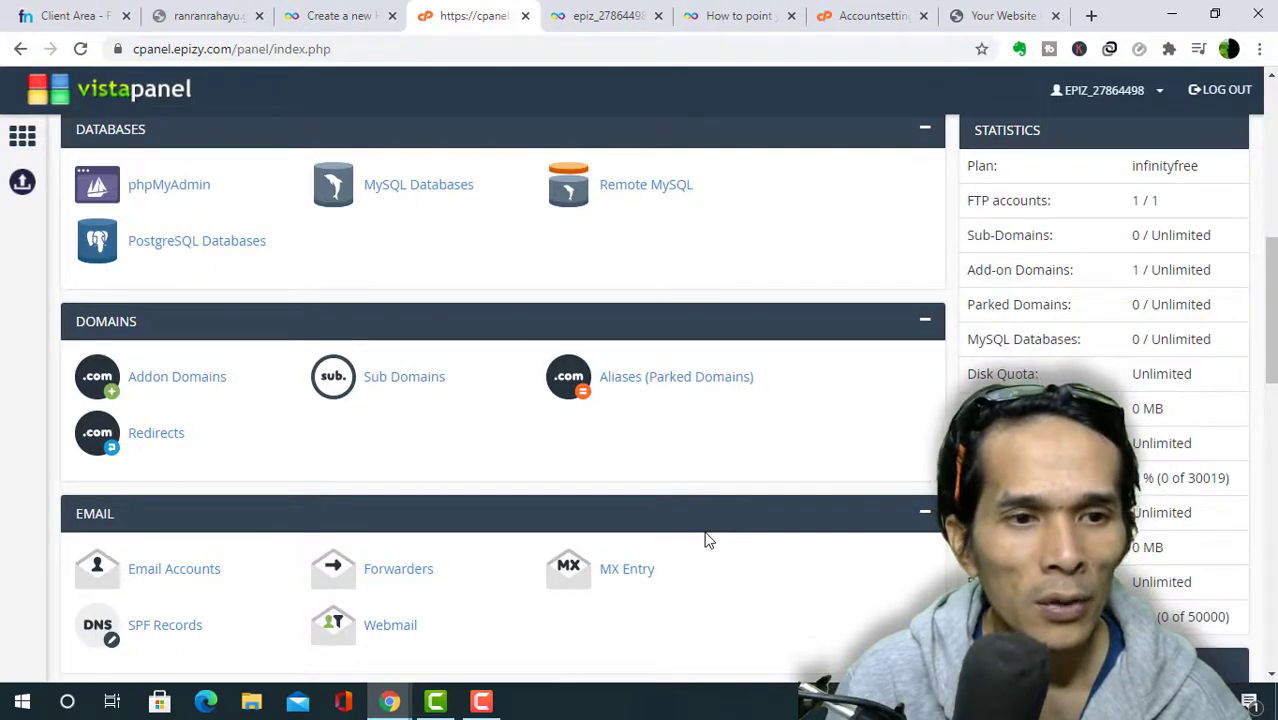
scroll(707, 540, "down", 5)
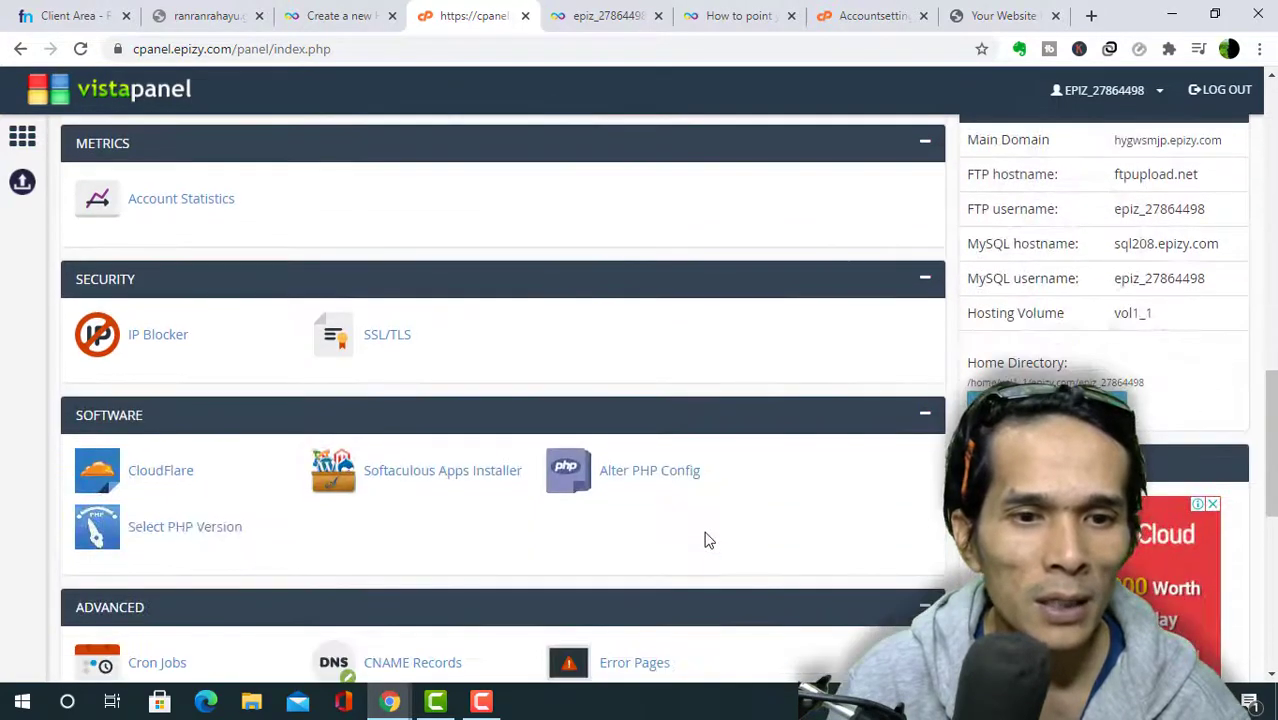
Look through the control panel's sections, from Preferences and Files down to Advanced.
scroll(707, 540, "down", 1)
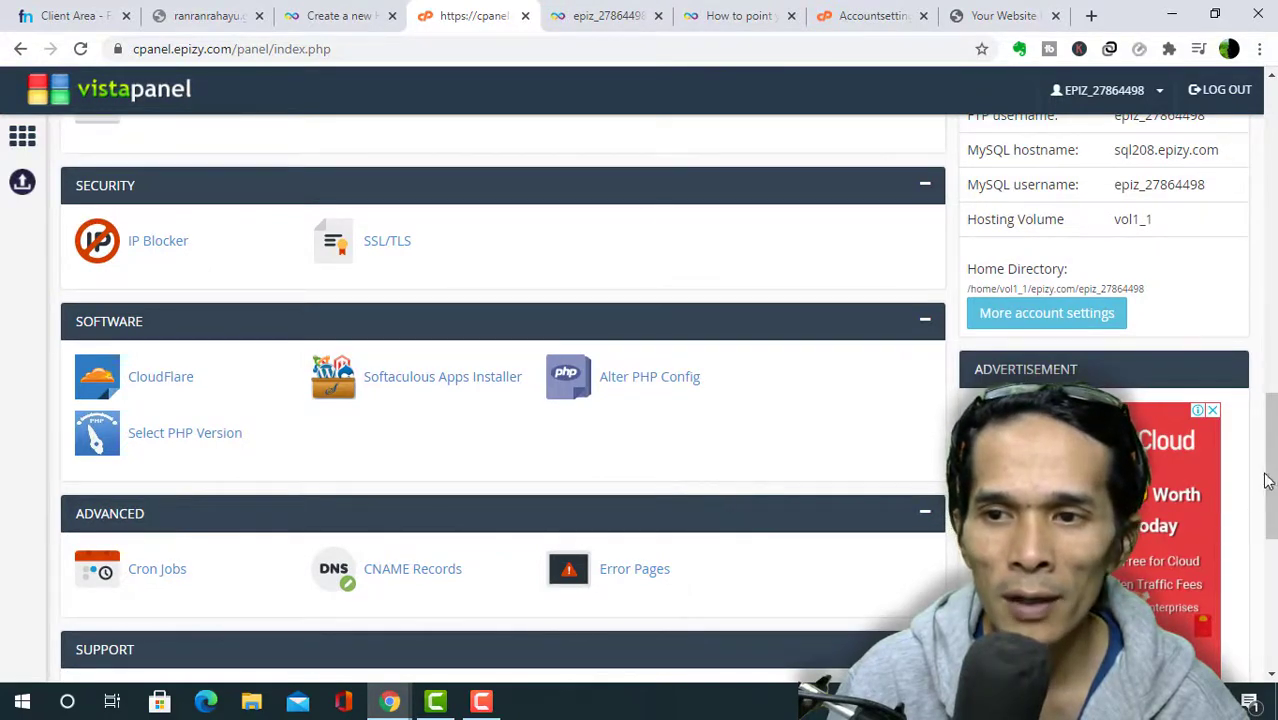
left_click_drag(1270, 470, 1262, 127)
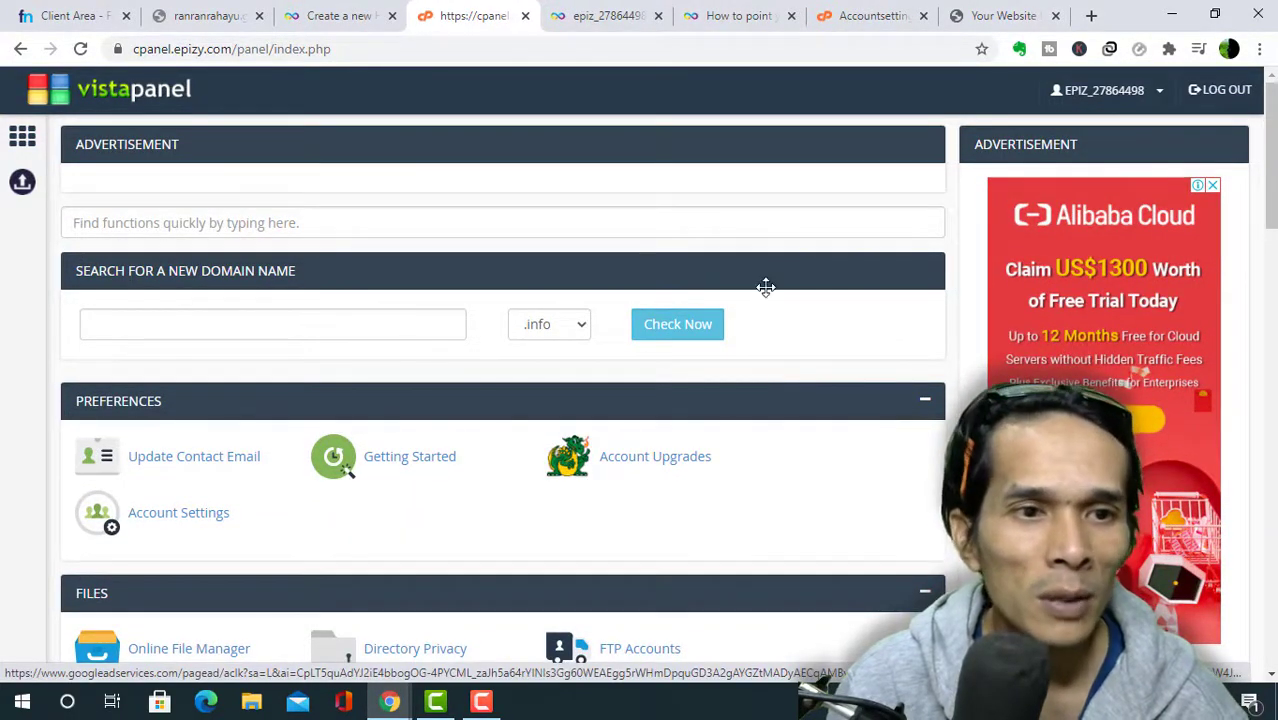
scroll(765, 287, "down", 3)
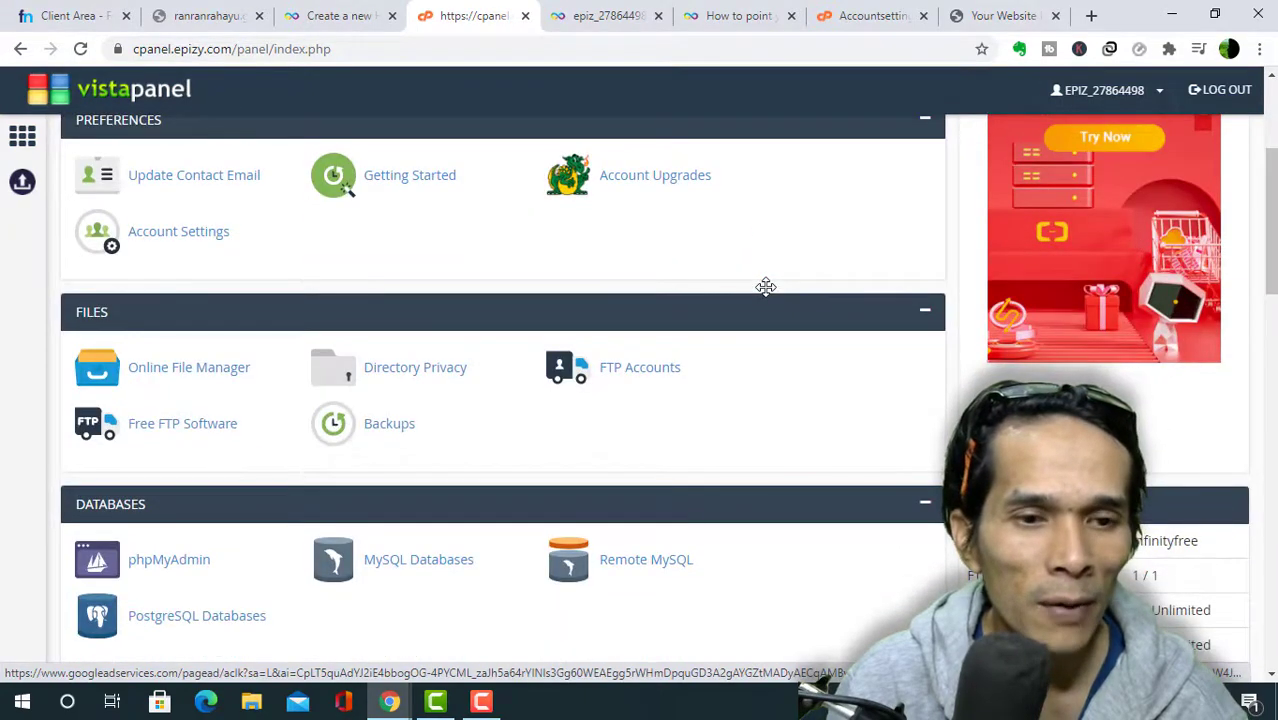
scroll(765, 287, "down", 4)
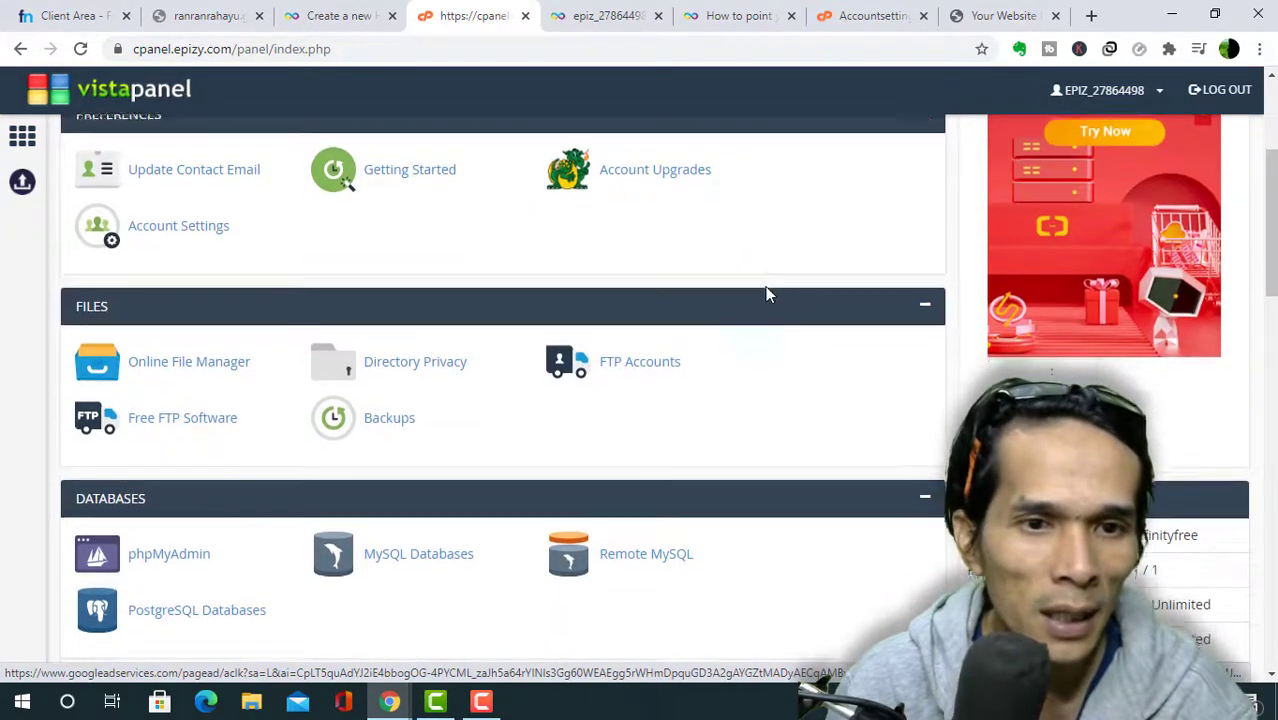
scroll(767, 293, "down", 3)
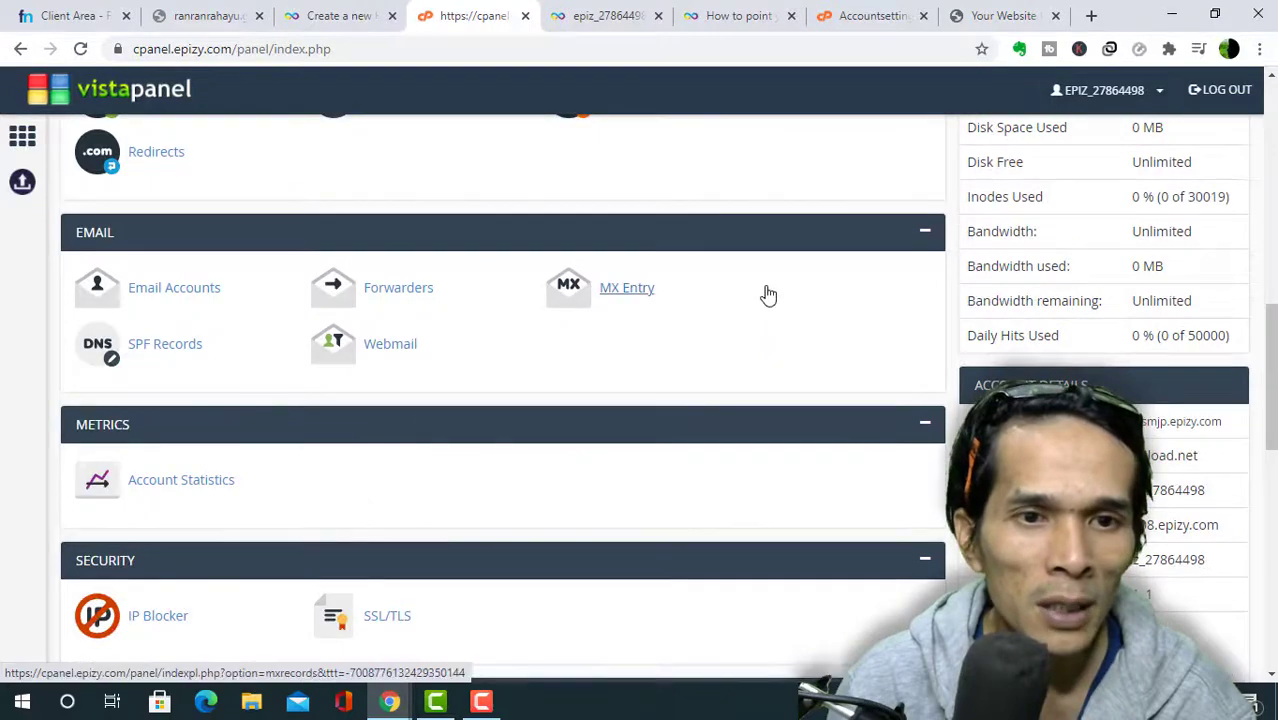
scroll(768, 294, "up", 9)
scroll(768, 294, "up", 1)
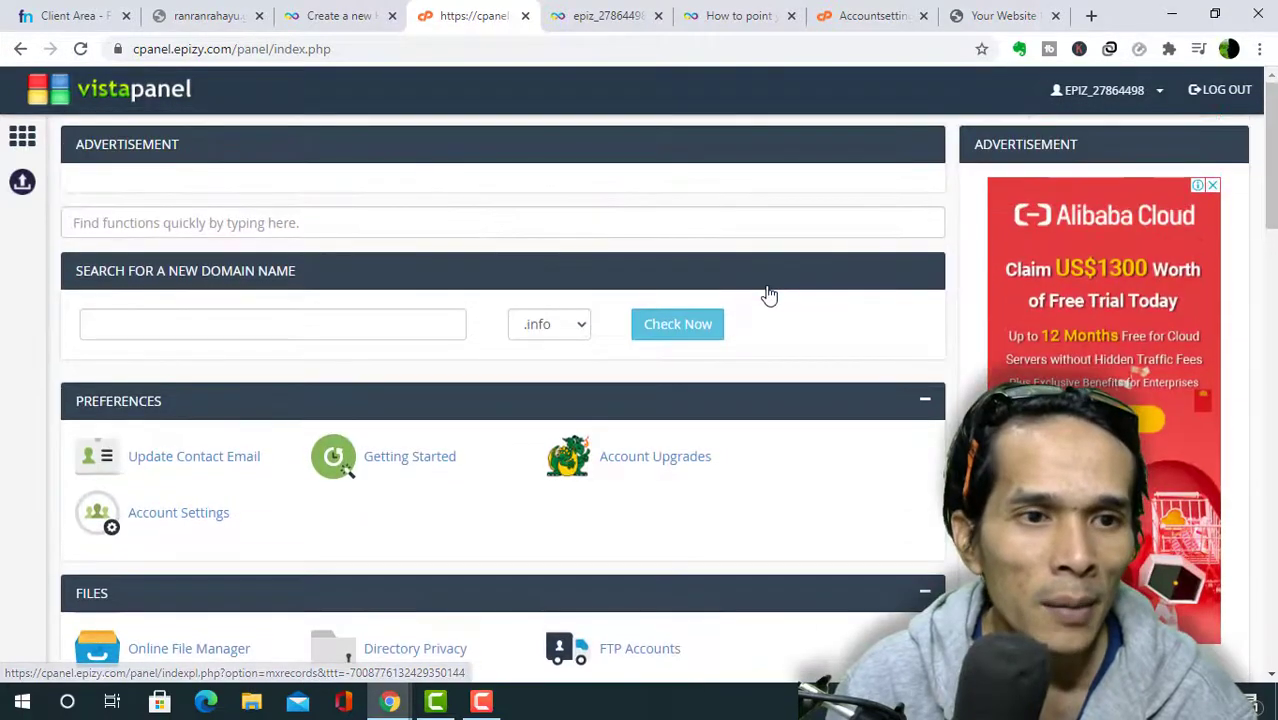
Examine the control panel's Files, Databases, Domains, Email, Security, Software, Advanced and Support tools.
scroll(768, 294, "down", 4)
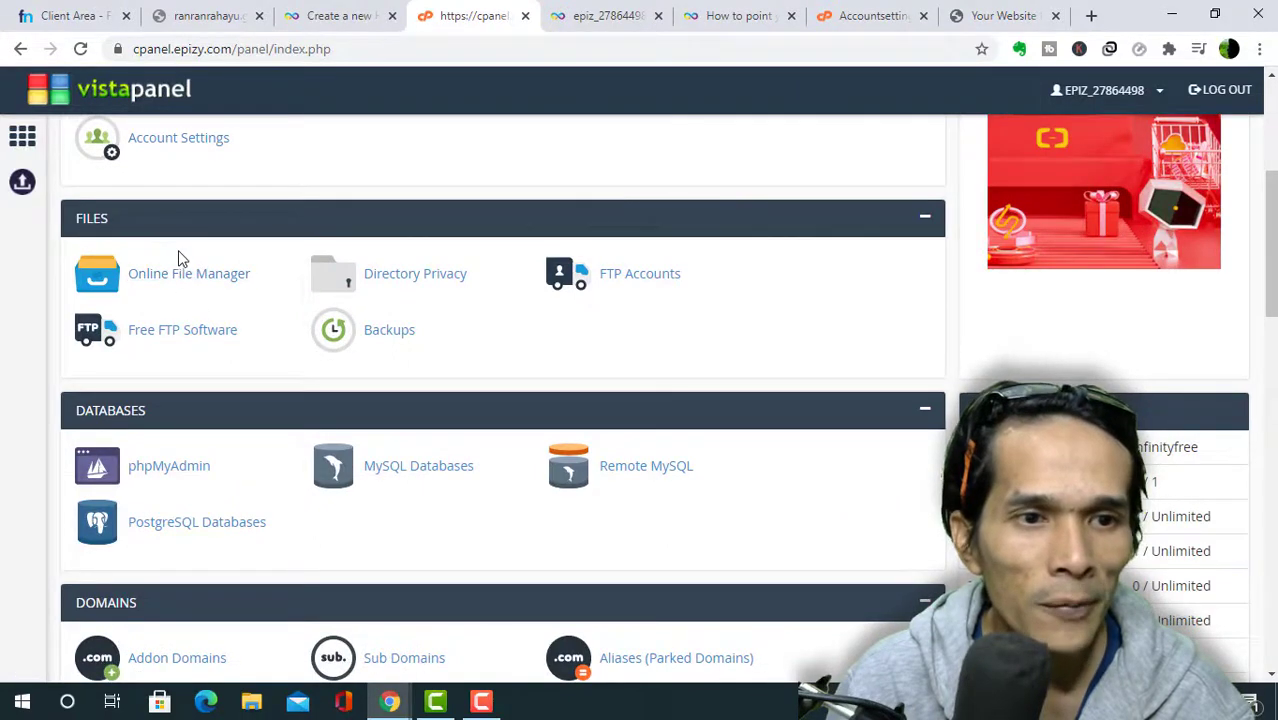
scroll(158, 340, "down", 1)
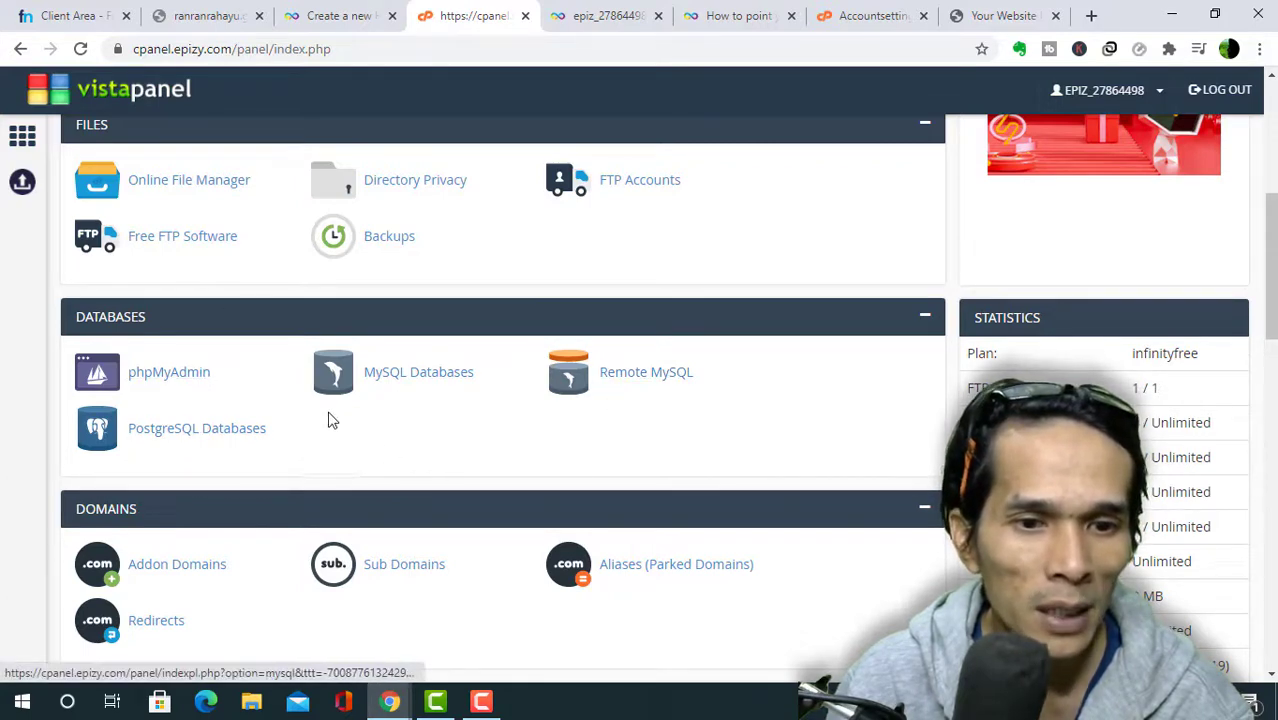
scroll(333, 423, "down", 2)
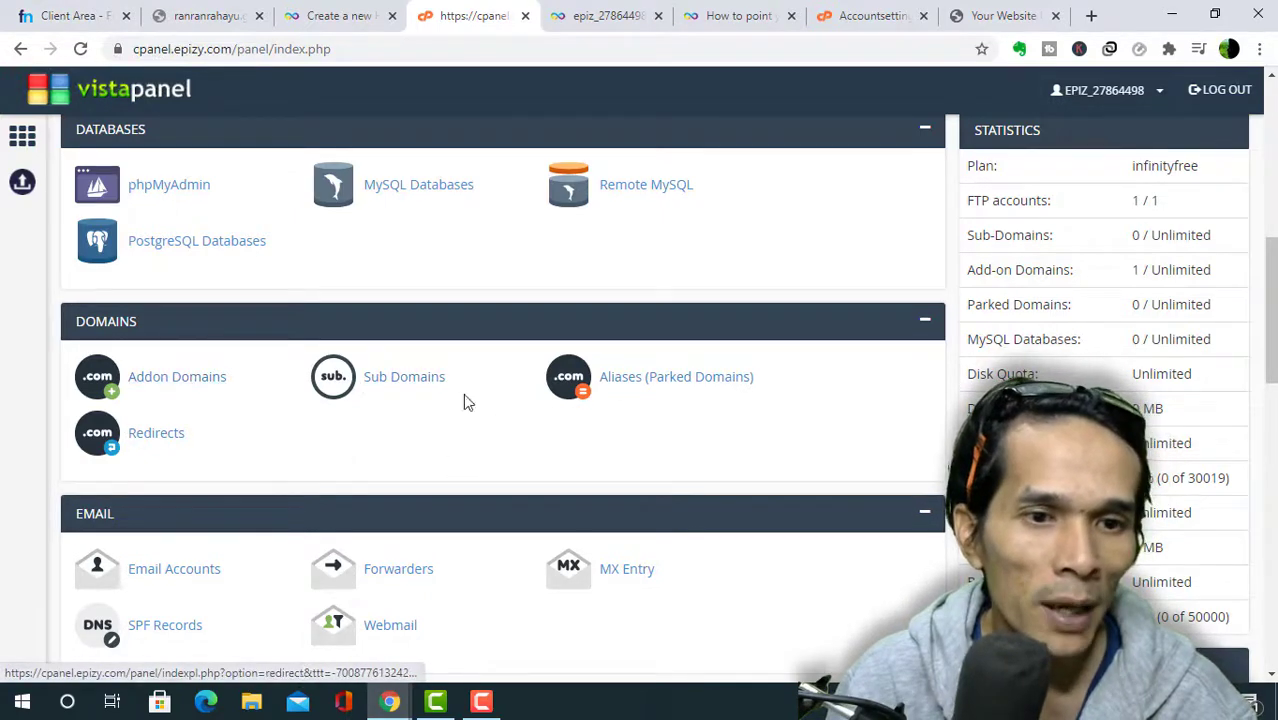
scroll(565, 486, "up", 3)
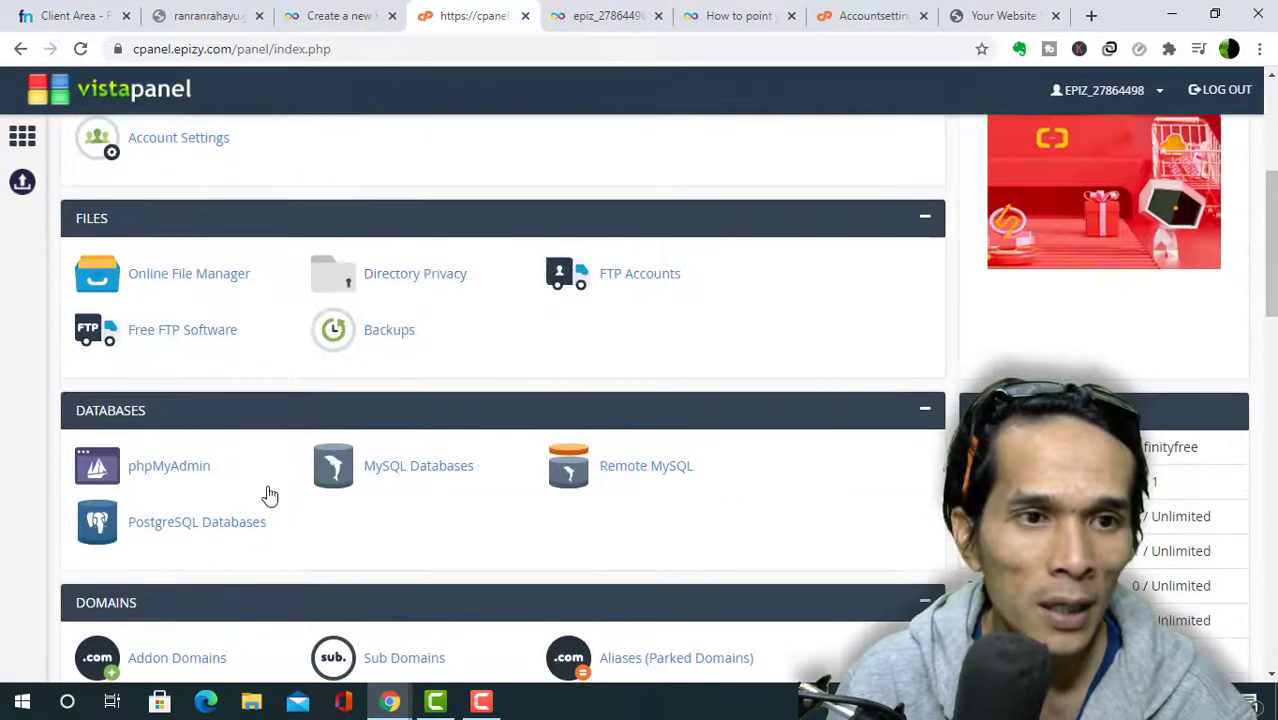
scroll(351, 519, "down", 2)
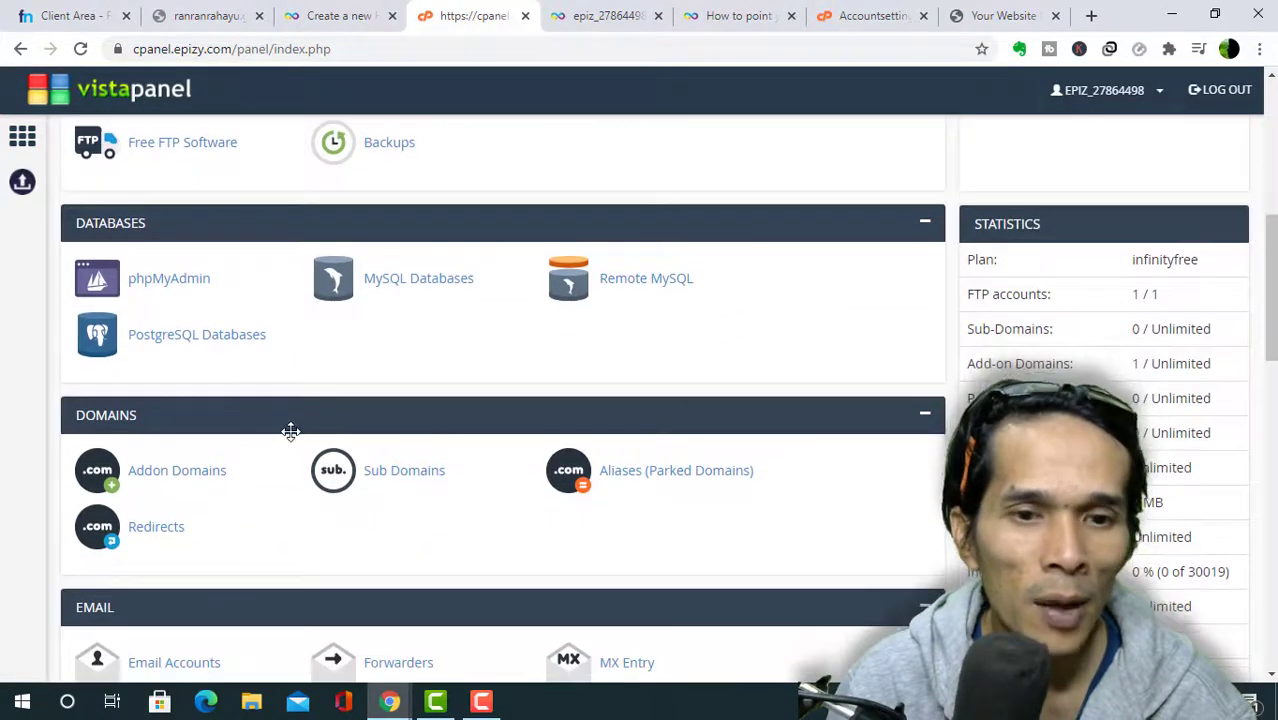
scroll(342, 524, "down", 3)
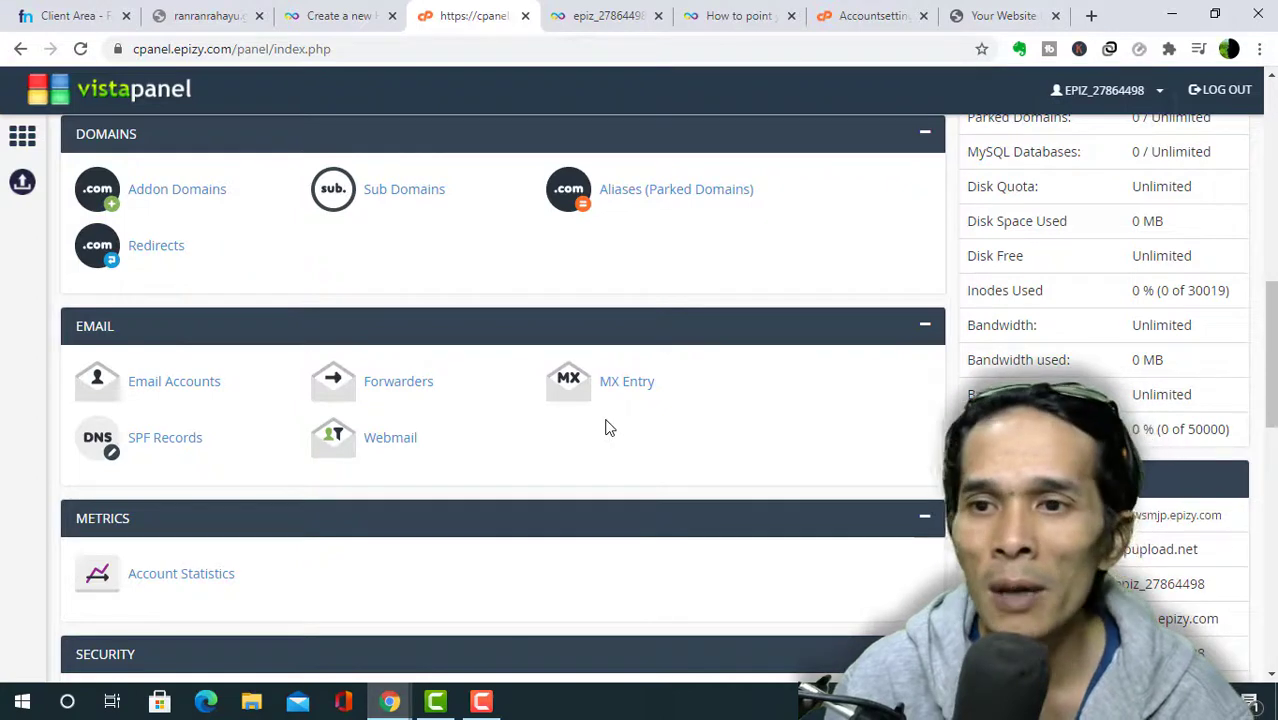
scroll(477, 490, "down", 2)
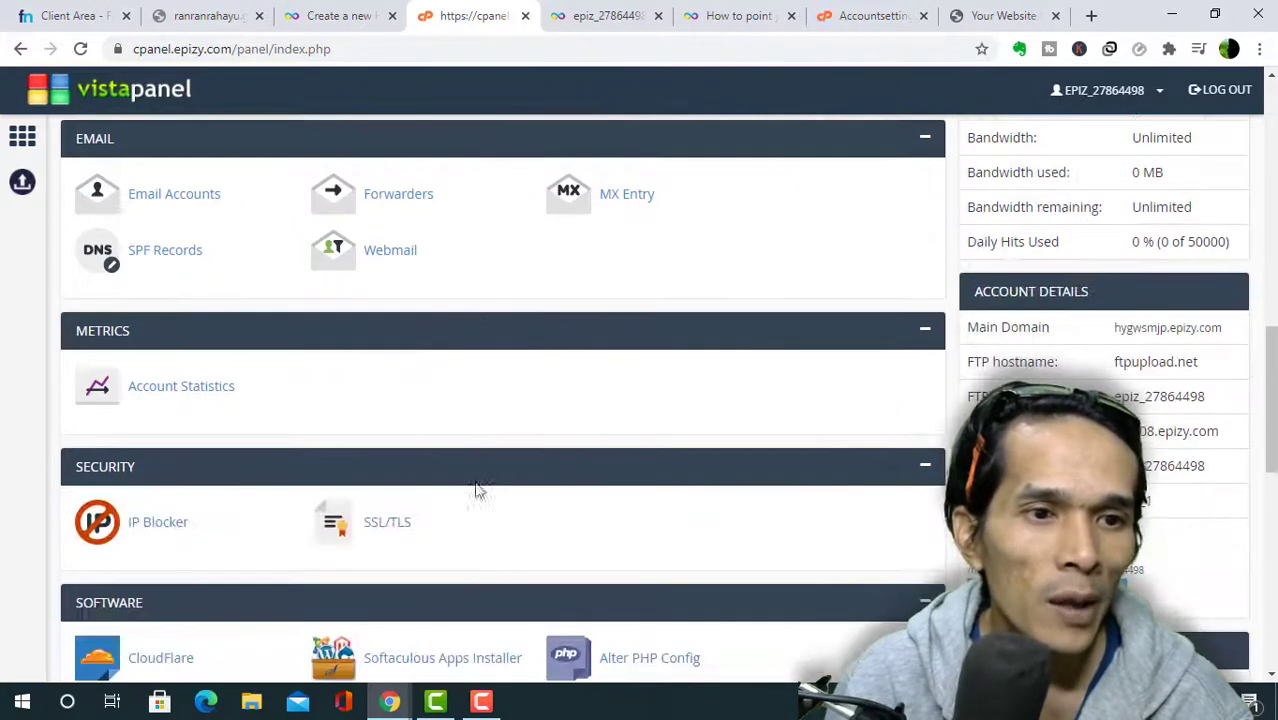
scroll(257, 422, "down", 1)
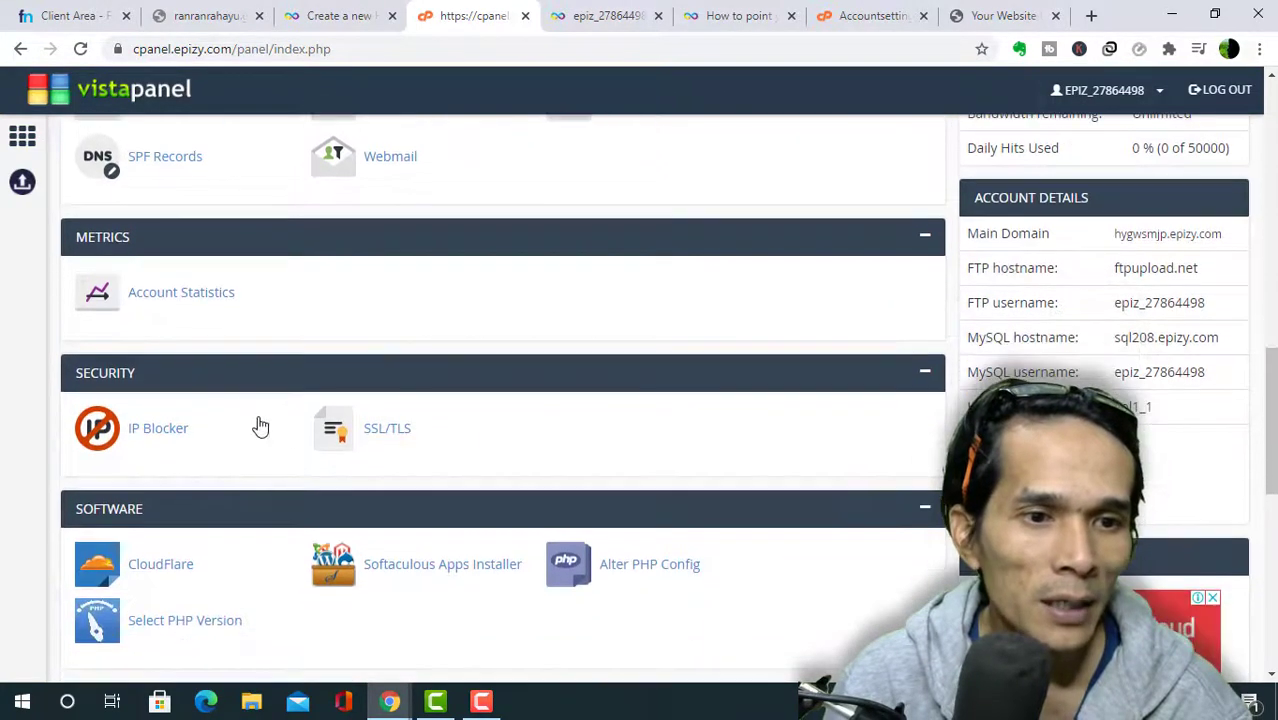
scroll(288, 494, "down", 2)
scroll(314, 497, "up", 1)
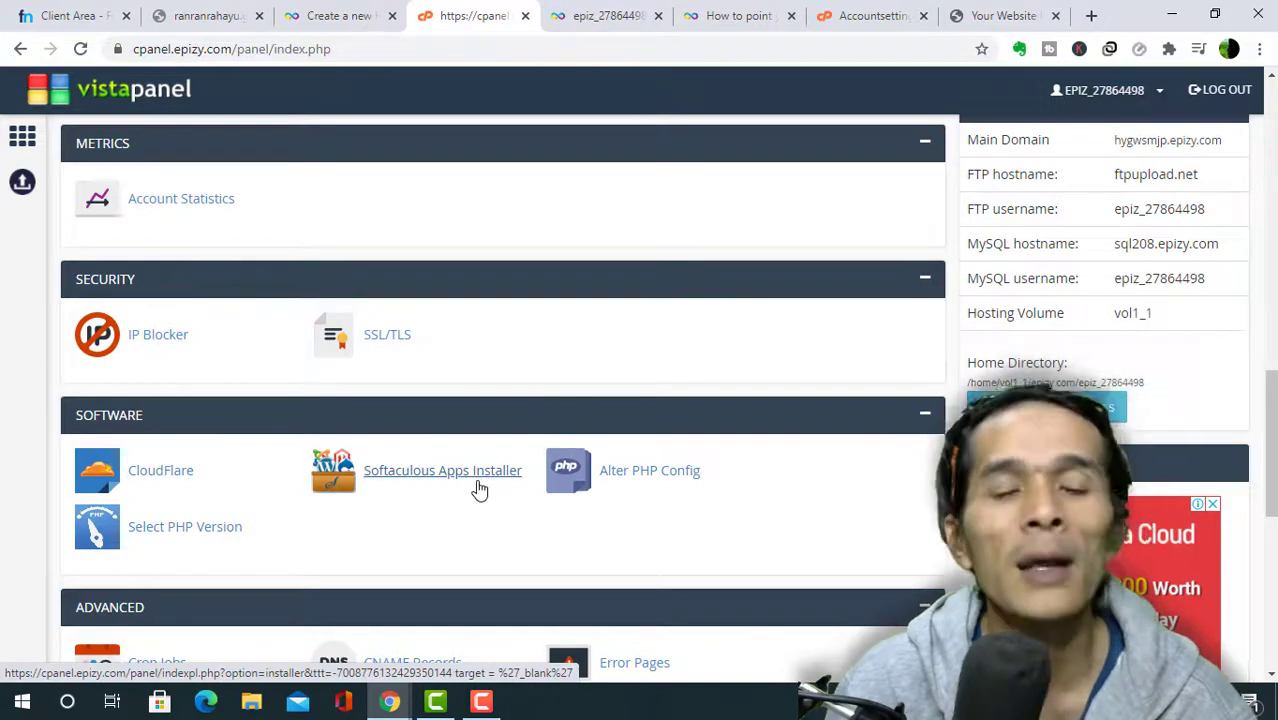
scroll(479, 489, "down", 4)
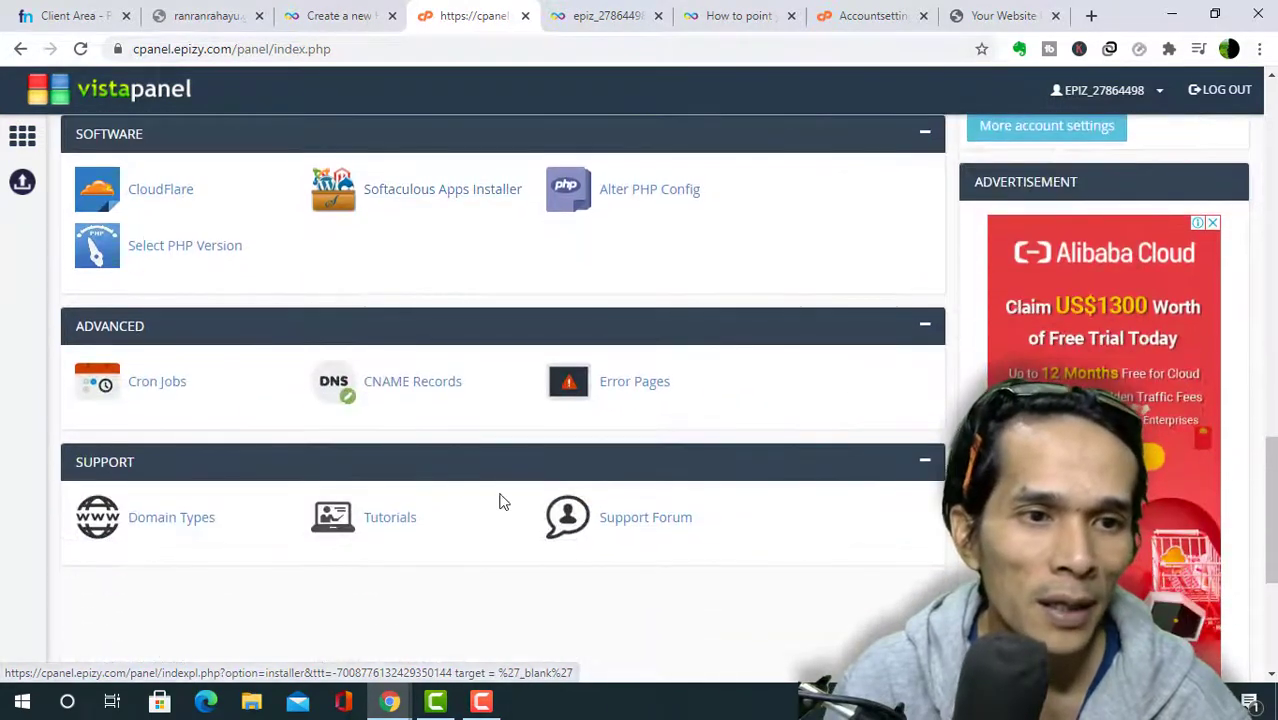
Return to the Freenom domain list and open the registered .ga domain's website in a separate browser tab.
left_click(83, 8)
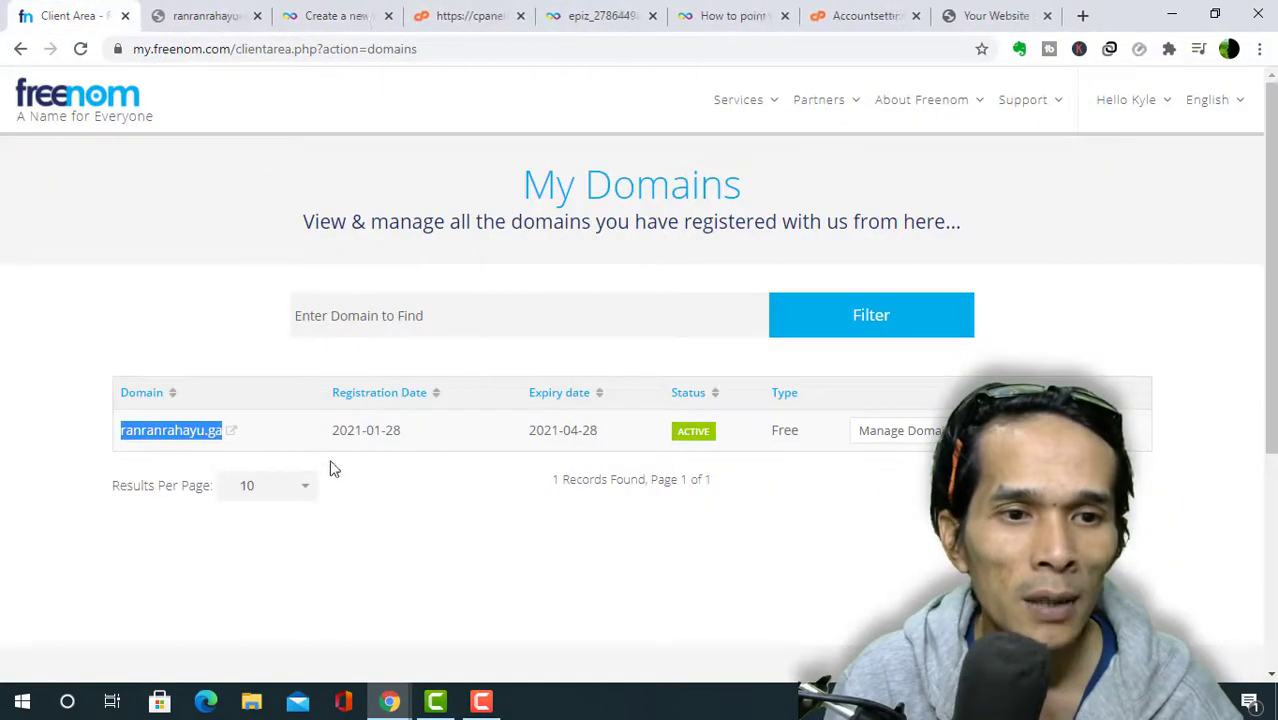
left_click(262, 484)
left_click(83, 397)
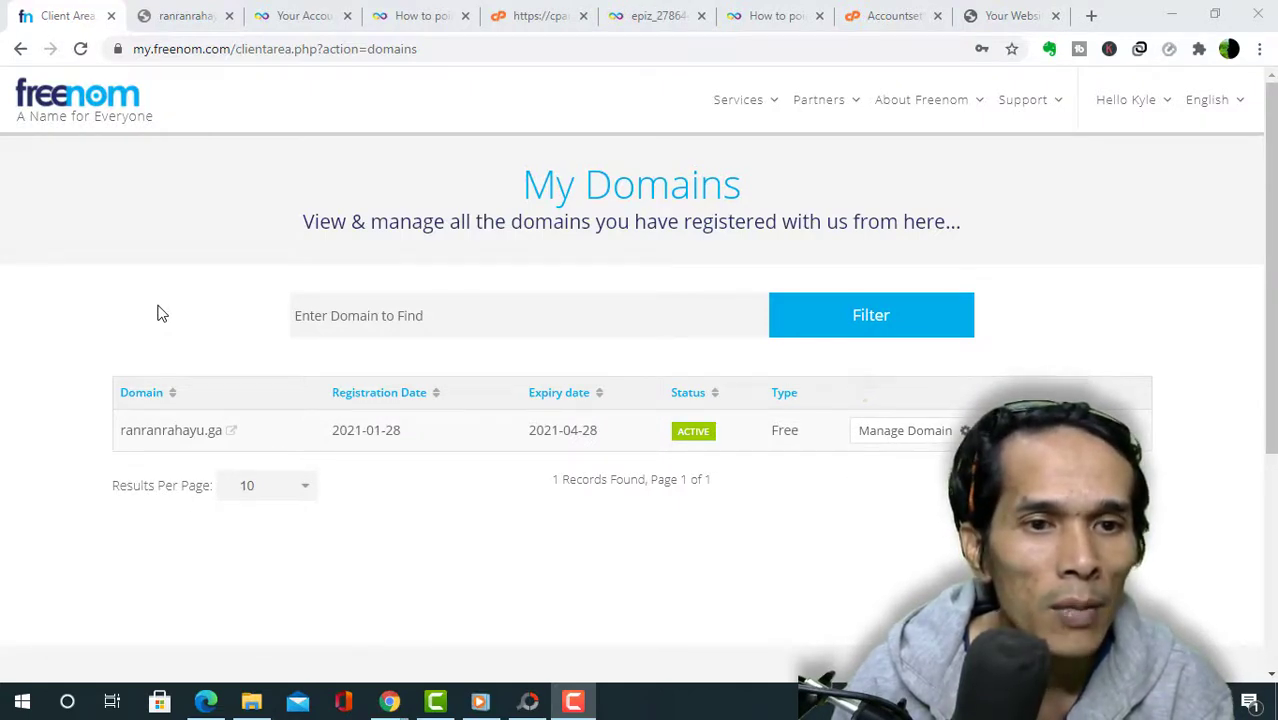
left_click(232, 436)
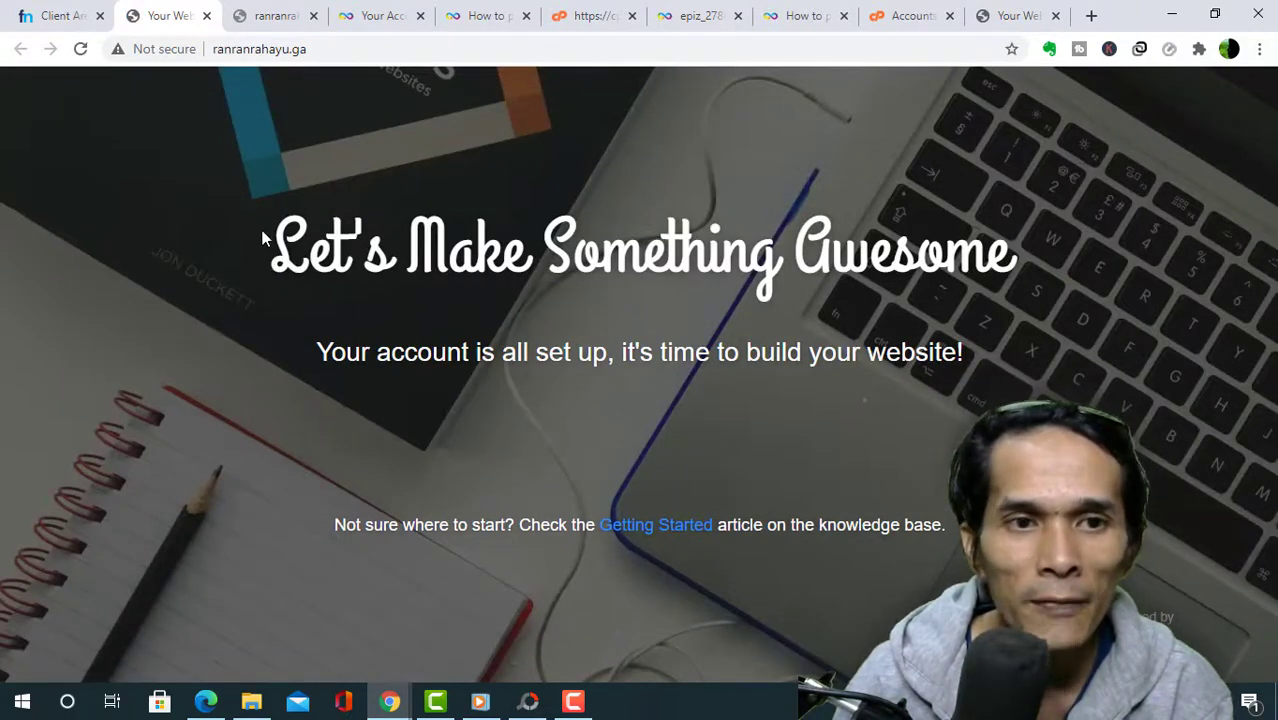
Check the .ga website's landing page message and its web address.
left_click_drag(268, 245, 1080, 377)
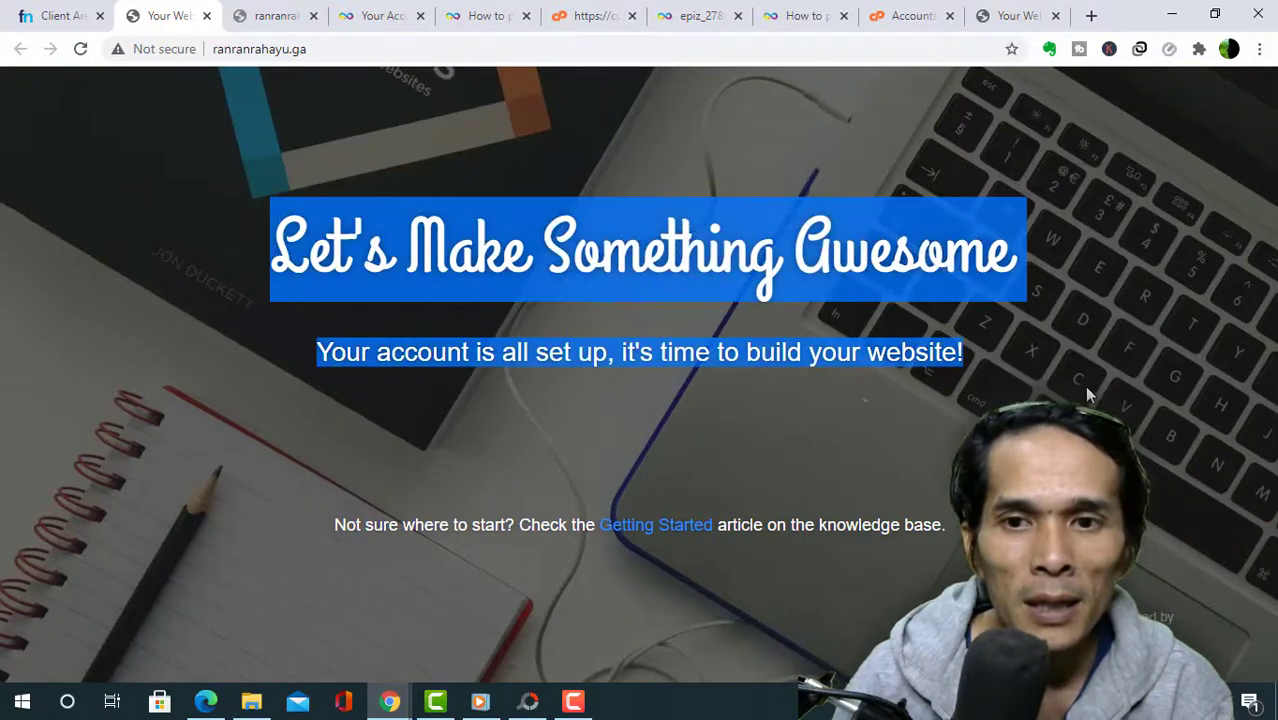
left_click(1087, 392)
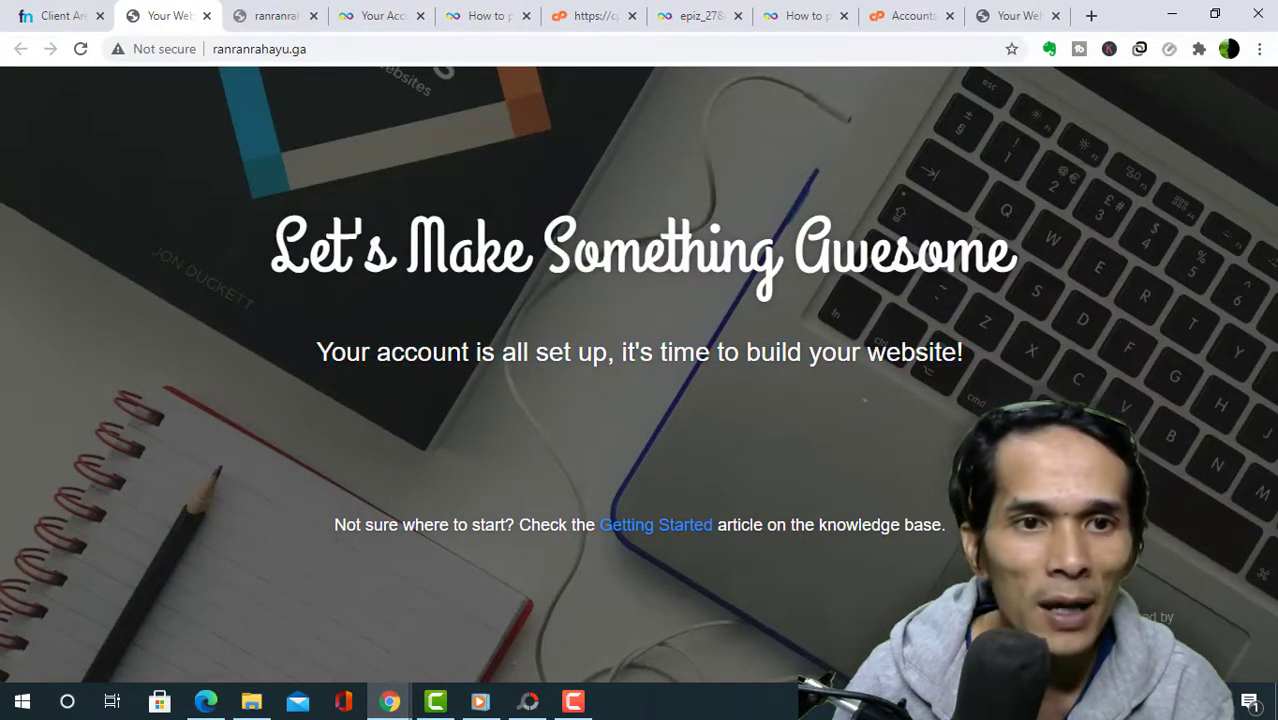
left_click(380, 48)
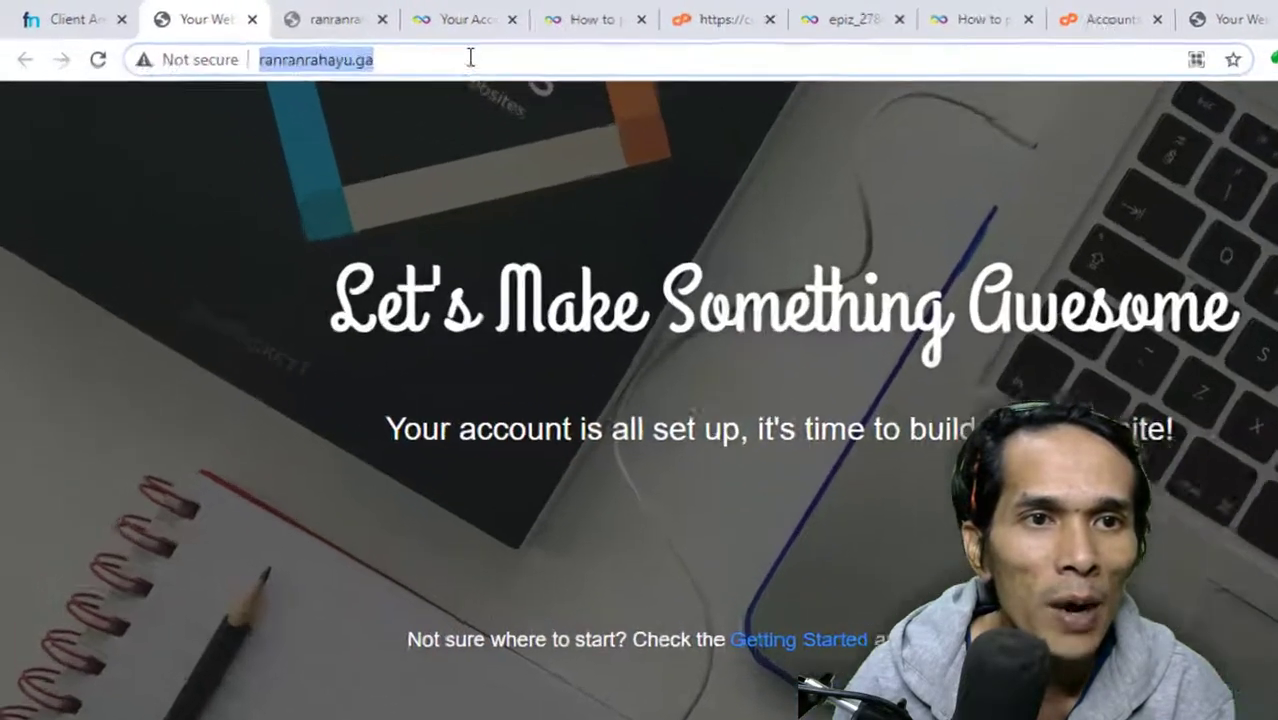
left_click(491, 62)
left_click_drag(528, 64, 210, 62)
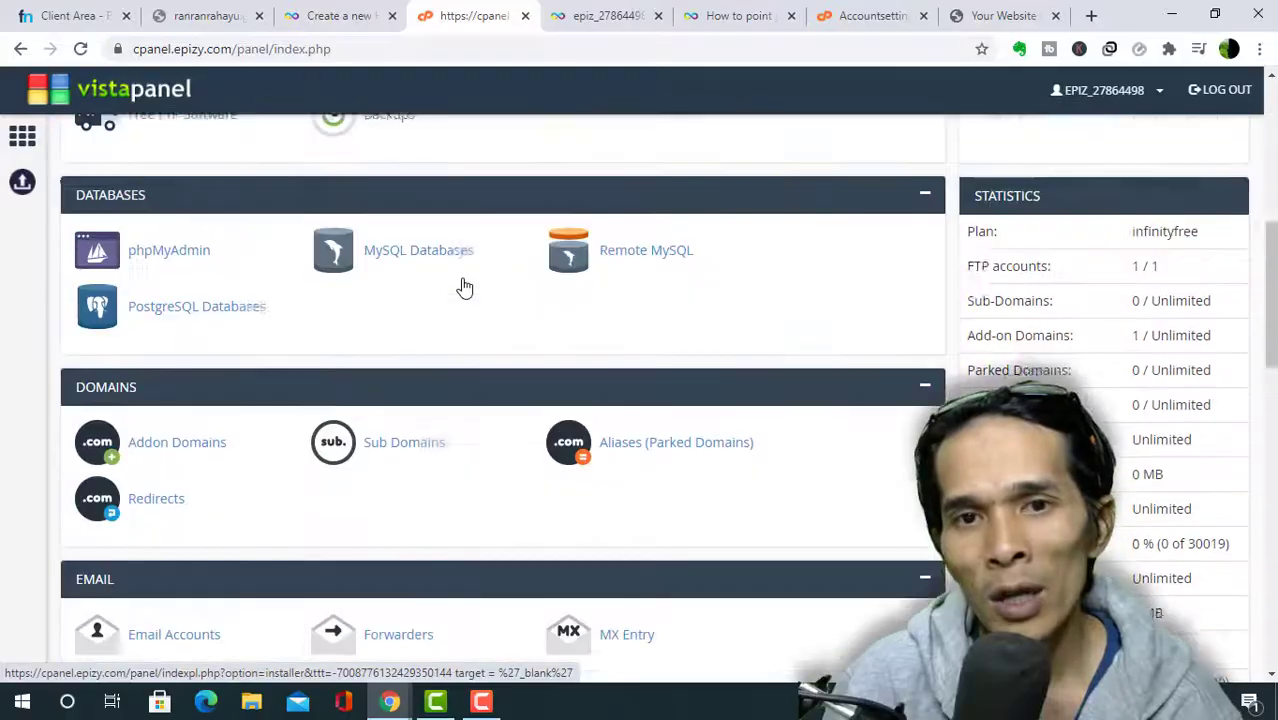
Return to Freenom and check the custom nameservers set for the registered .ga domain.
scroll(460, 285, "up", 5)
scroll(463, 287, "up", 2)
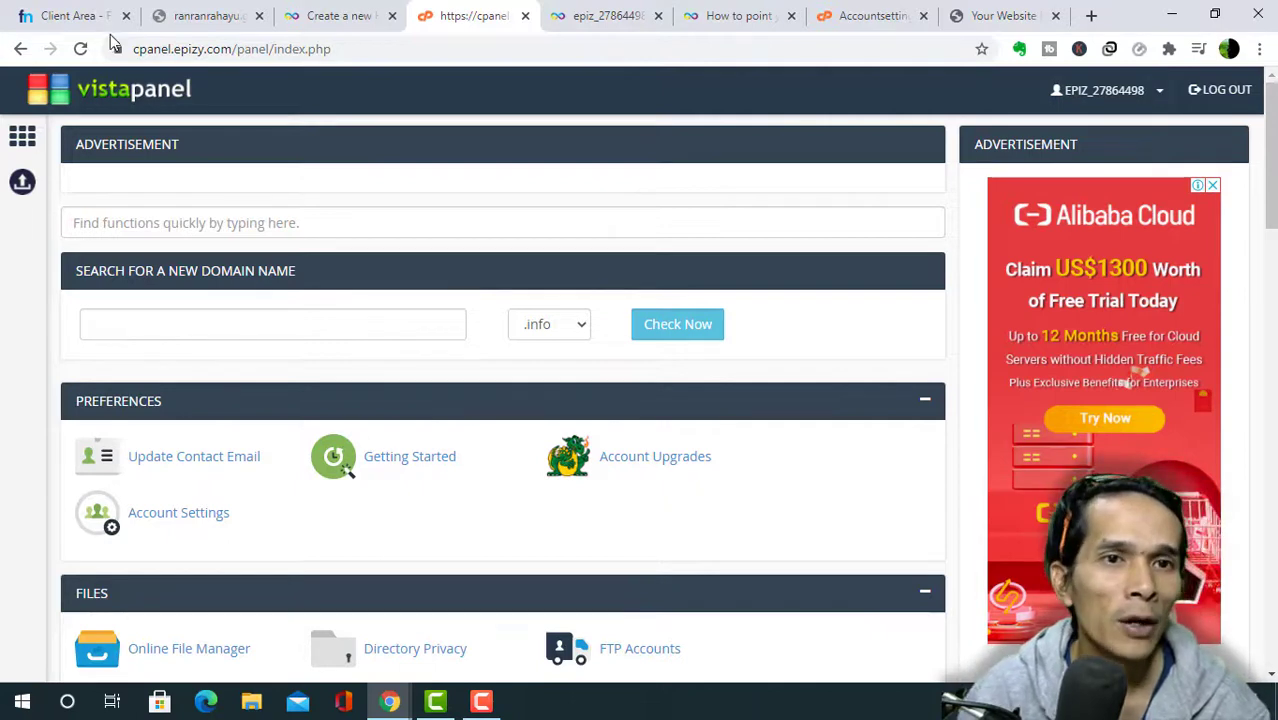
left_click(62, 10)
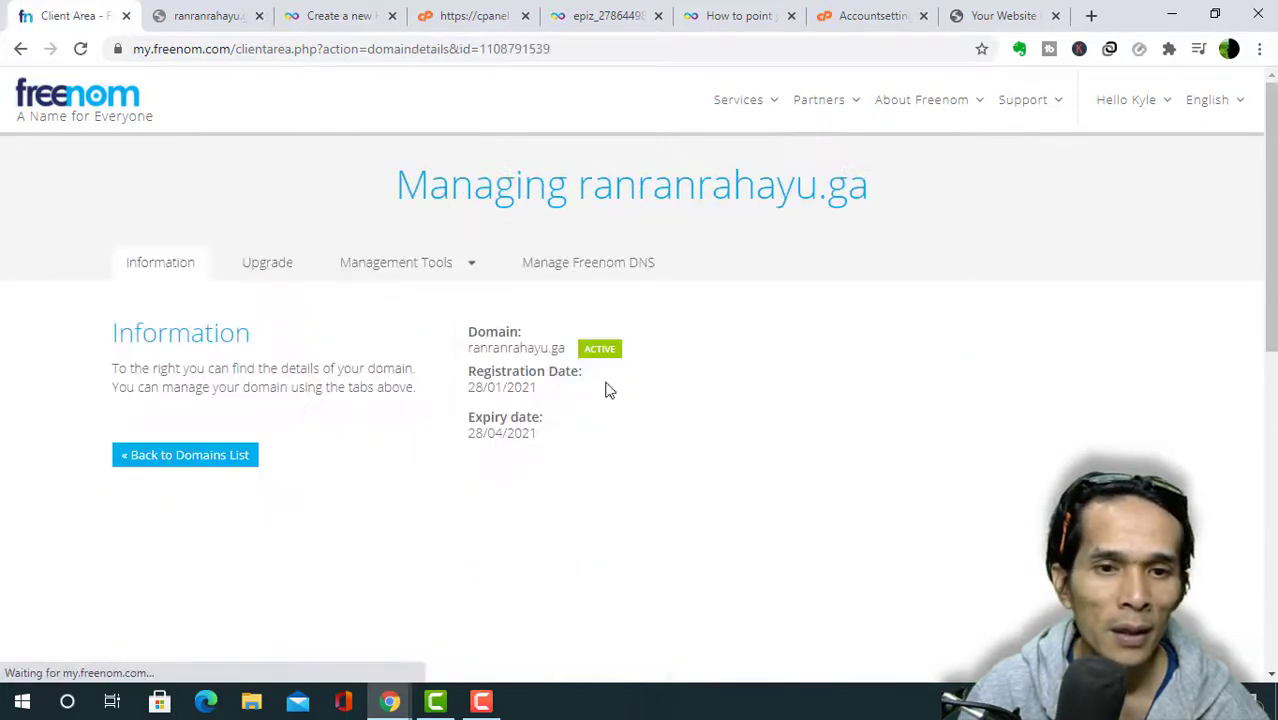
left_click(424, 268)
left_click(408, 303)
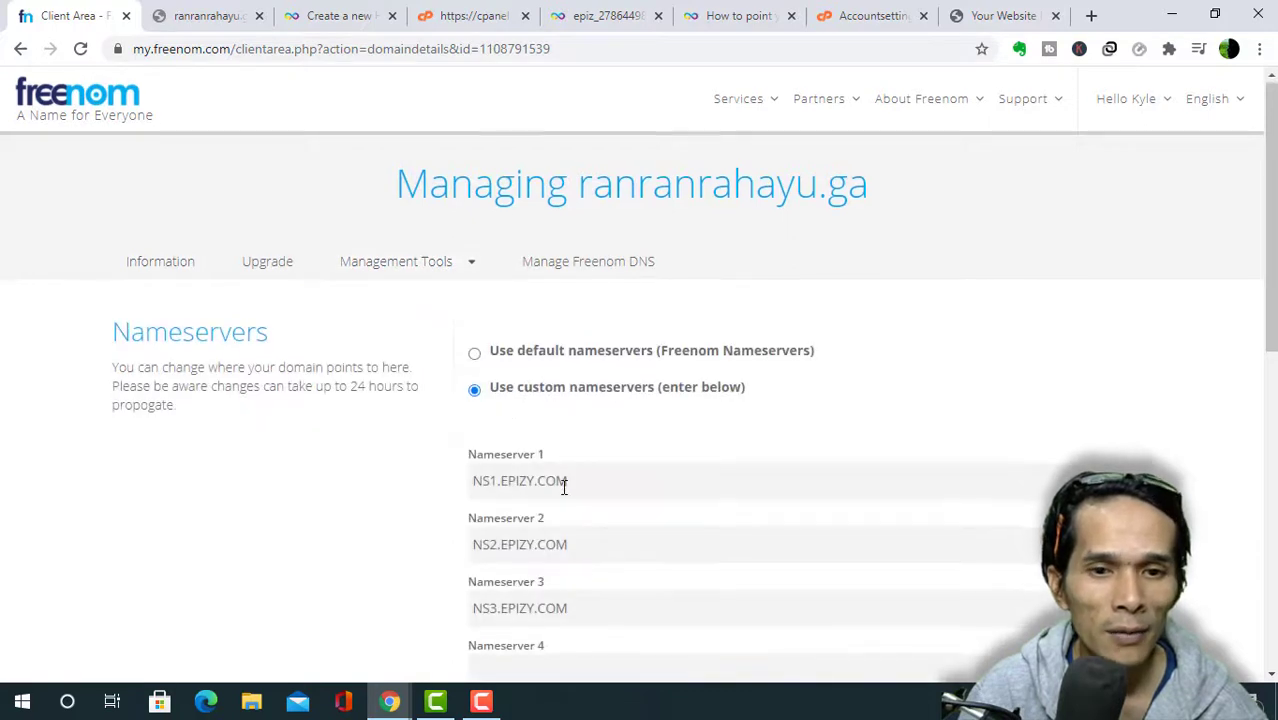
scroll(565, 487, "down", 1)
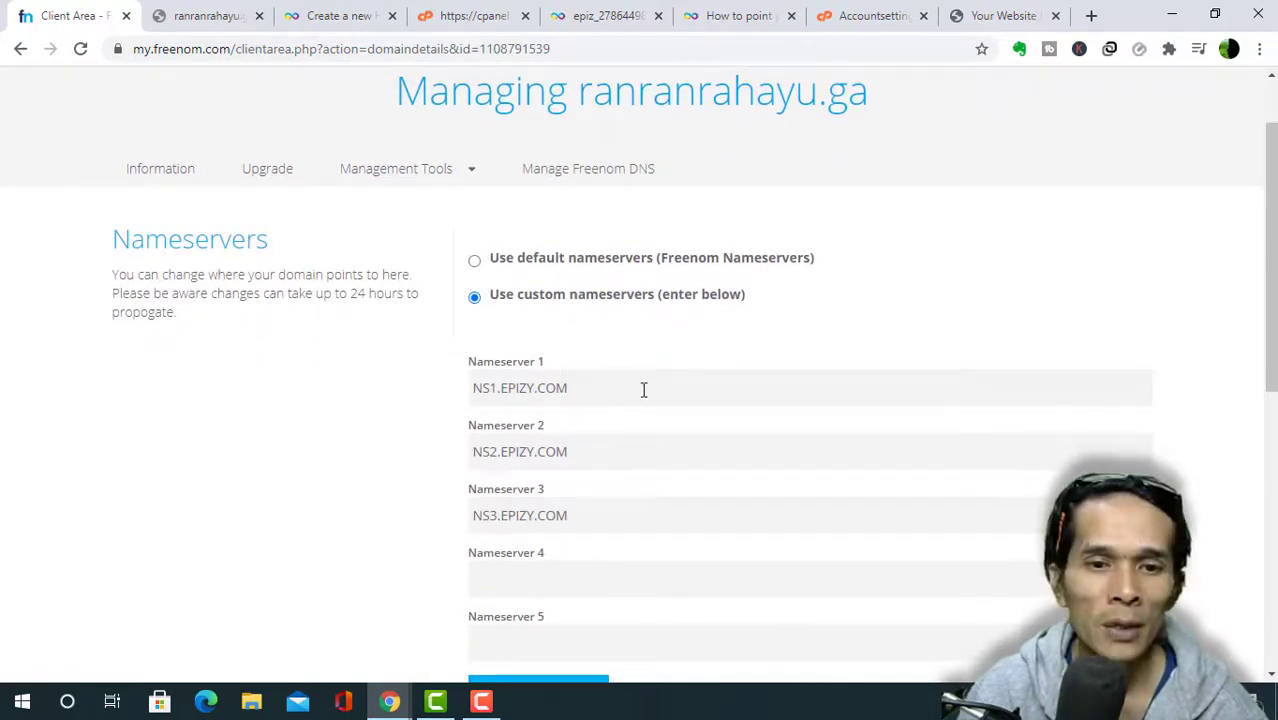
left_click_drag(645, 388, 422, 393)
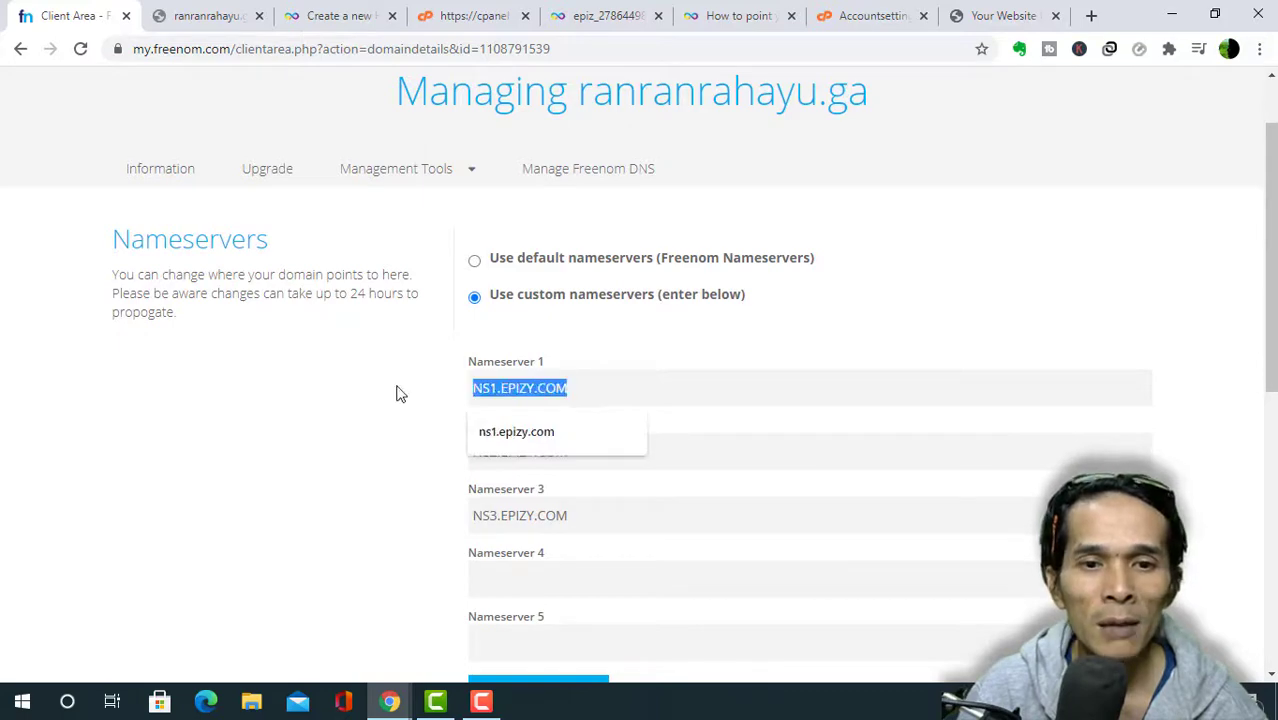
Open InfinityFree's form for creating a new hosting account and choose a custom domain as the domain type.
left_click(345, 15)
scroll(315, 242, "up", 2)
left_click(125, 160)
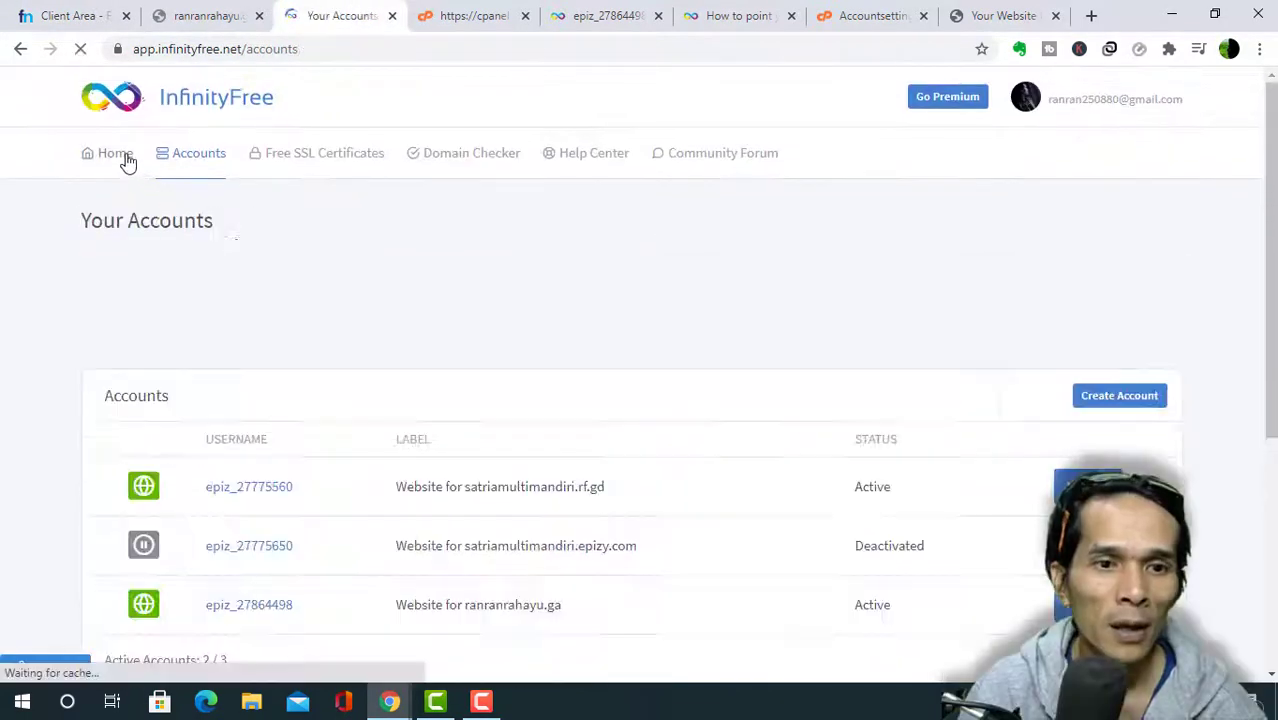
left_click(1130, 400)
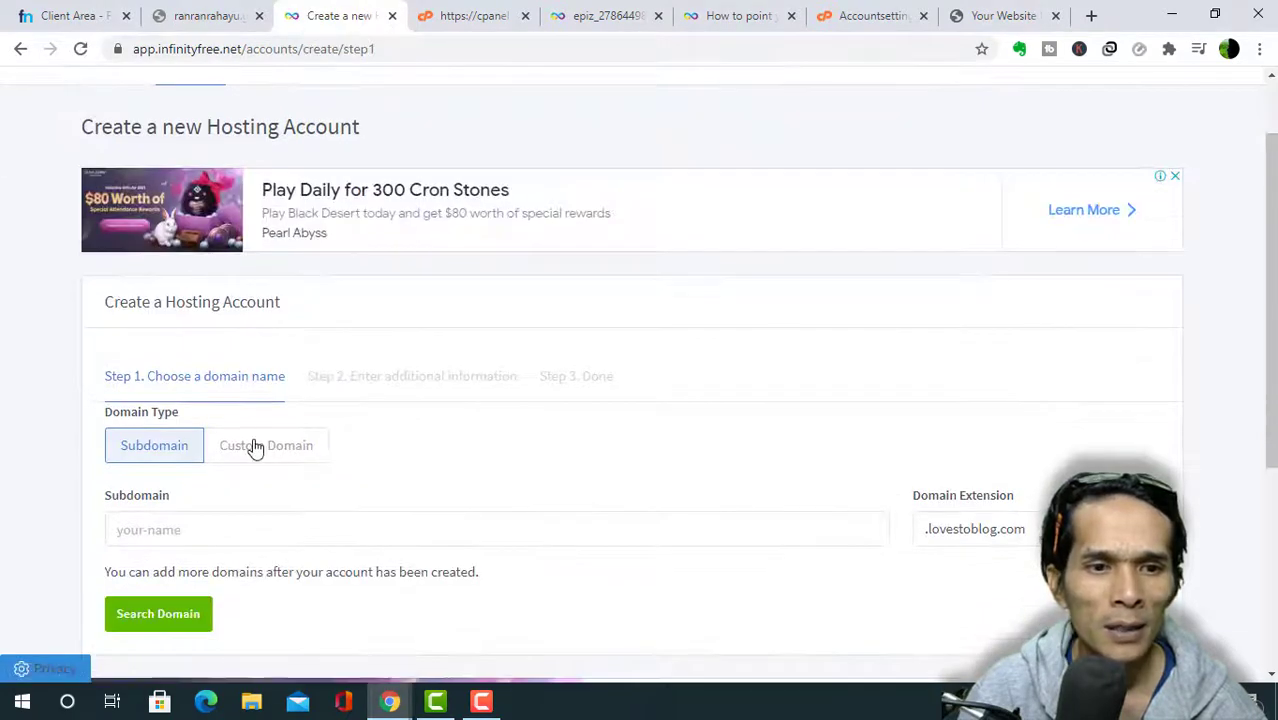
left_click(252, 446)
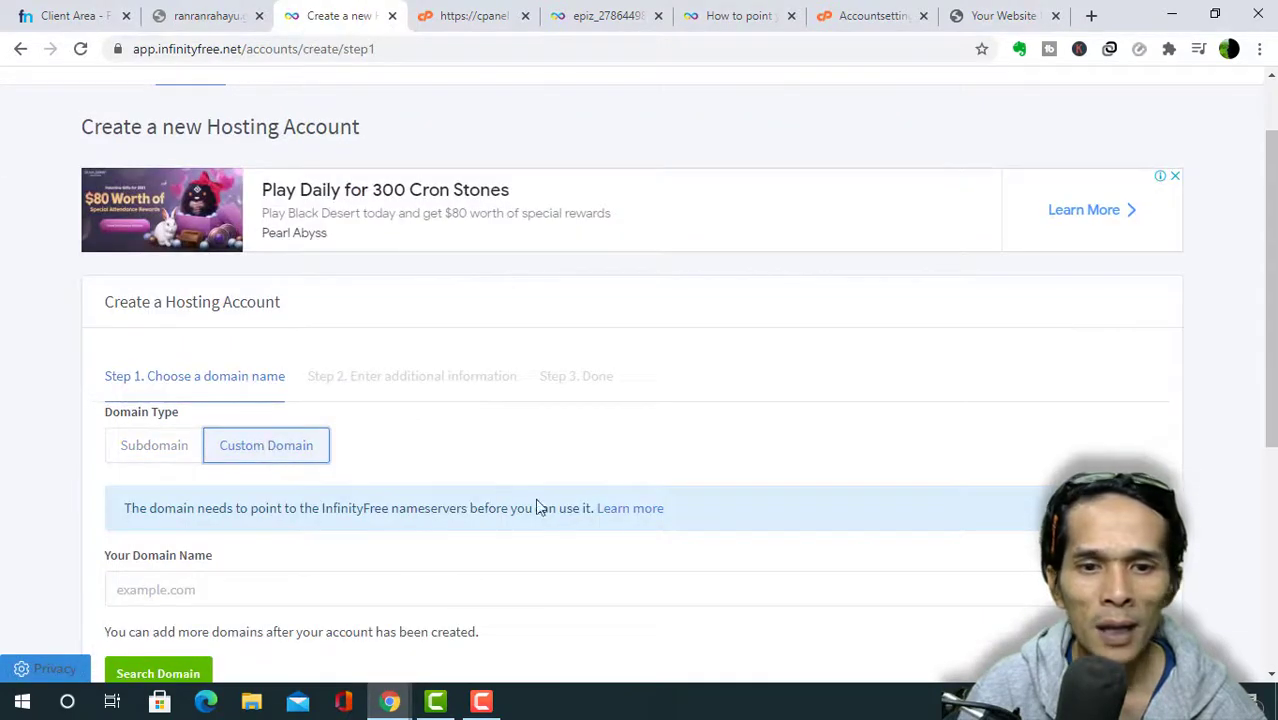
Open the linked guide on pointing a domain to InfinityFree, check the required nameservers, and return to the account form.
left_click(632, 510)
scroll(605, 372, "down", 3)
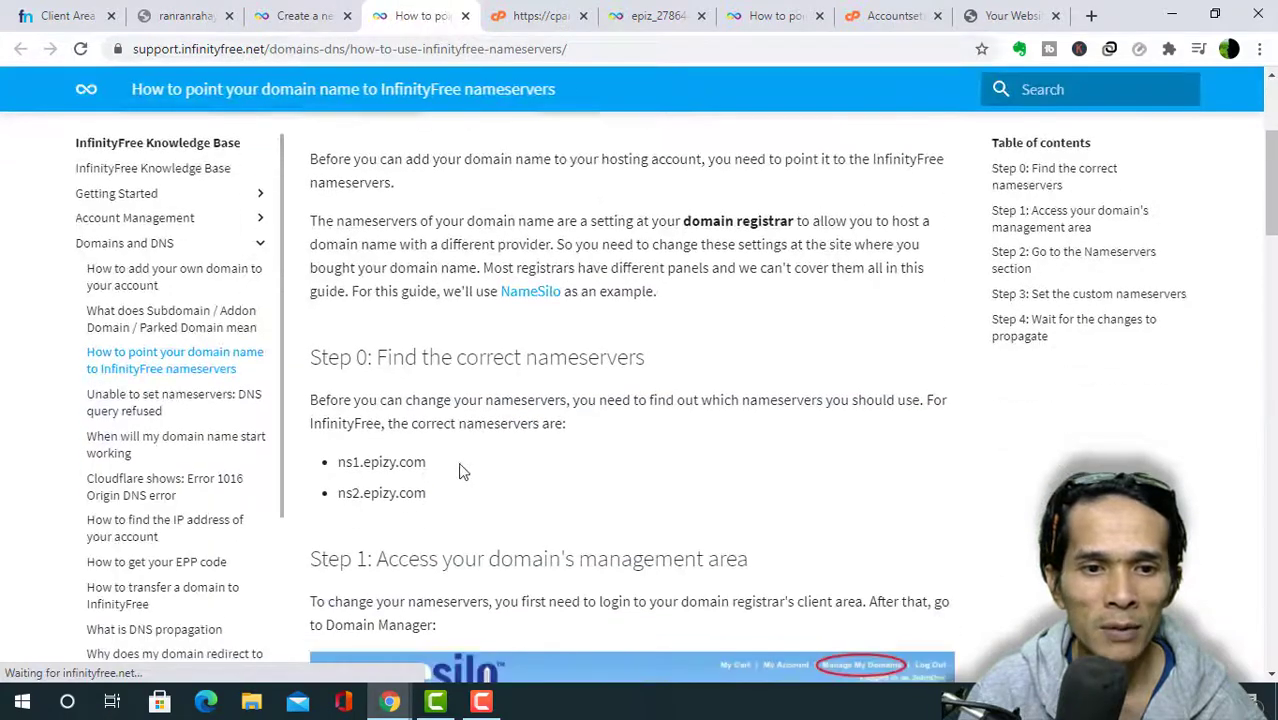
mouse_move(341, 462)
left_mouse_down()
mouse_move(427, 463)
mouse_move(342, 491)
mouse_move(341, 468)
left_mouse_up()
key("ctrl+shift+Tab")
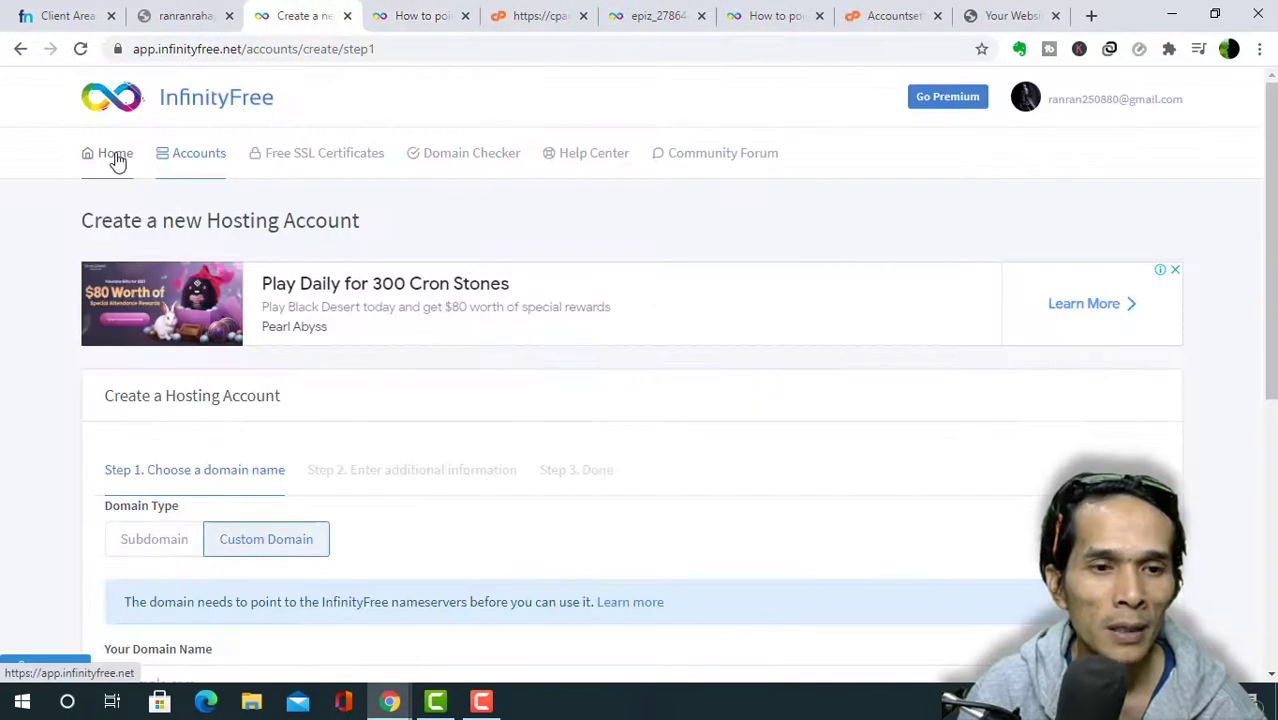
Open the hosting accounts list and check the status of the .ga domain's account.
left_click(115, 160)
scroll(463, 357, "down", 2)
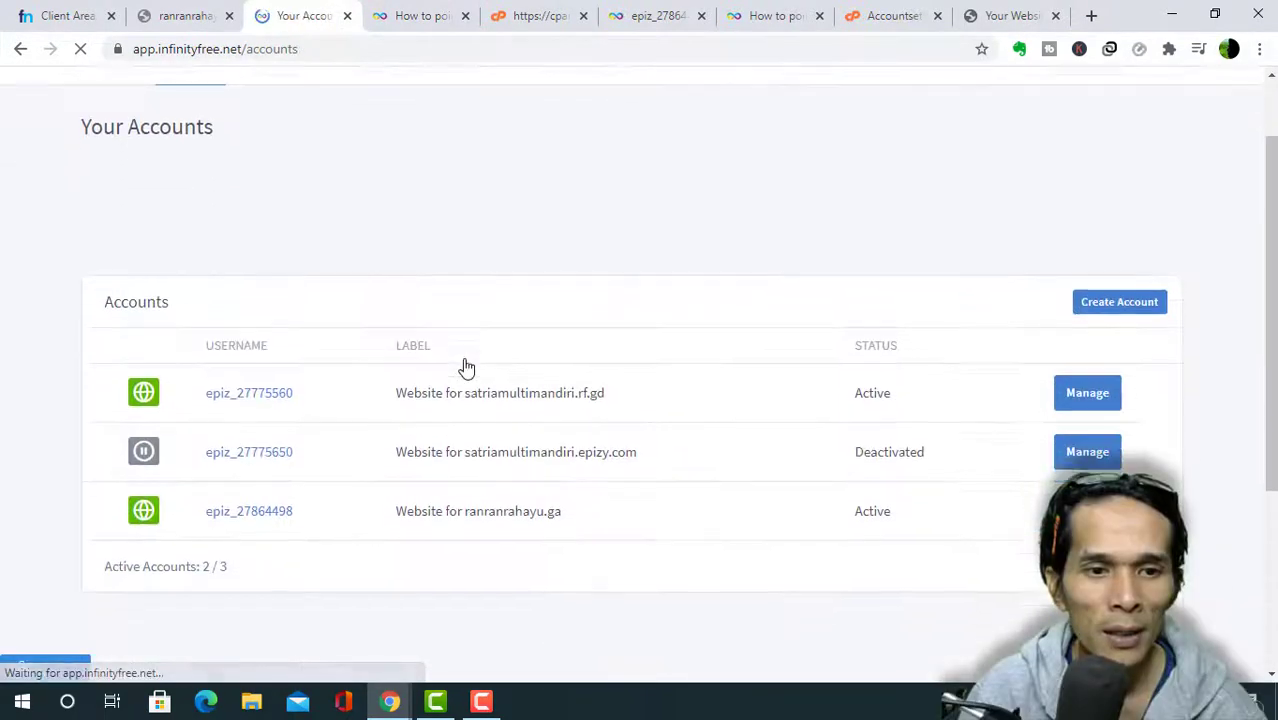
scroll(400, 400, "down", 1)
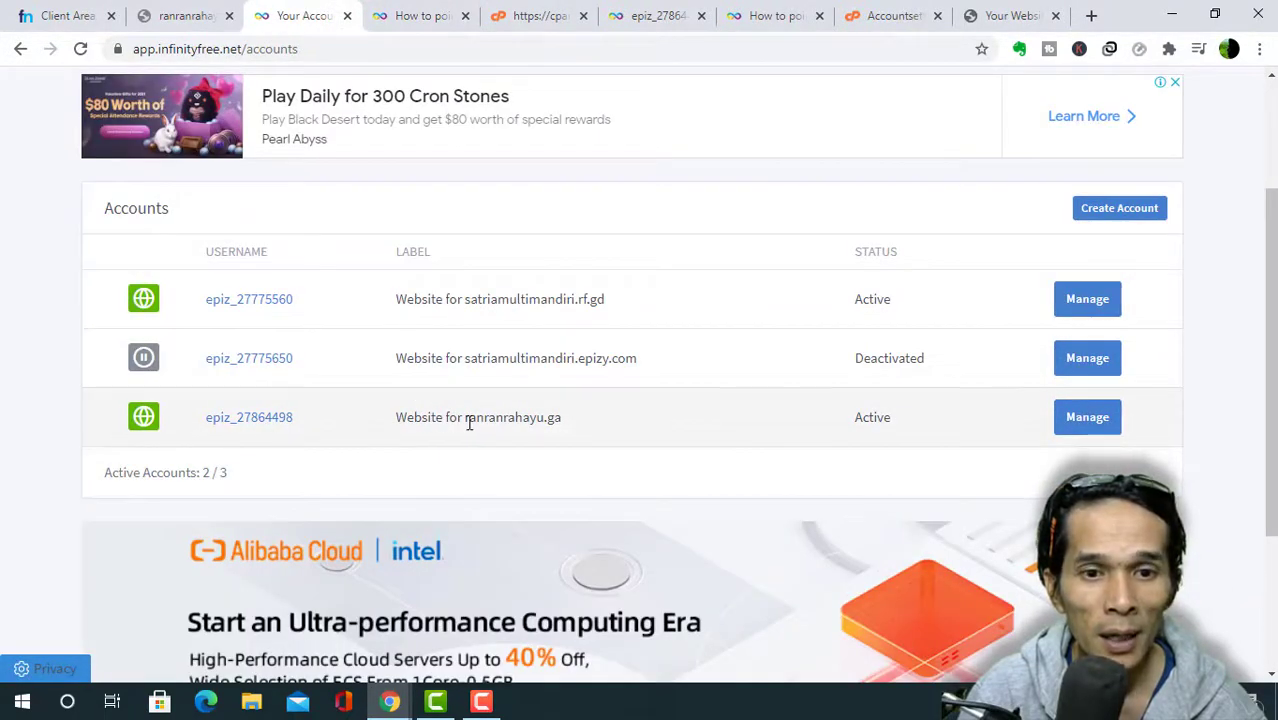
double_click(873, 418)
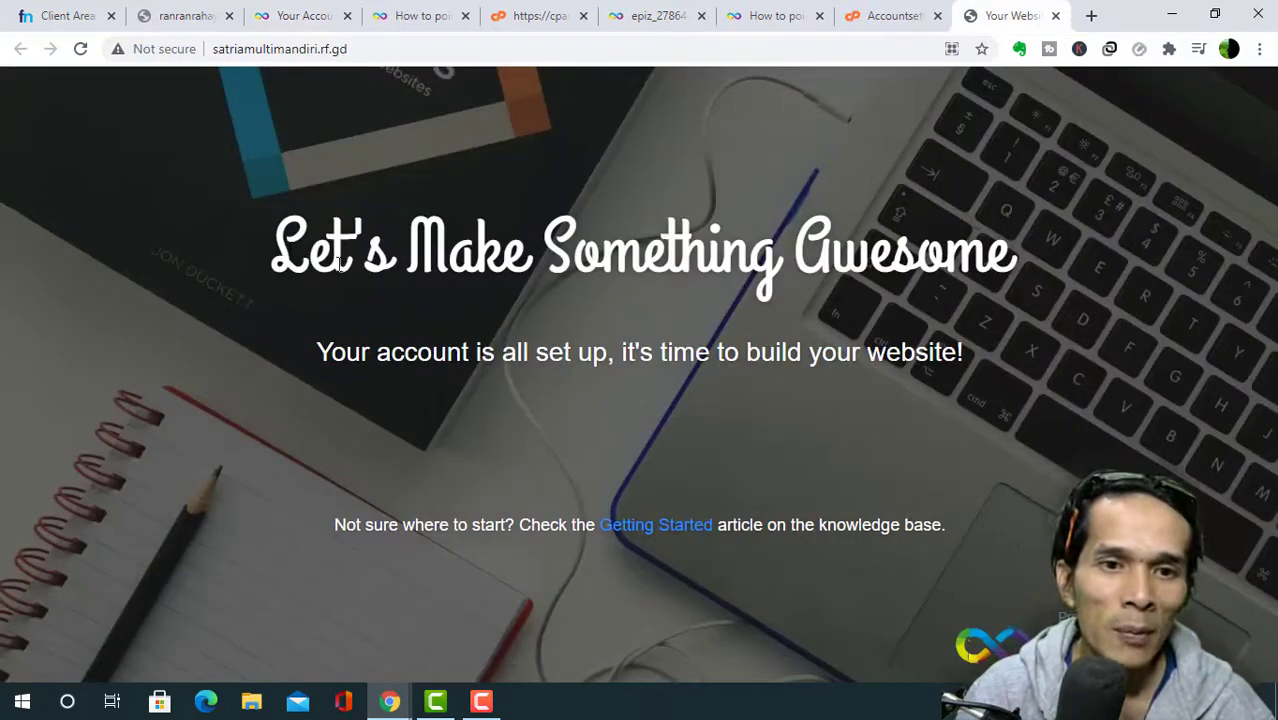
Review the satriamultimandiri.rf.gd landing page, the .ga account's details page and the nameserver guide in their open tabs.
left_click_drag(340, 265, 1041, 394)
left_click(1037, 418)
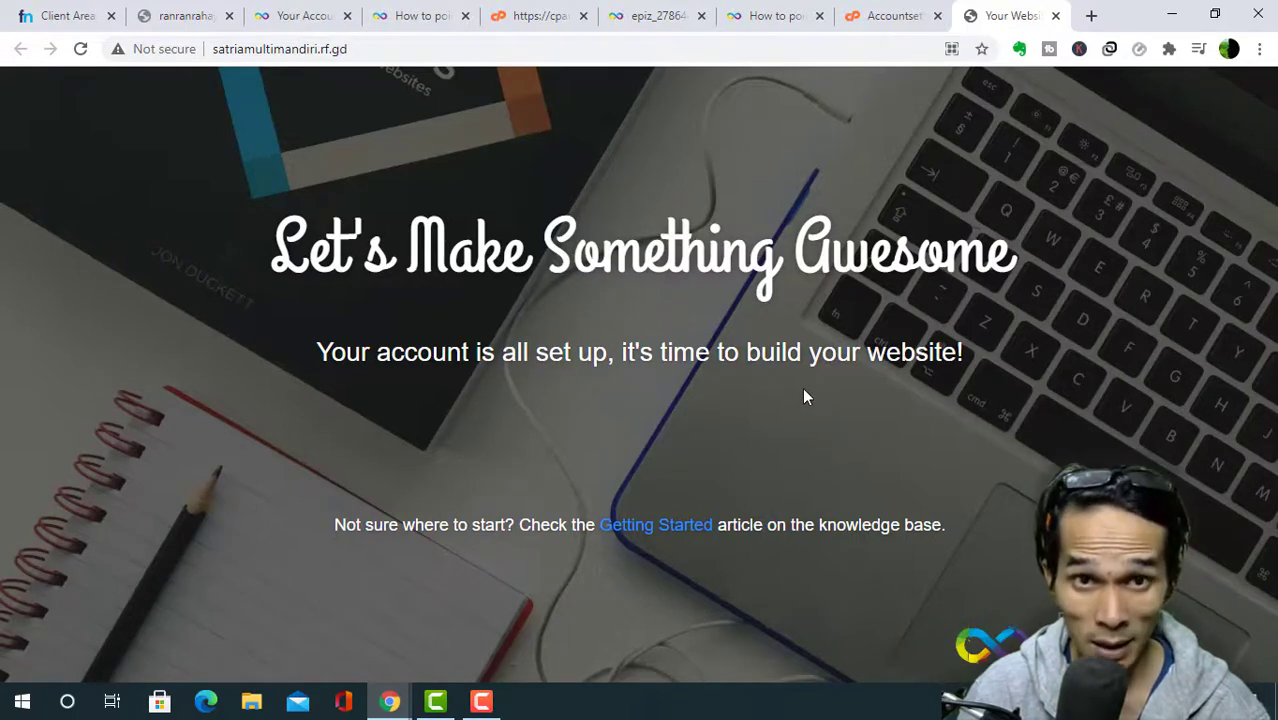
left_click(661, 12)
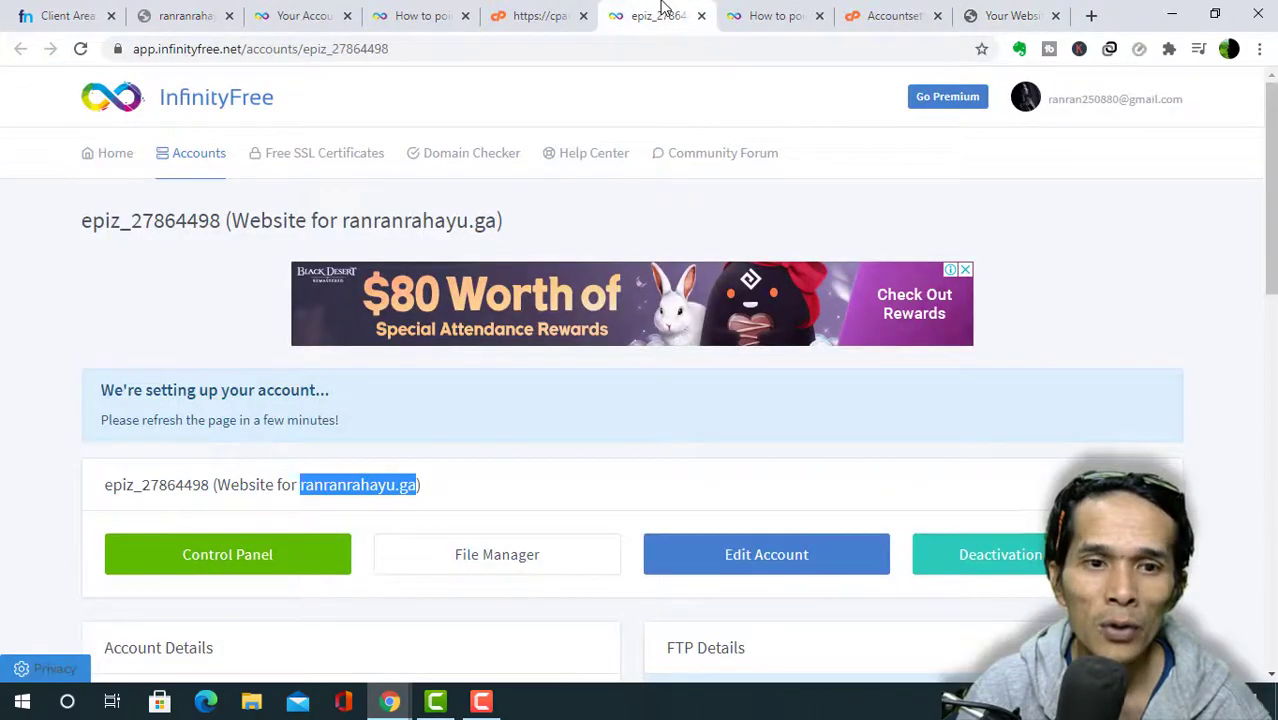
left_click(779, 12)
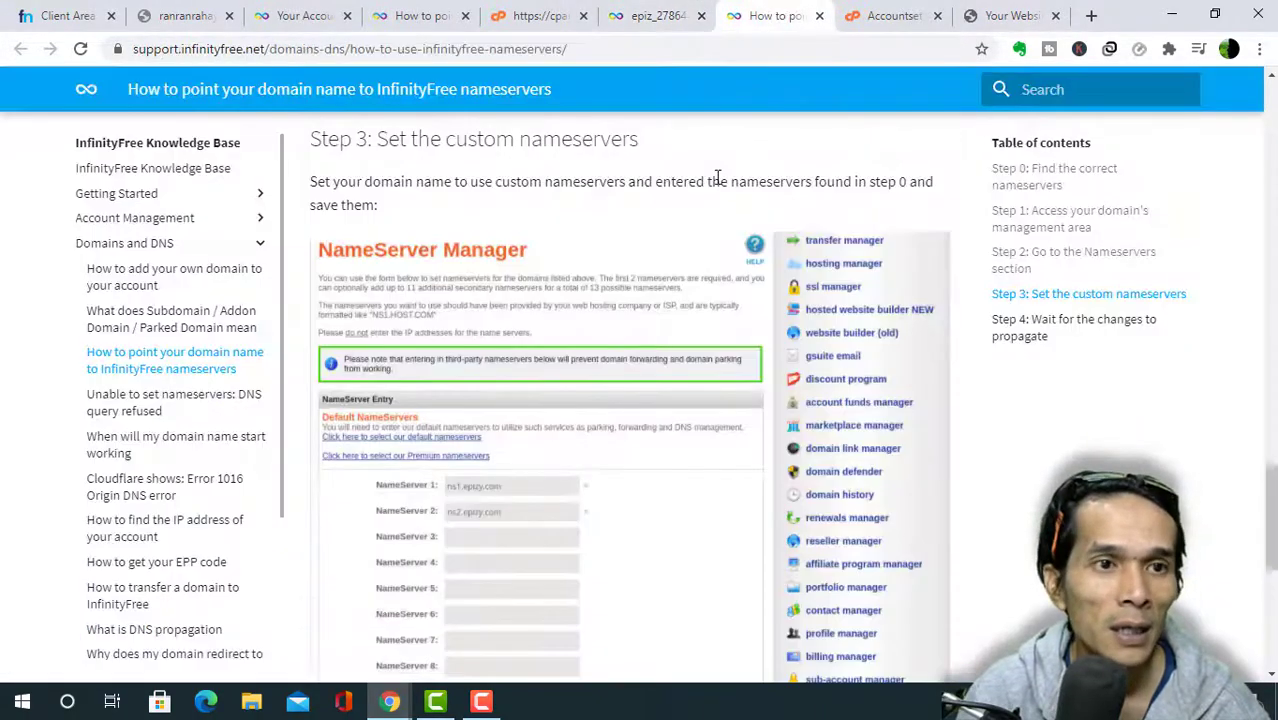